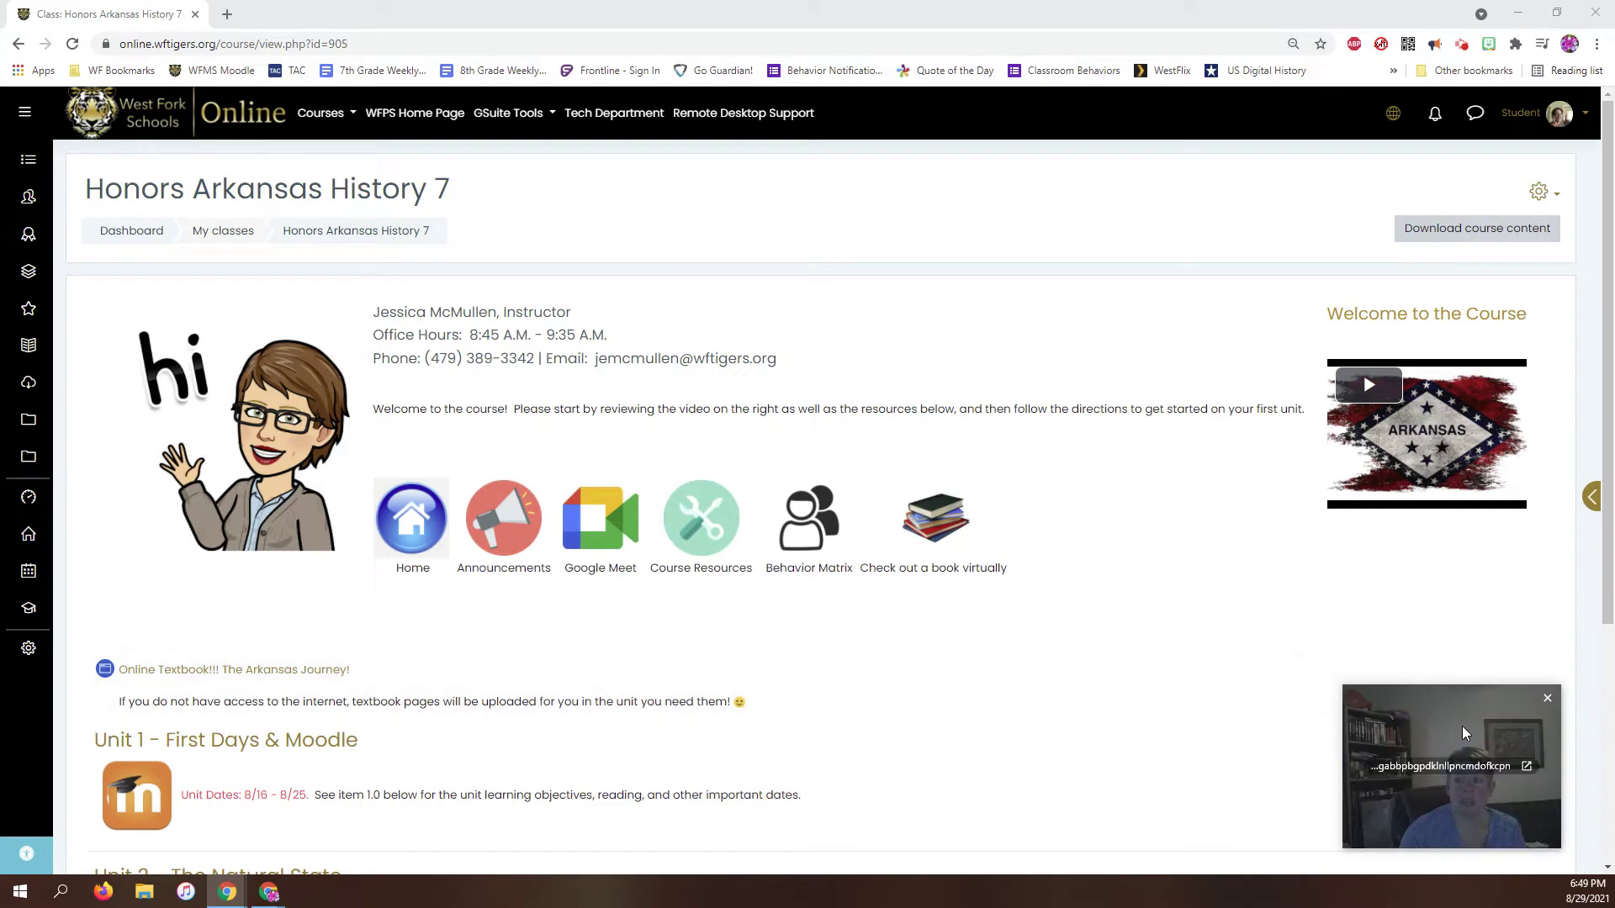
Step: Open the Unit 2 - The Natural State section on the Moodle course page
{"action": "left_click_drag", "start_coordinate": [1462, 735], "coordinate": [769, 426]}
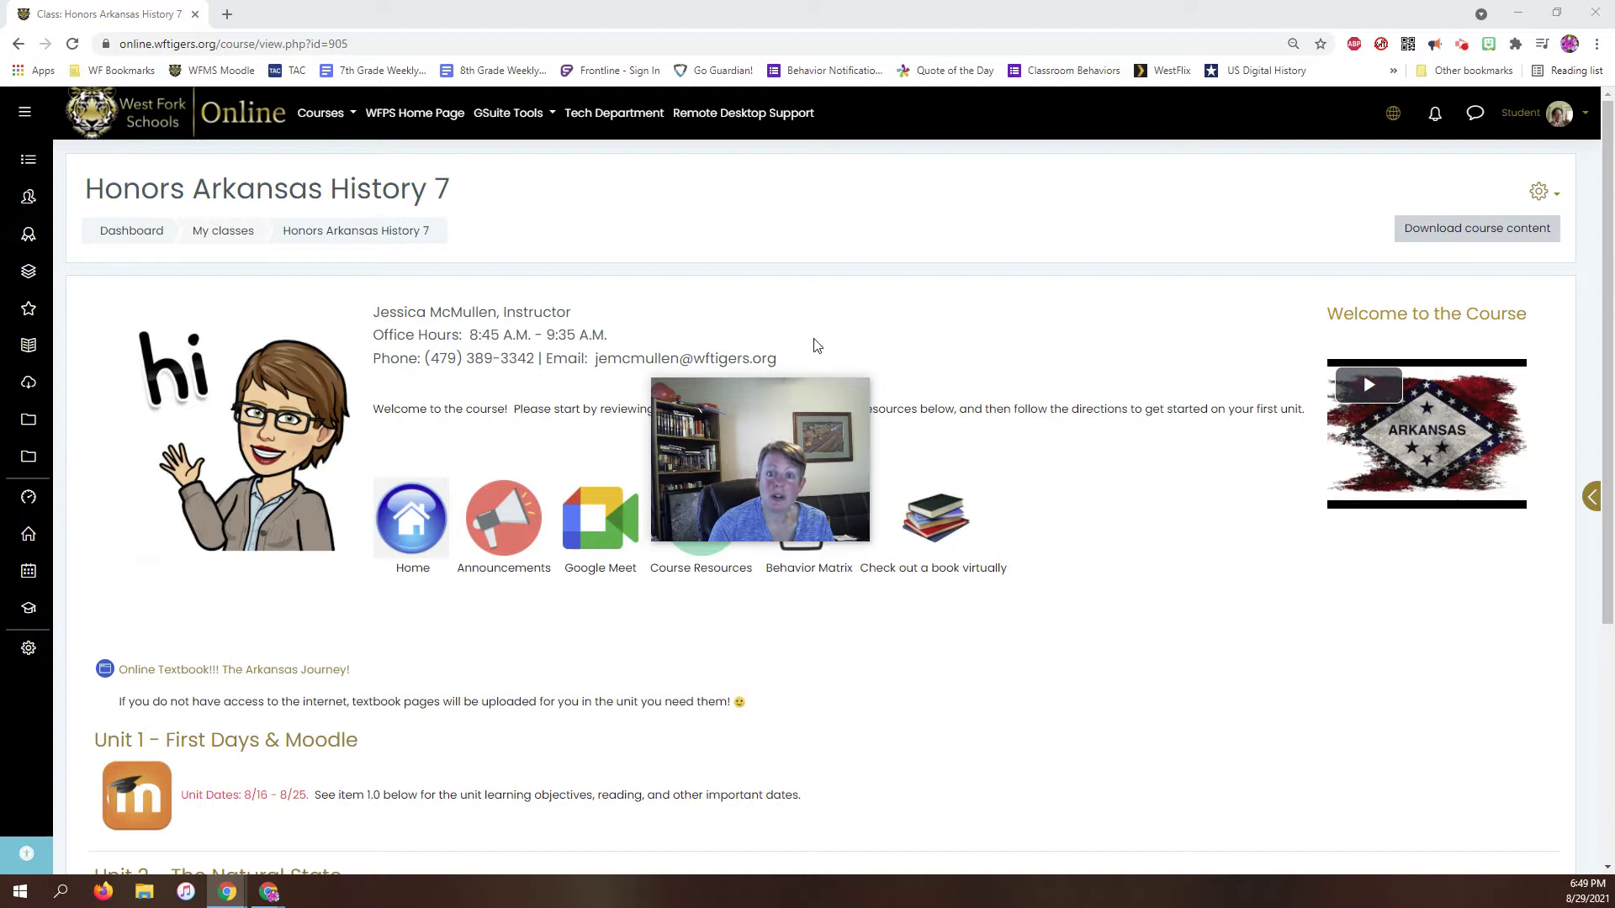
{"action": "left_click_drag", "start_coordinate": [742, 413], "coordinate": [1450, 717]}
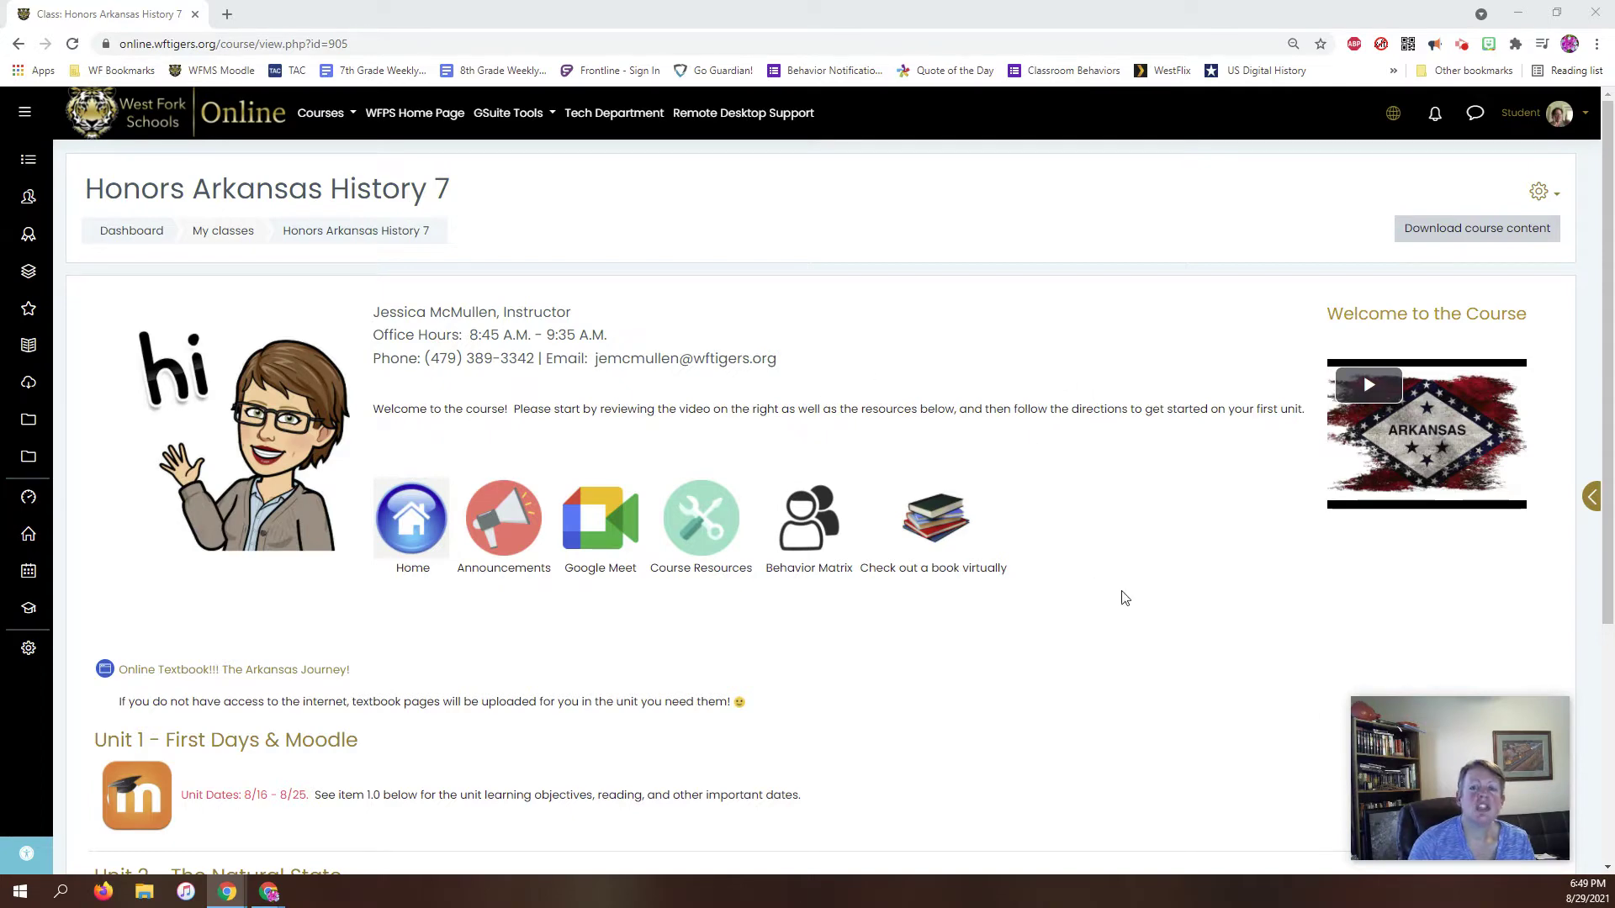
{"action": "scroll", "coordinate": [1092, 594], "scroll_direction": "down", "scroll_amount": 3}
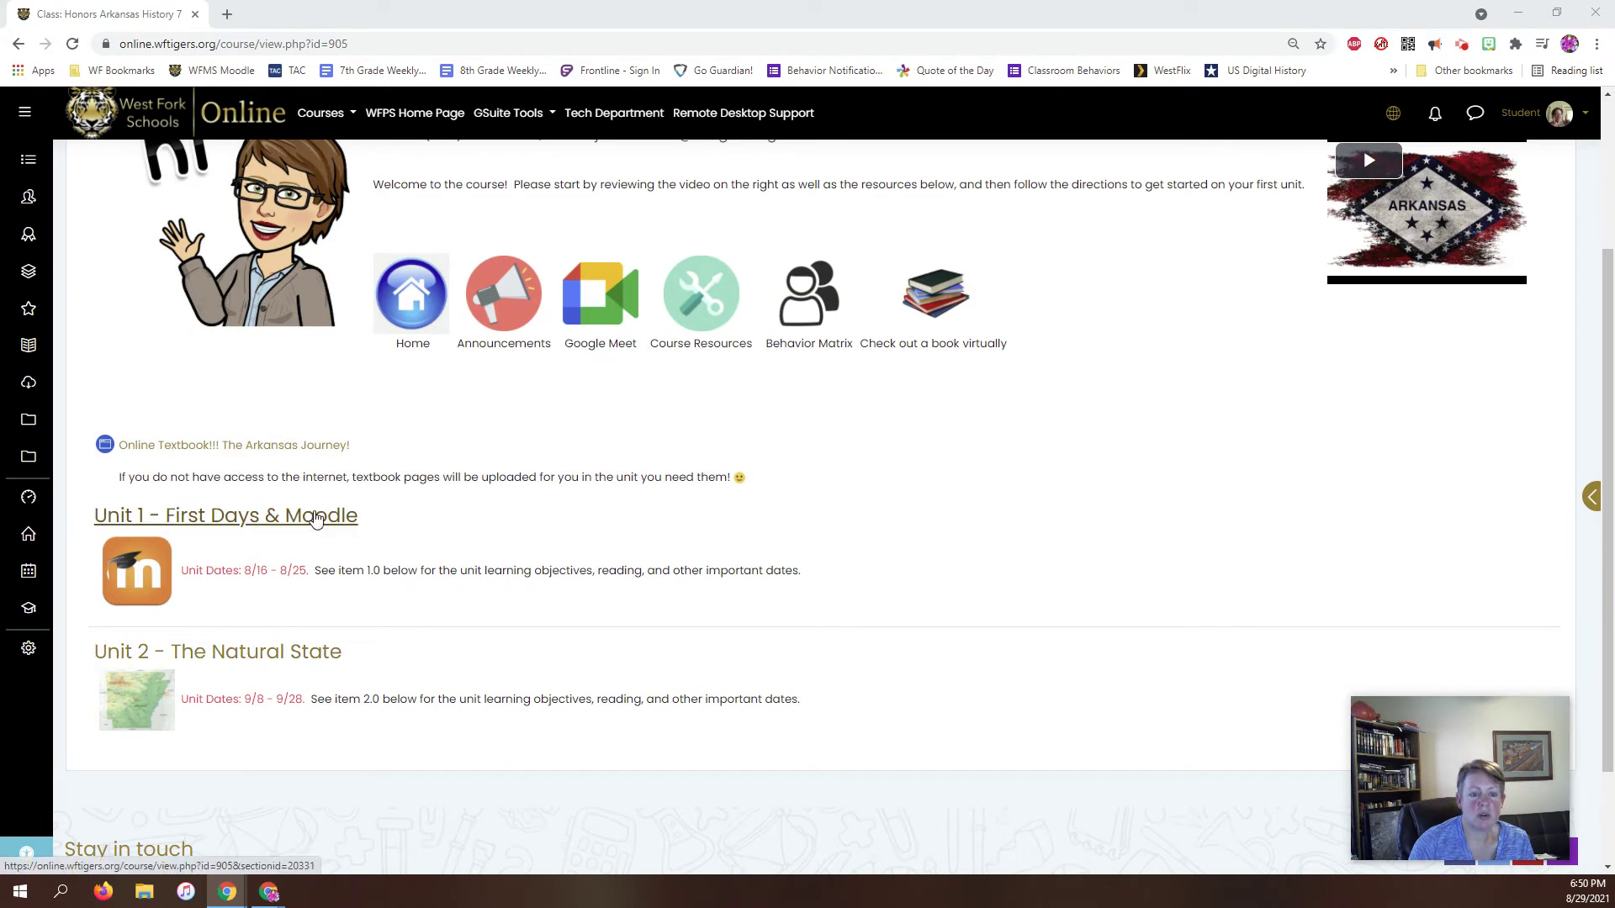
{"action": "scroll", "coordinate": [886, 578], "scroll_direction": "up", "scroll_amount": 3}
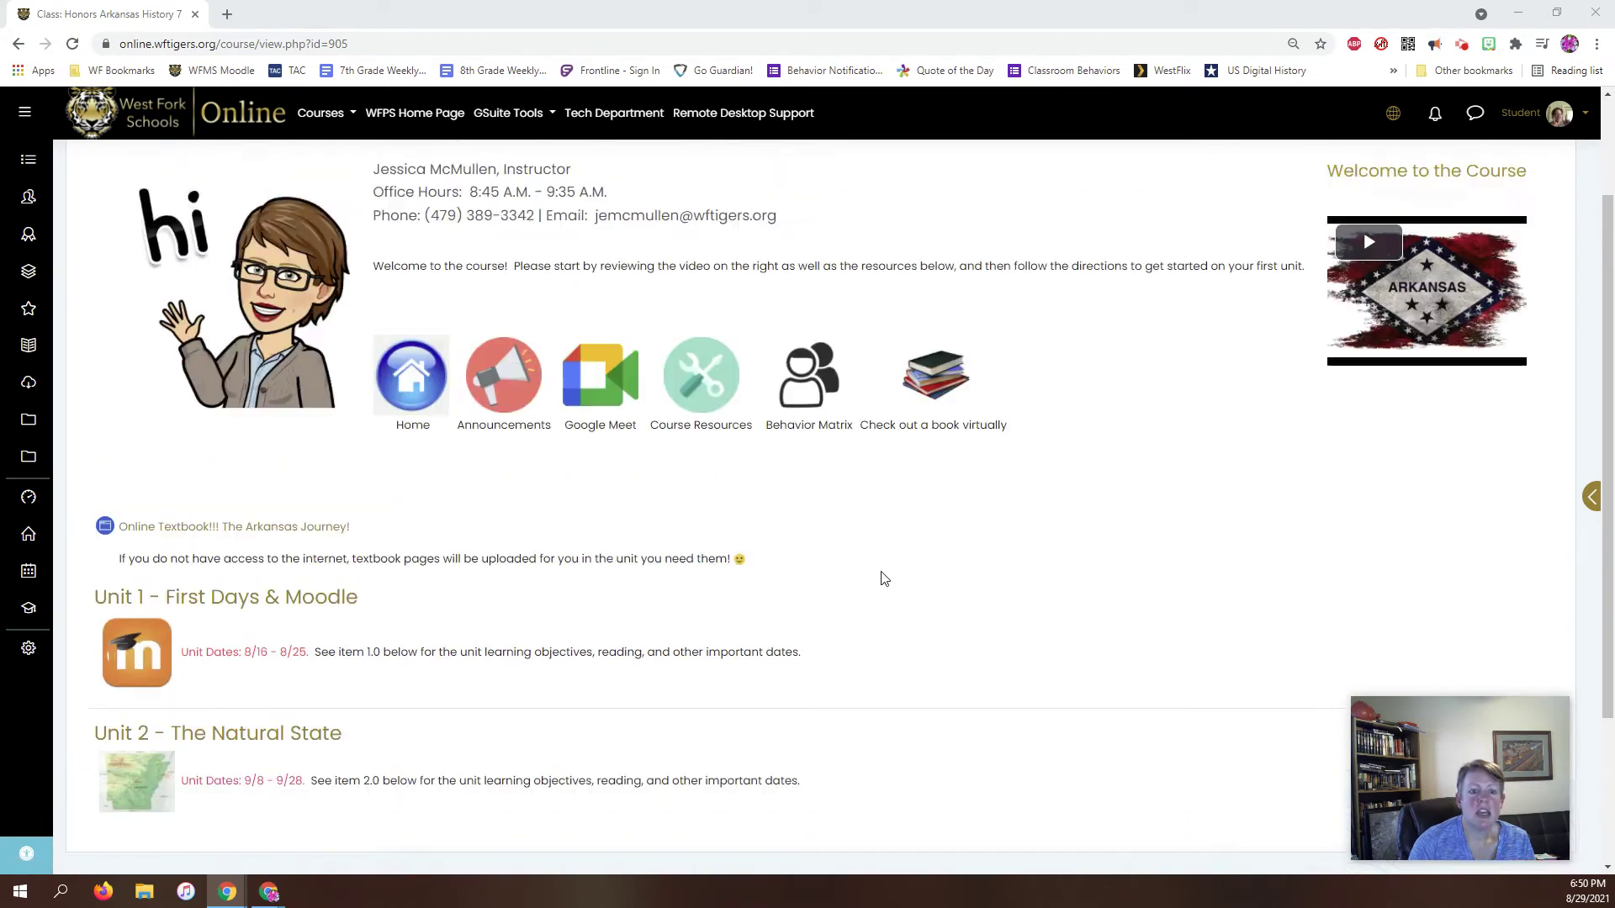
{"action": "scroll", "coordinate": [1082, 644], "scroll_direction": "down", "scroll_amount": 3}
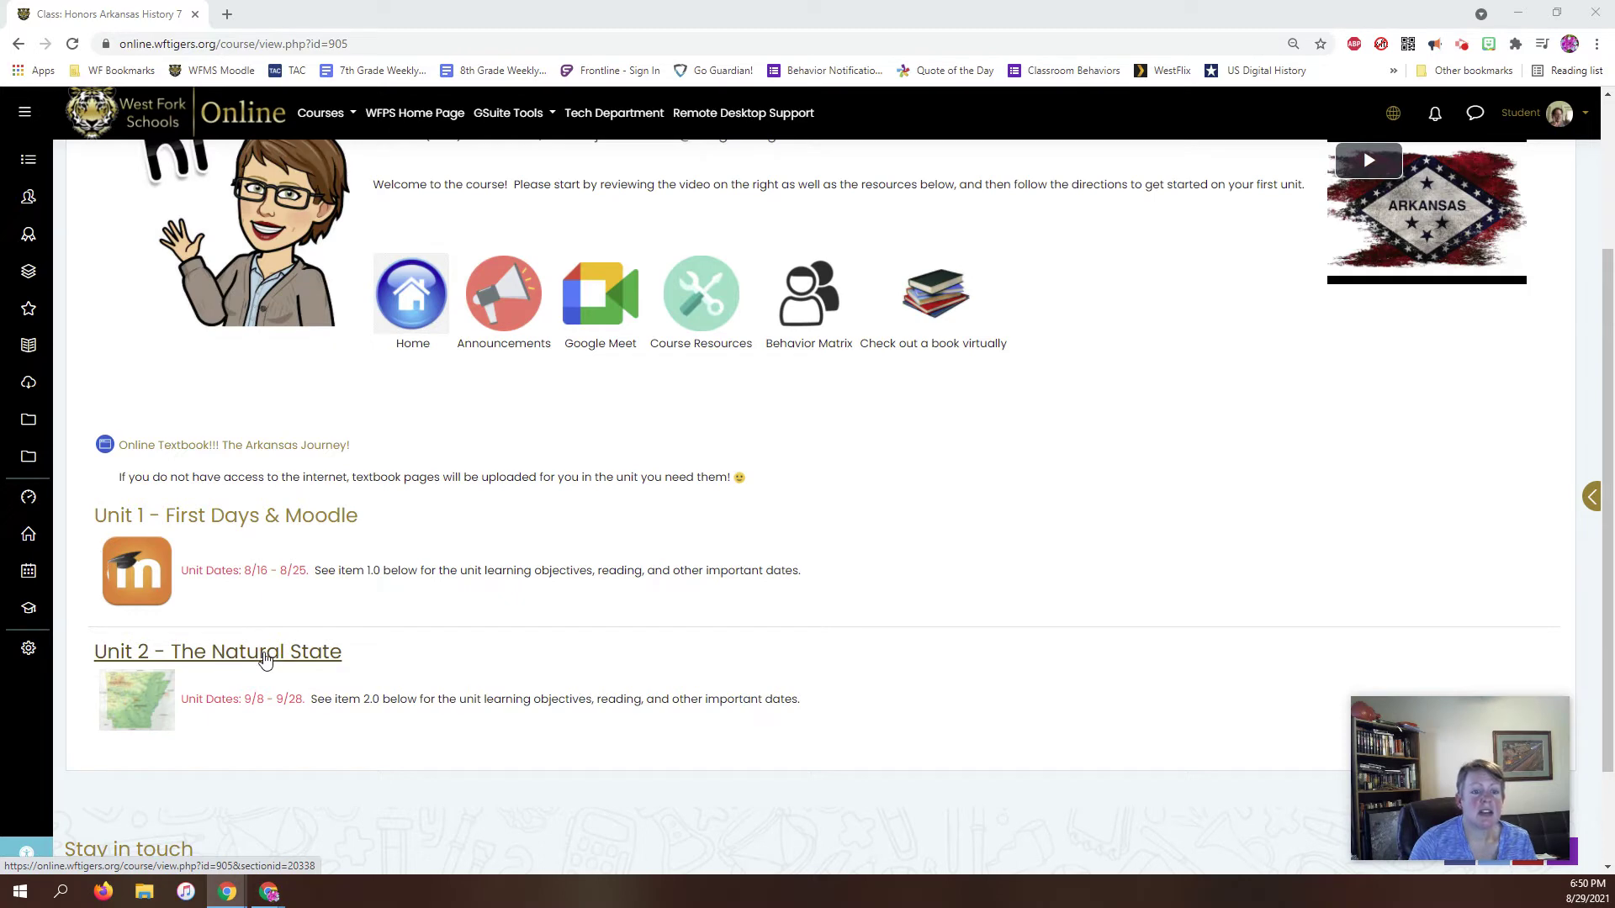
{"action": "left_click", "coordinate": [265, 658]}
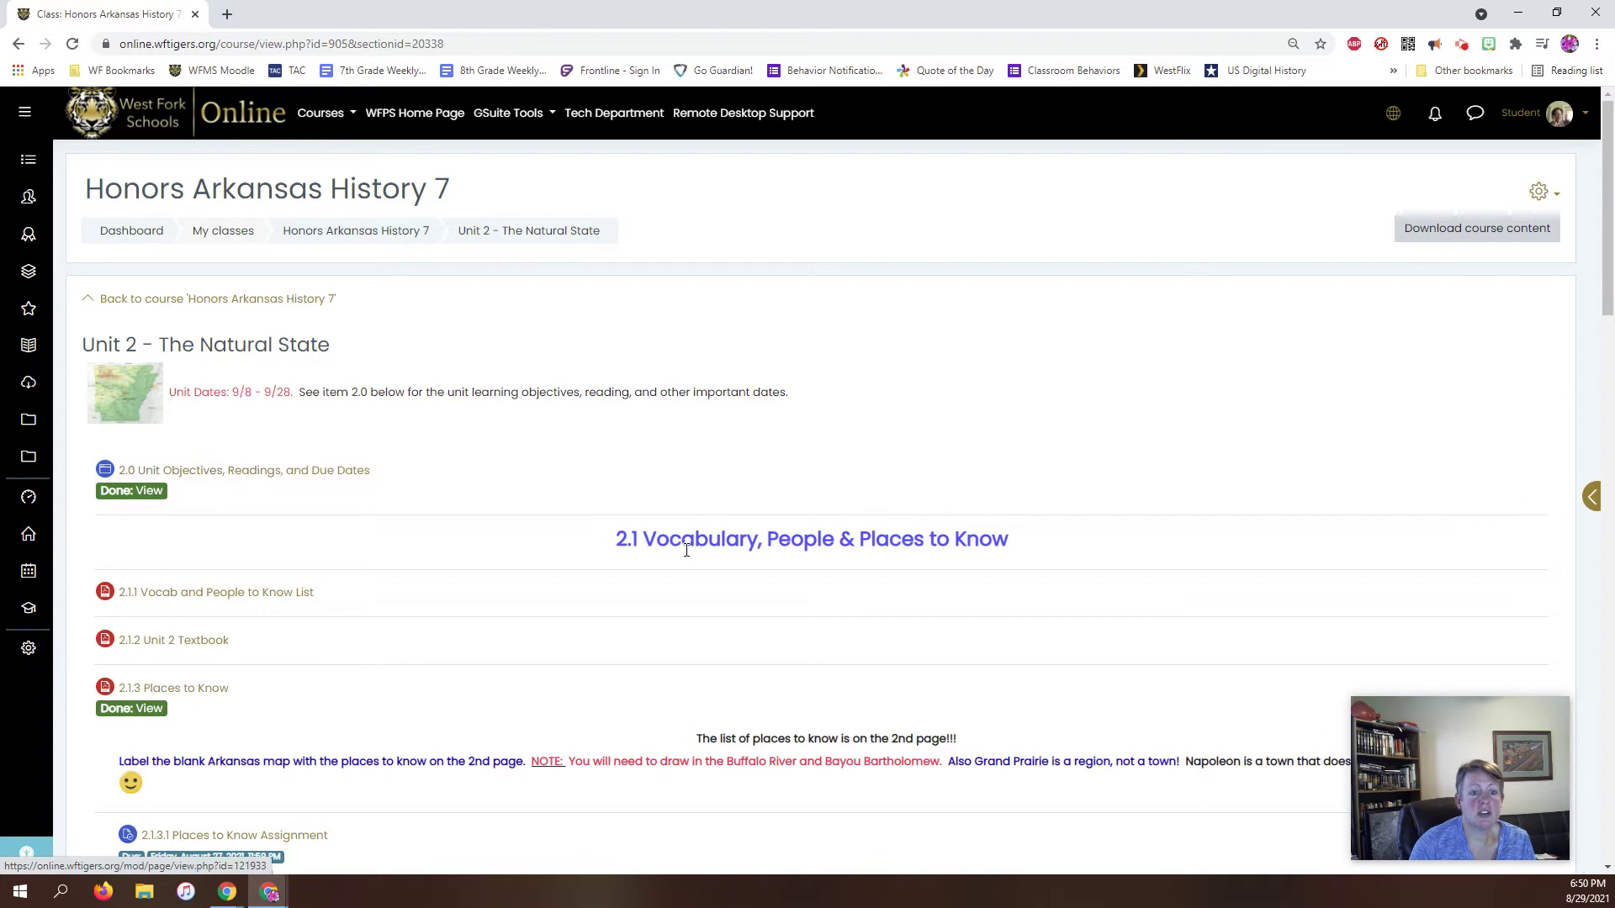
{"action": "scroll", "coordinate": [623, 584], "scroll_direction": "down", "scroll_amount": 3}
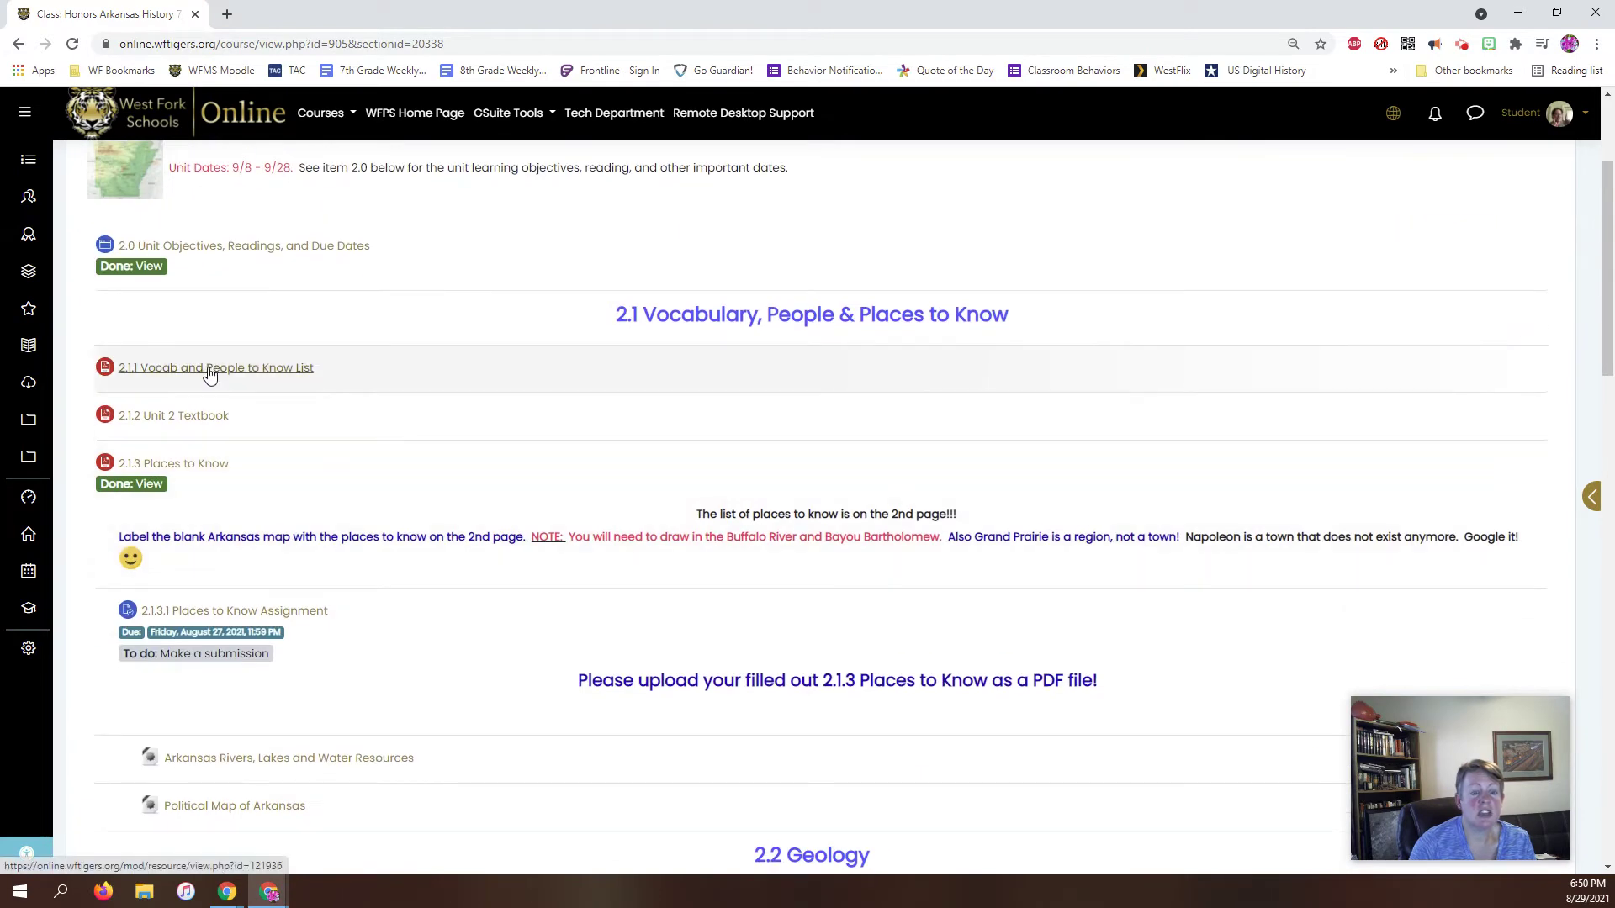
Step: Open the 2.1.1 Vocab and People to Know List PDF
{"action": "left_click", "coordinate": [211, 370]}
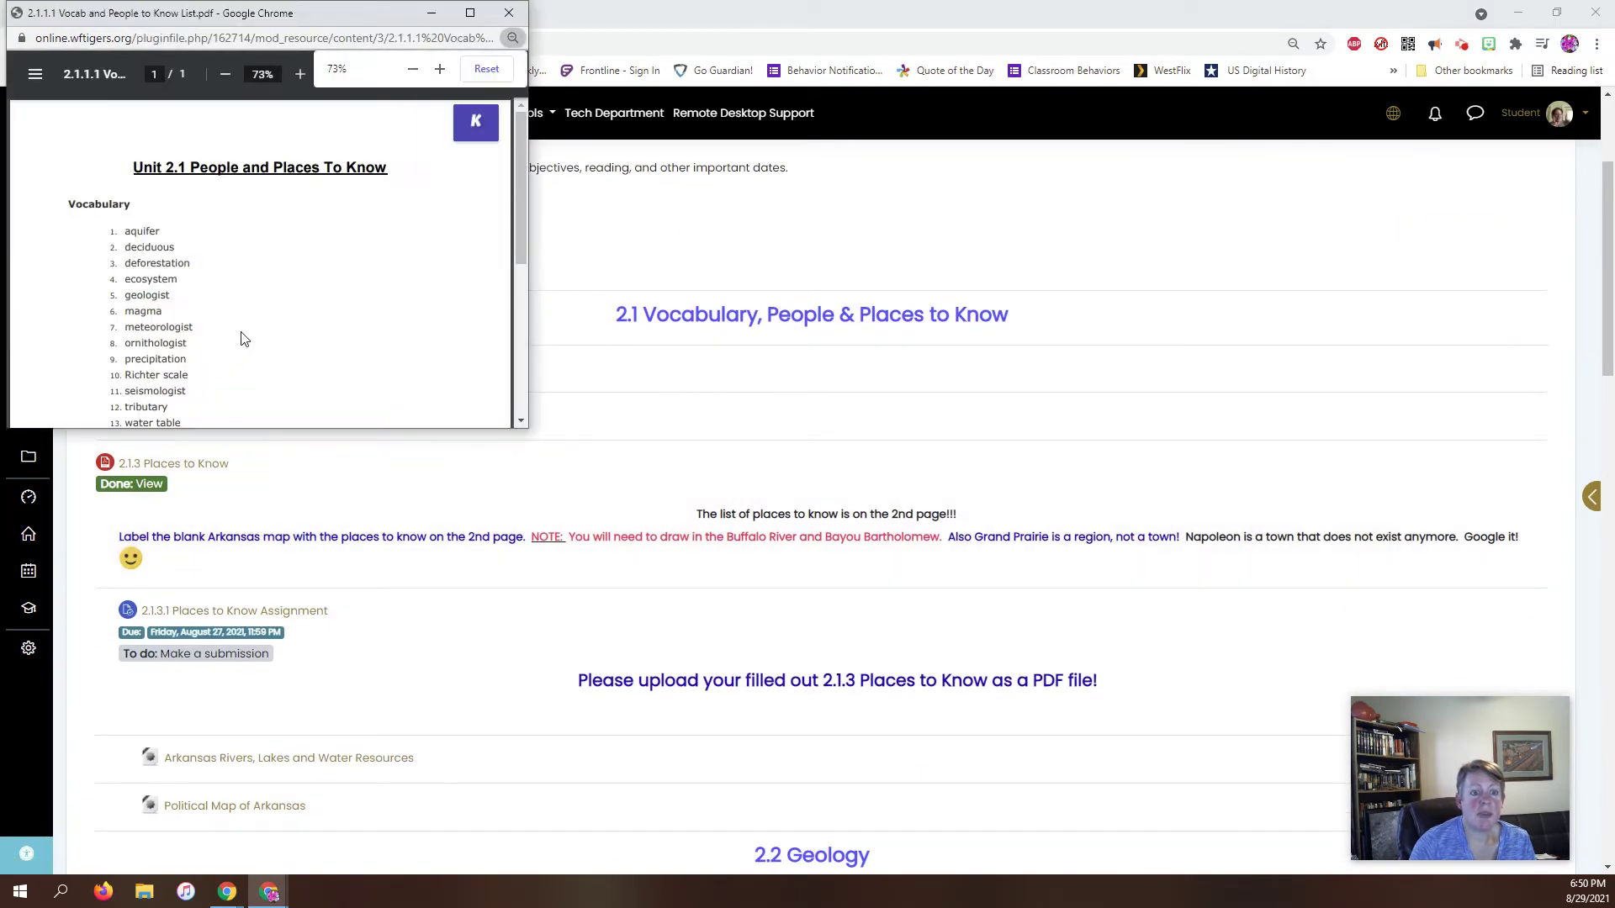
{"action": "left_click_drag", "start_coordinate": [518, 191], "coordinate": [453, 295]}
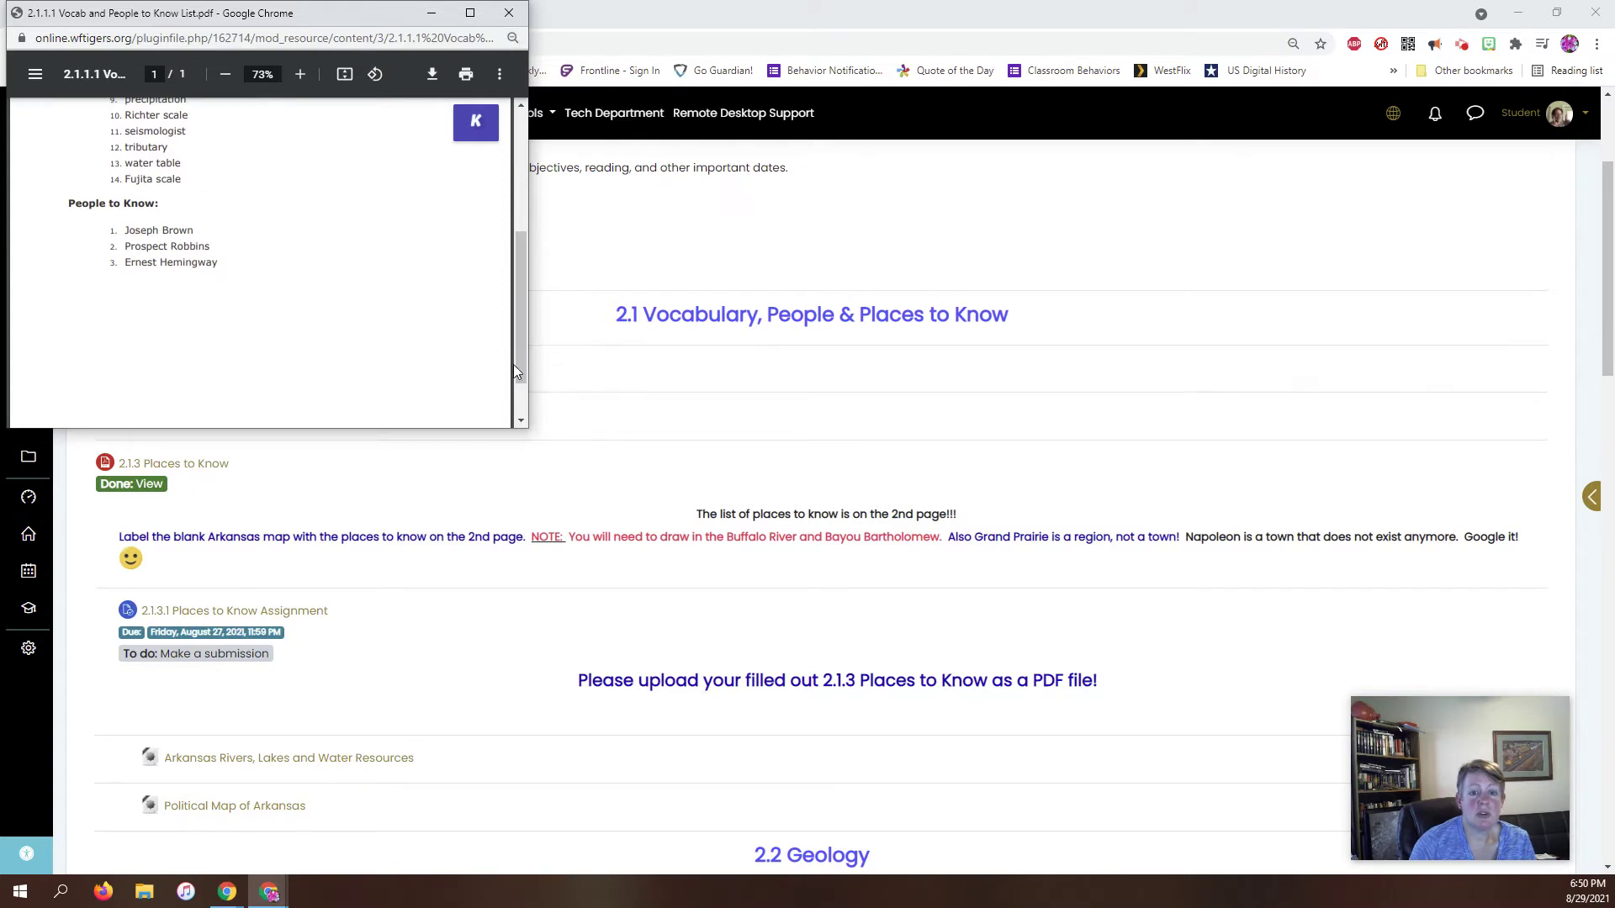
{"action": "left_click_drag", "start_coordinate": [518, 366], "coordinate": [310, 289]}
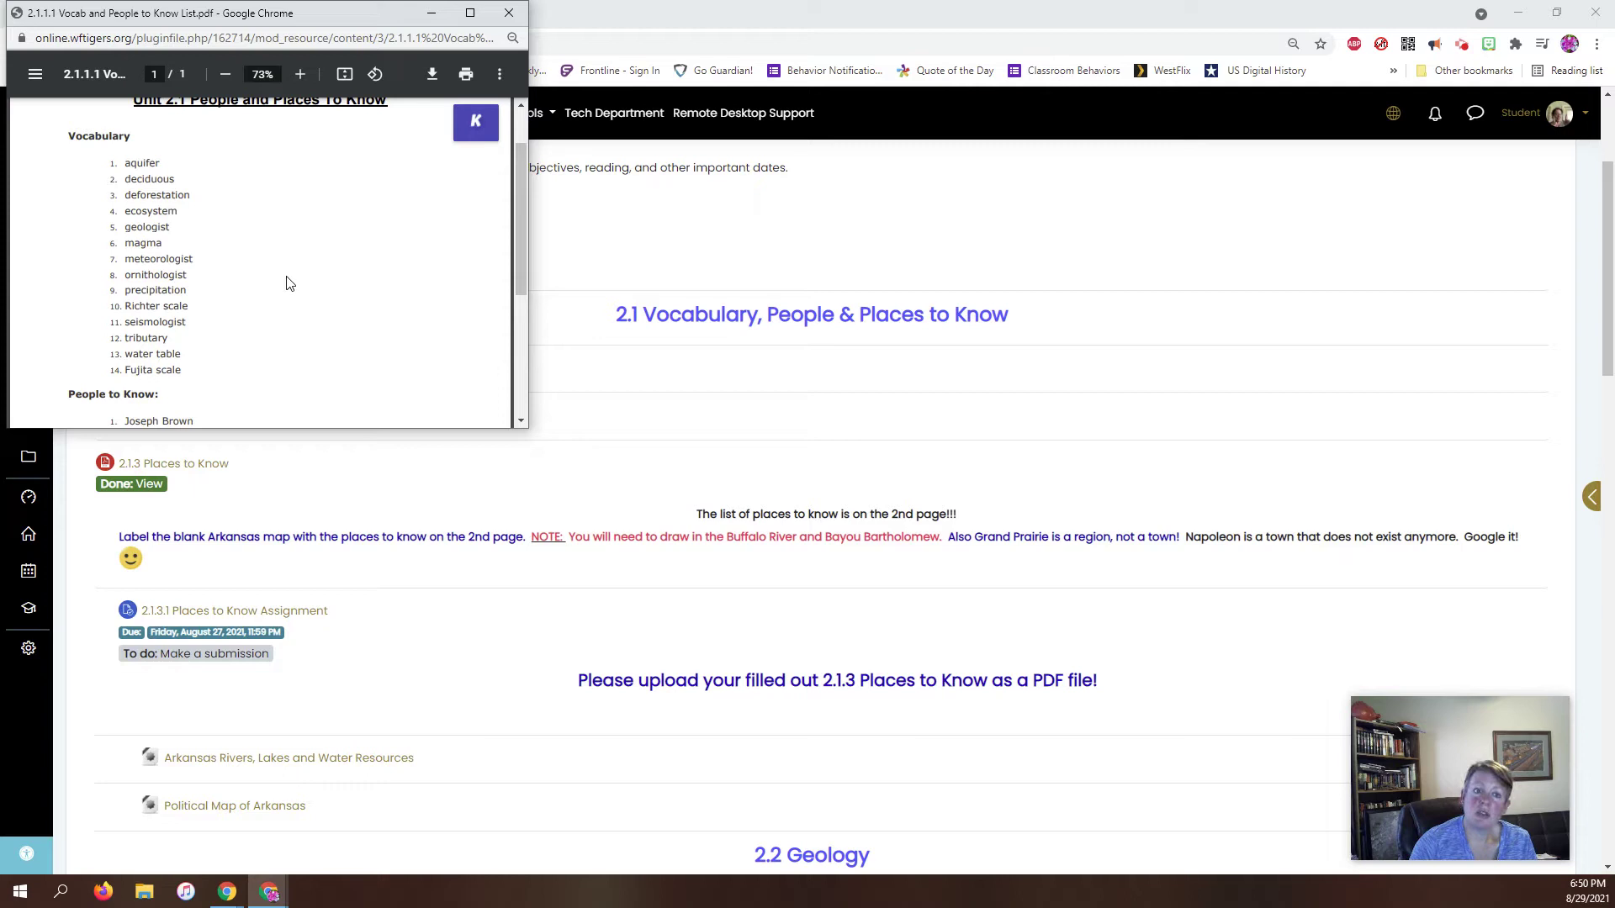
Step: Close the vocab list PDF and highlight the 2.1.3 note about drawing in the rivers
{"action": "left_click", "coordinate": [509, 15]}
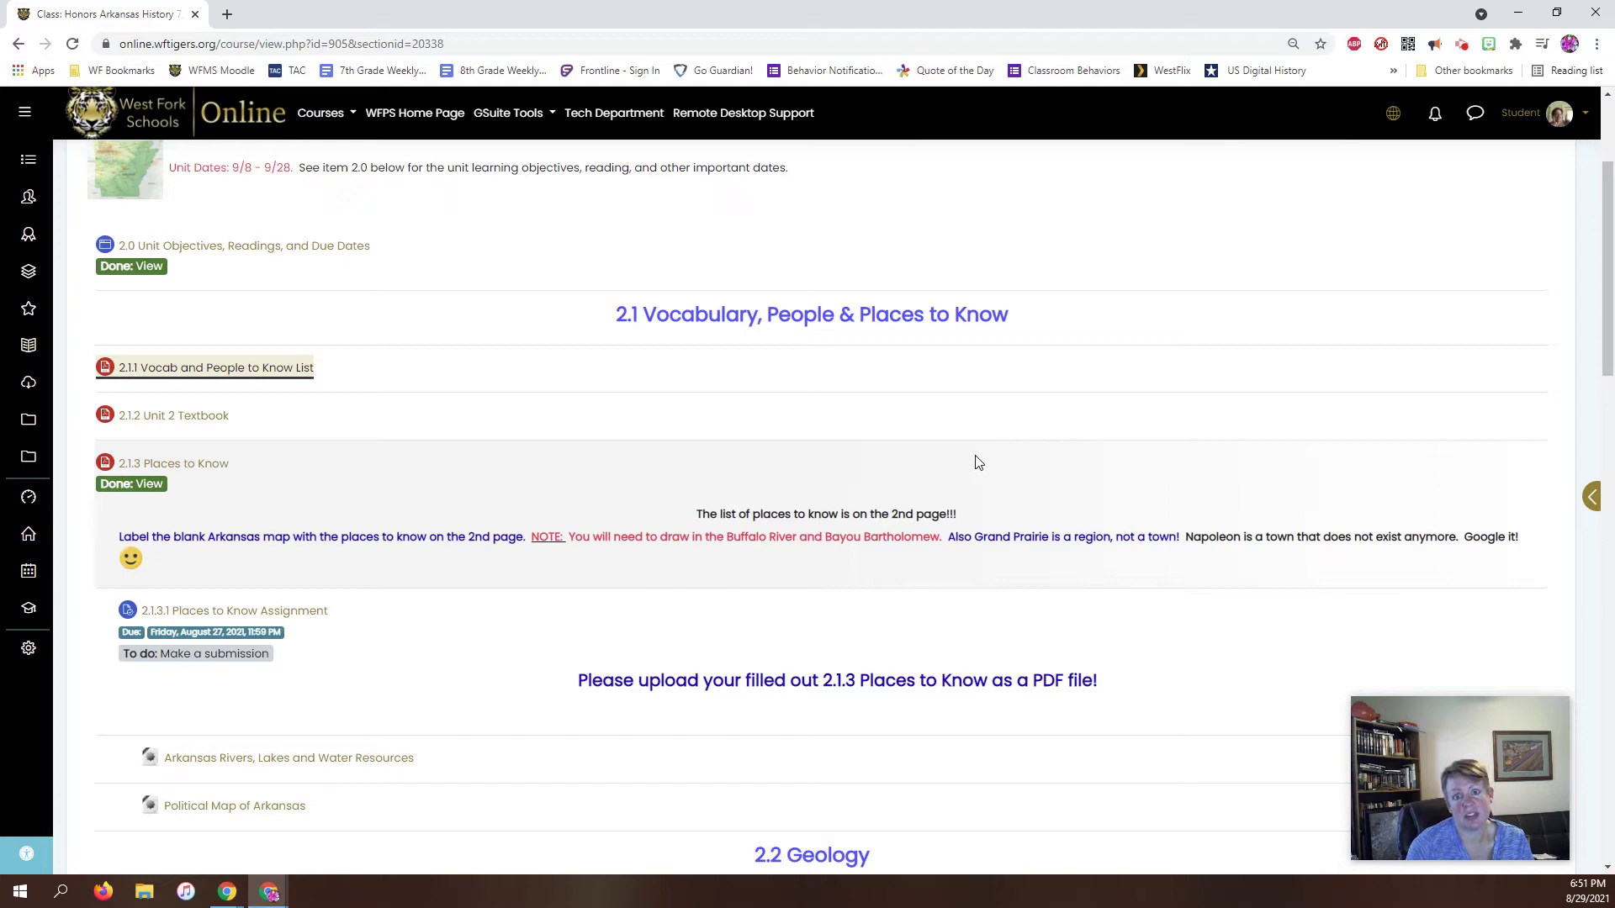
{"action": "scroll", "coordinate": [972, 458], "scroll_direction": "down", "scroll_amount": 3}
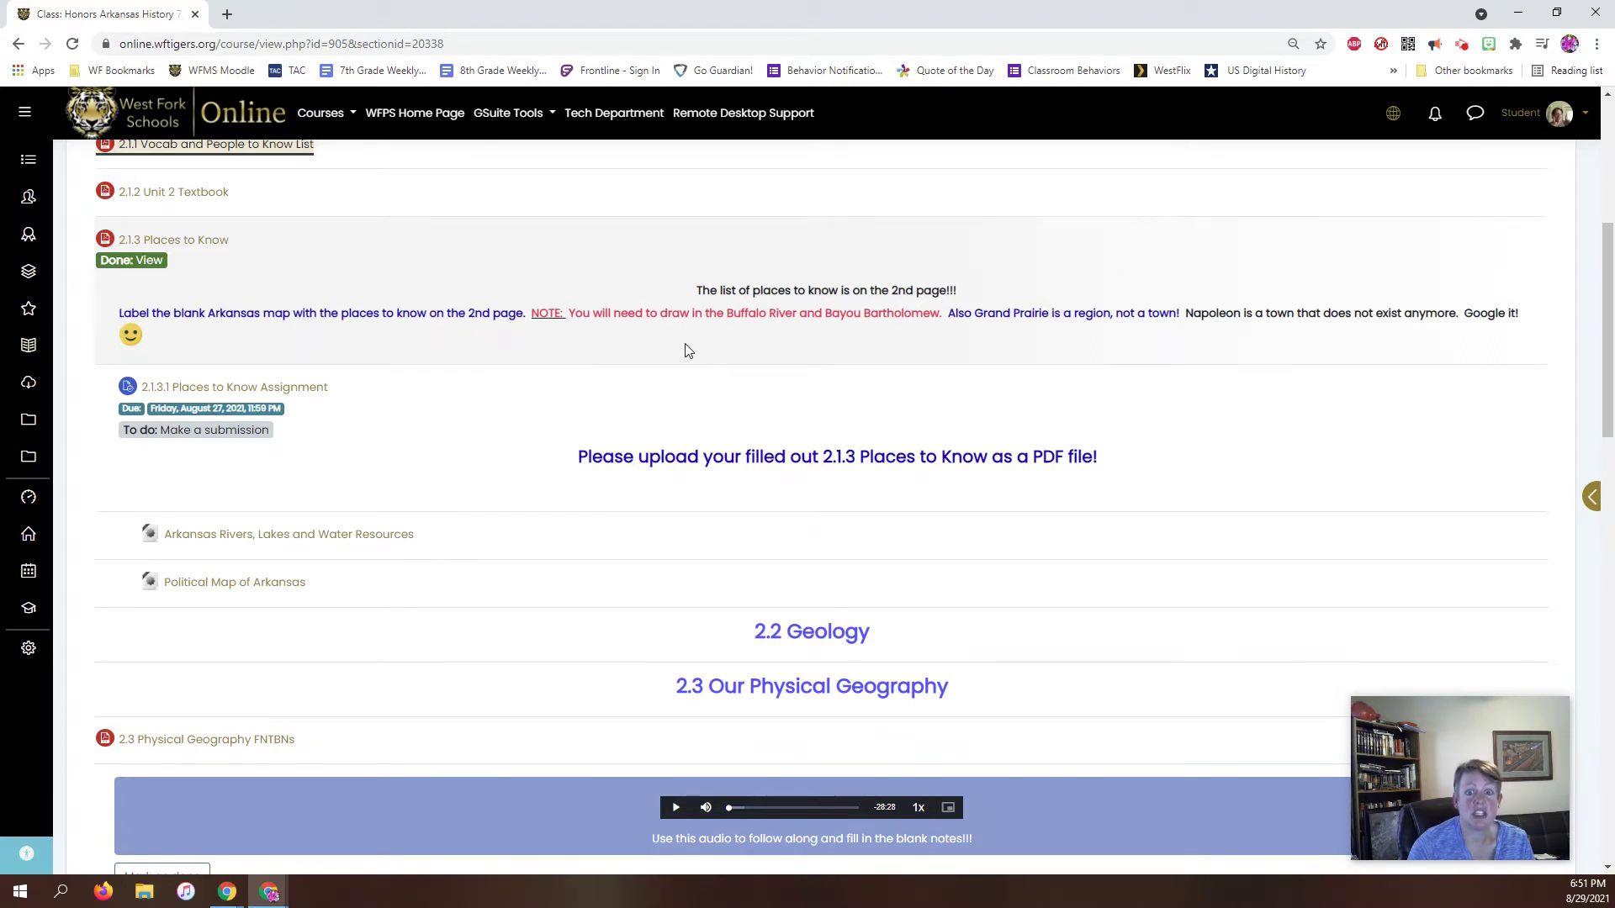
{"action": "left_click_drag", "start_coordinate": [574, 317], "coordinate": [945, 329]}
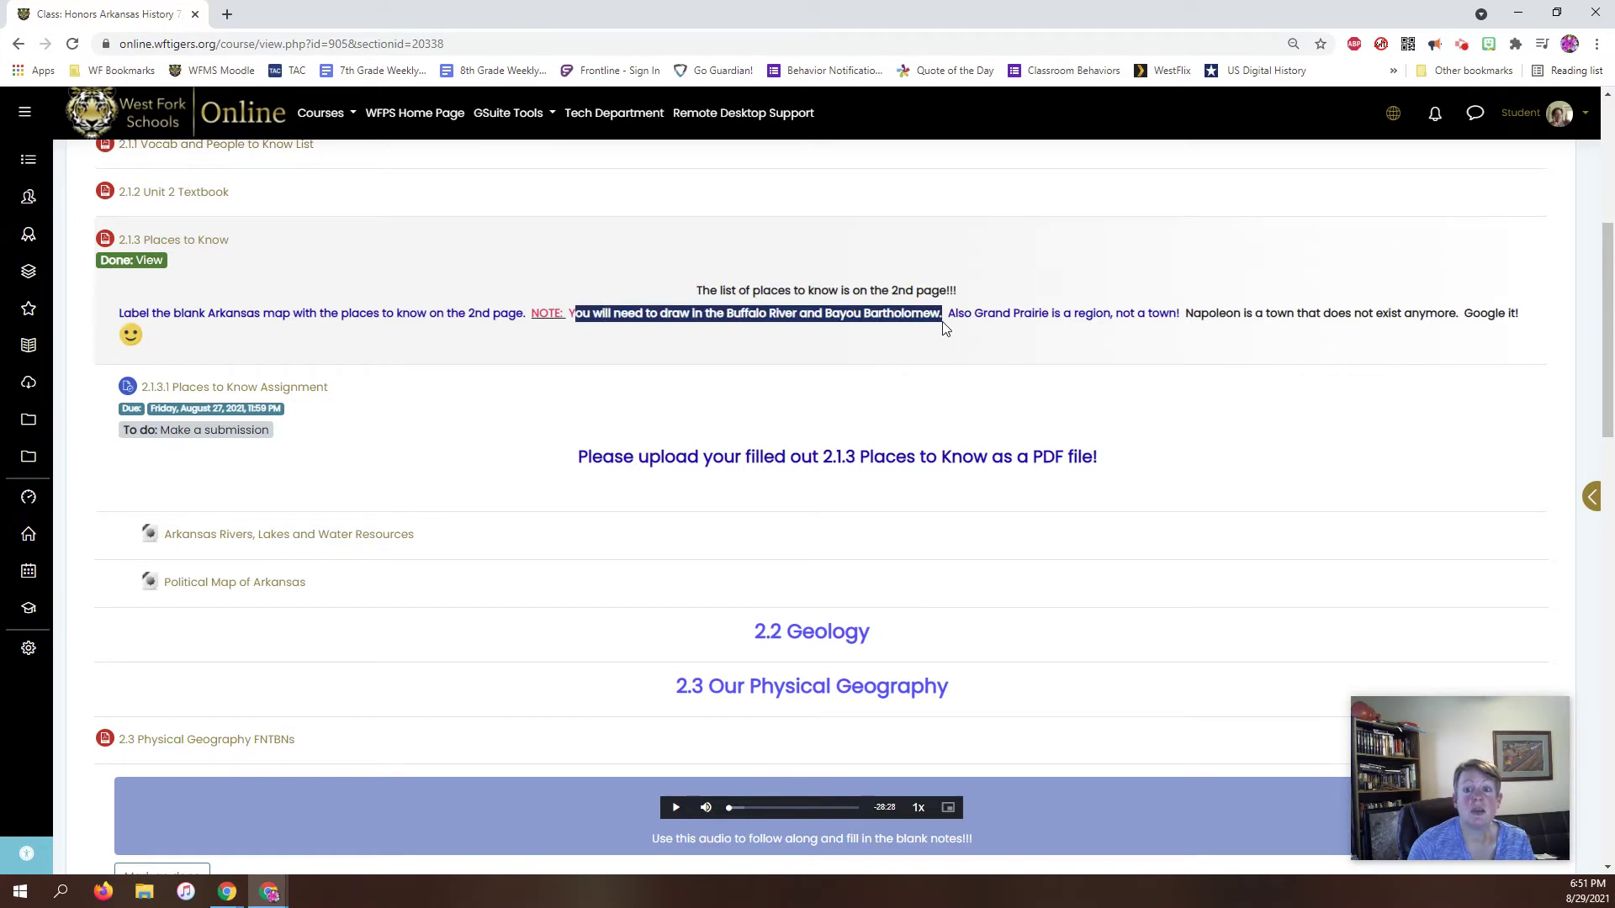
{"action": "left_click", "coordinate": [888, 351]}
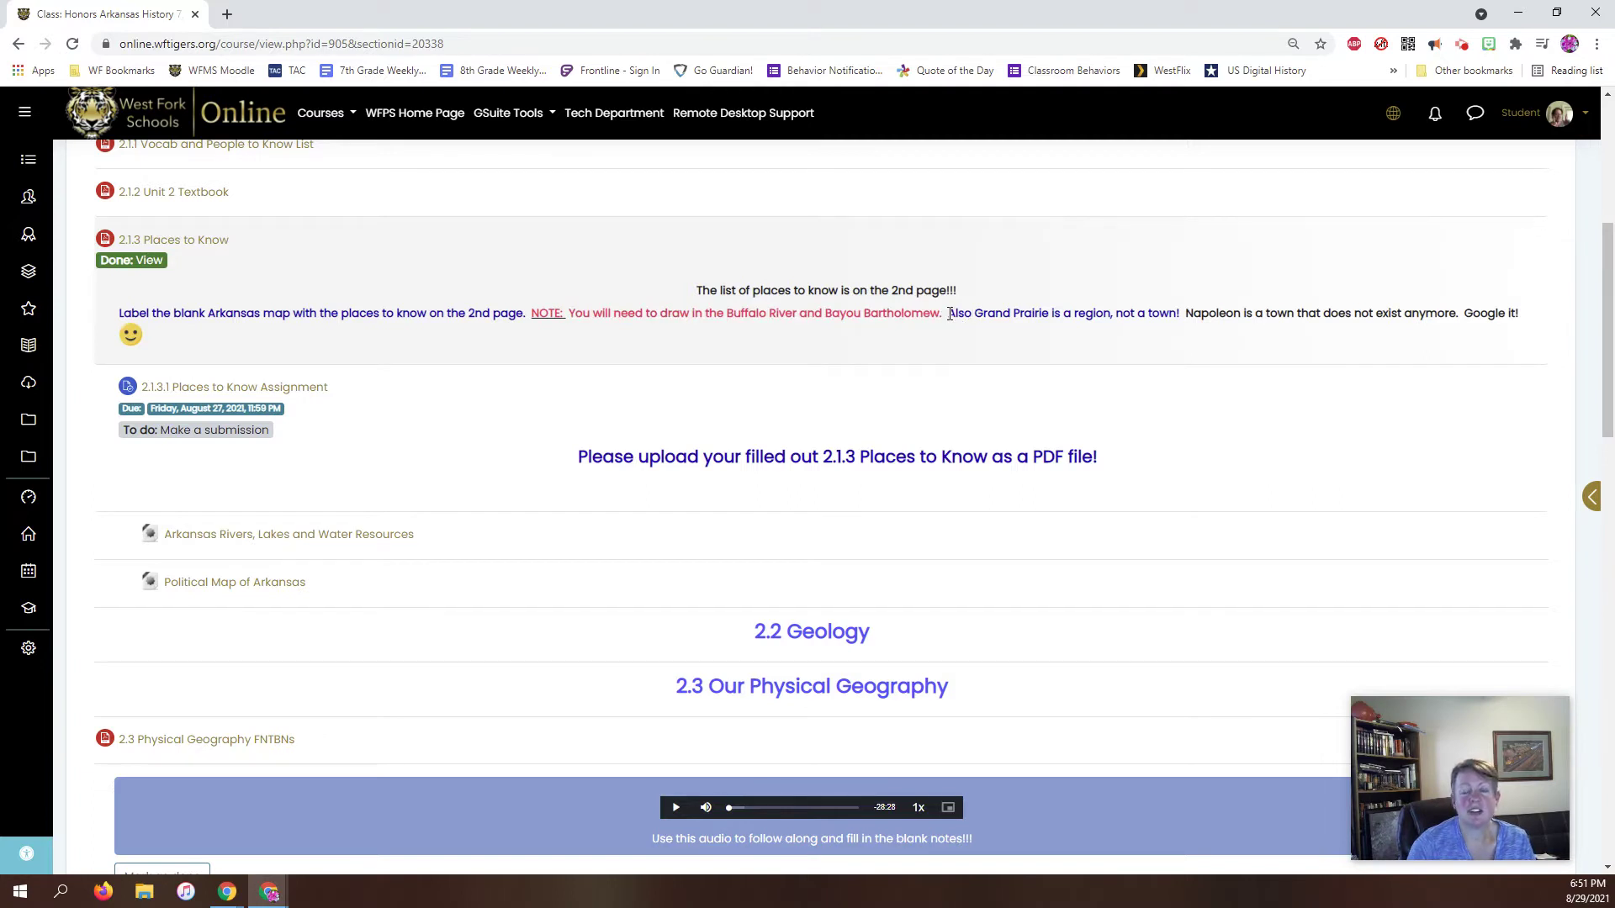
Step: Highlight the Grand Prairie region note and the Napoleon note in the 2.1.3 instructions
{"action": "left_click_drag", "start_coordinate": [950, 315], "coordinate": [1185, 316]}
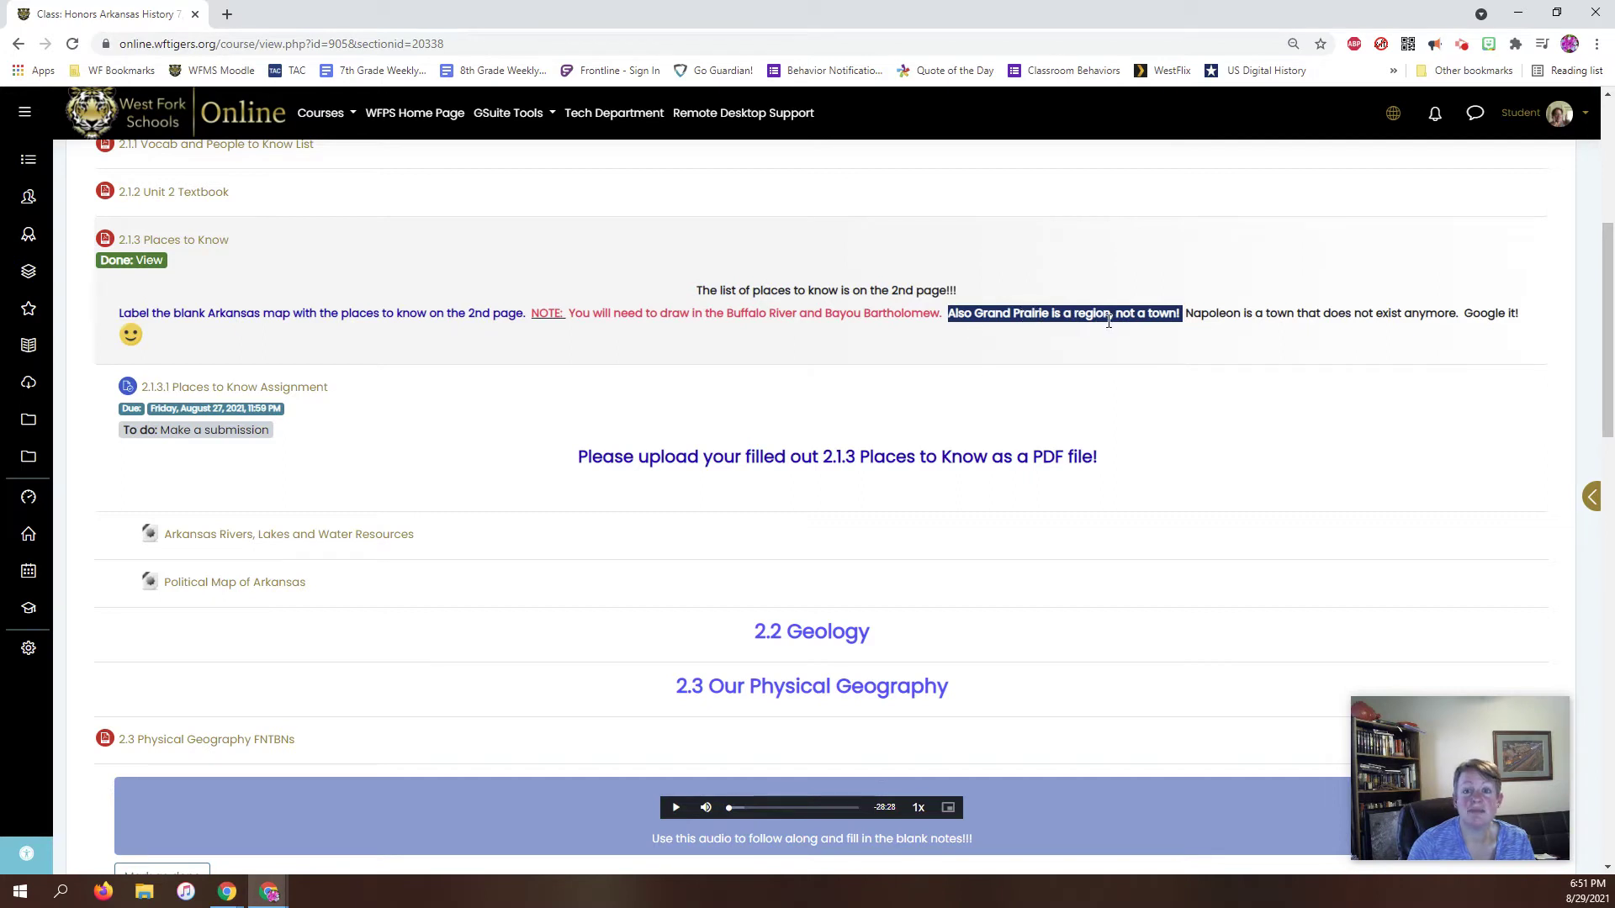
{"action": "left_click", "coordinate": [1090, 342]}
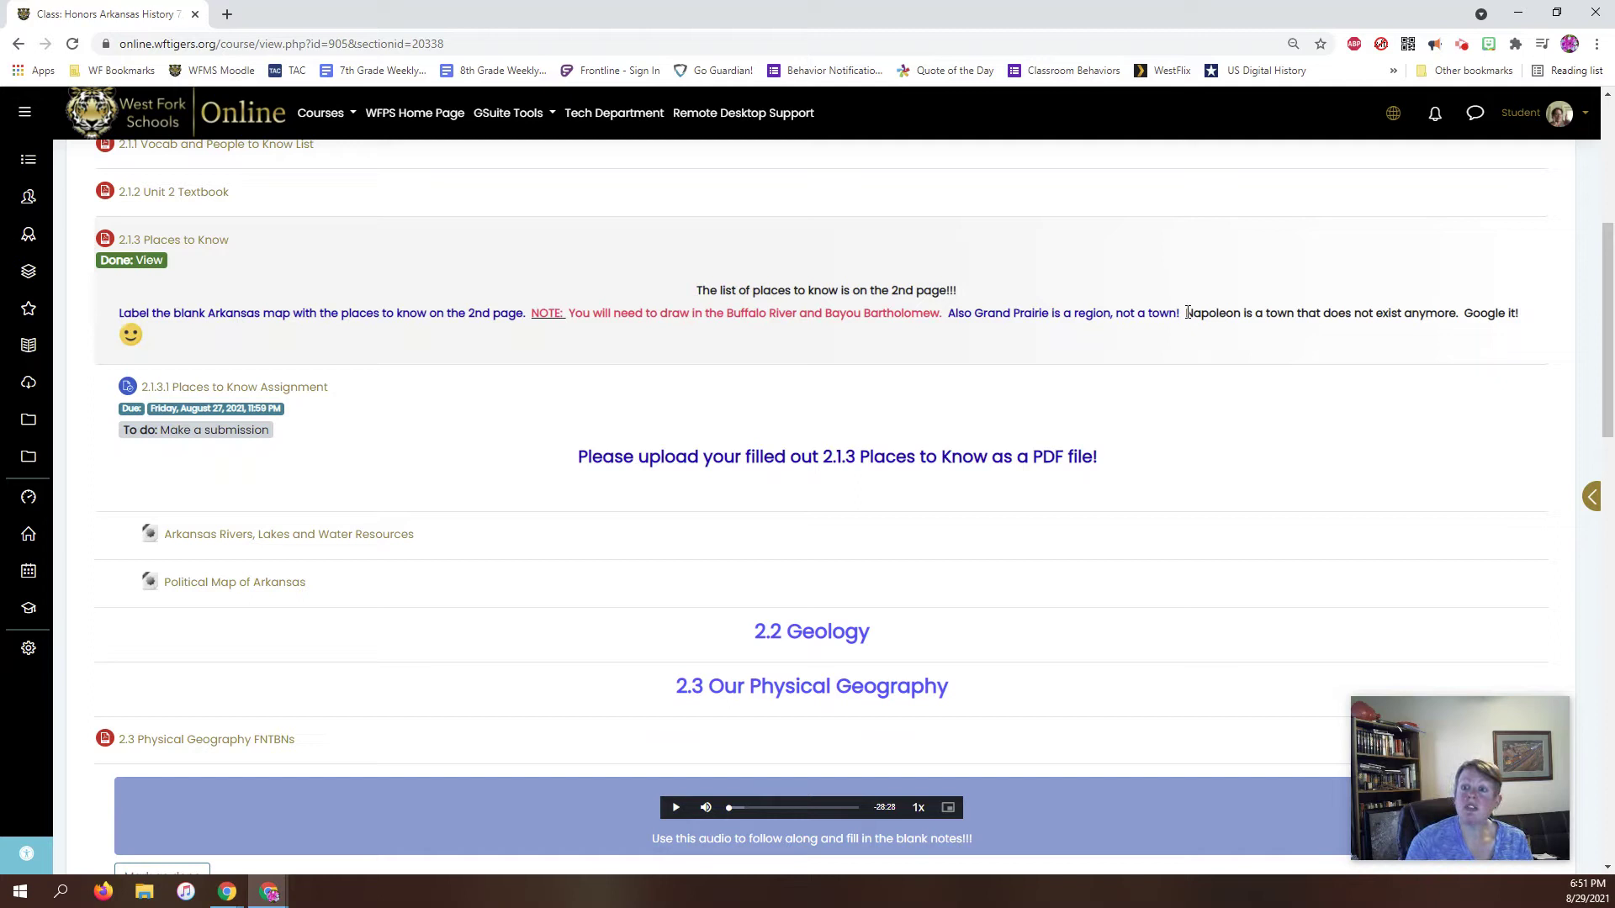
{"action": "left_click_drag", "start_coordinate": [1187, 313], "coordinate": [1295, 314]}
{"action": "left_click", "coordinate": [1323, 330]}
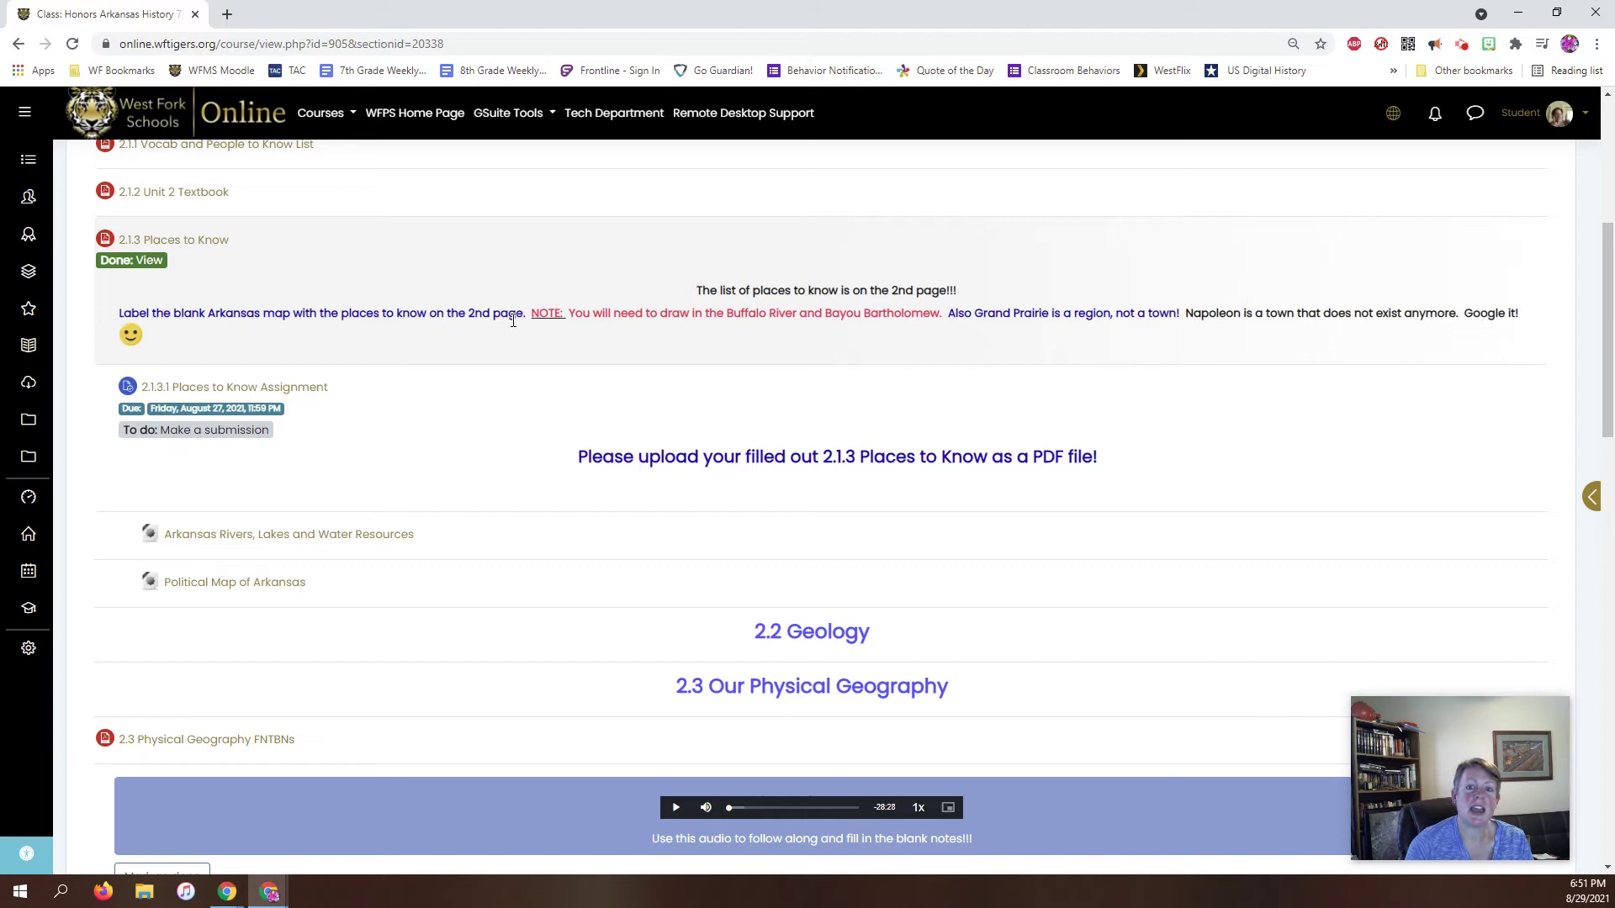
{"action": "scroll", "coordinate": [842, 379], "scroll_direction": "up", "scroll_amount": 3}
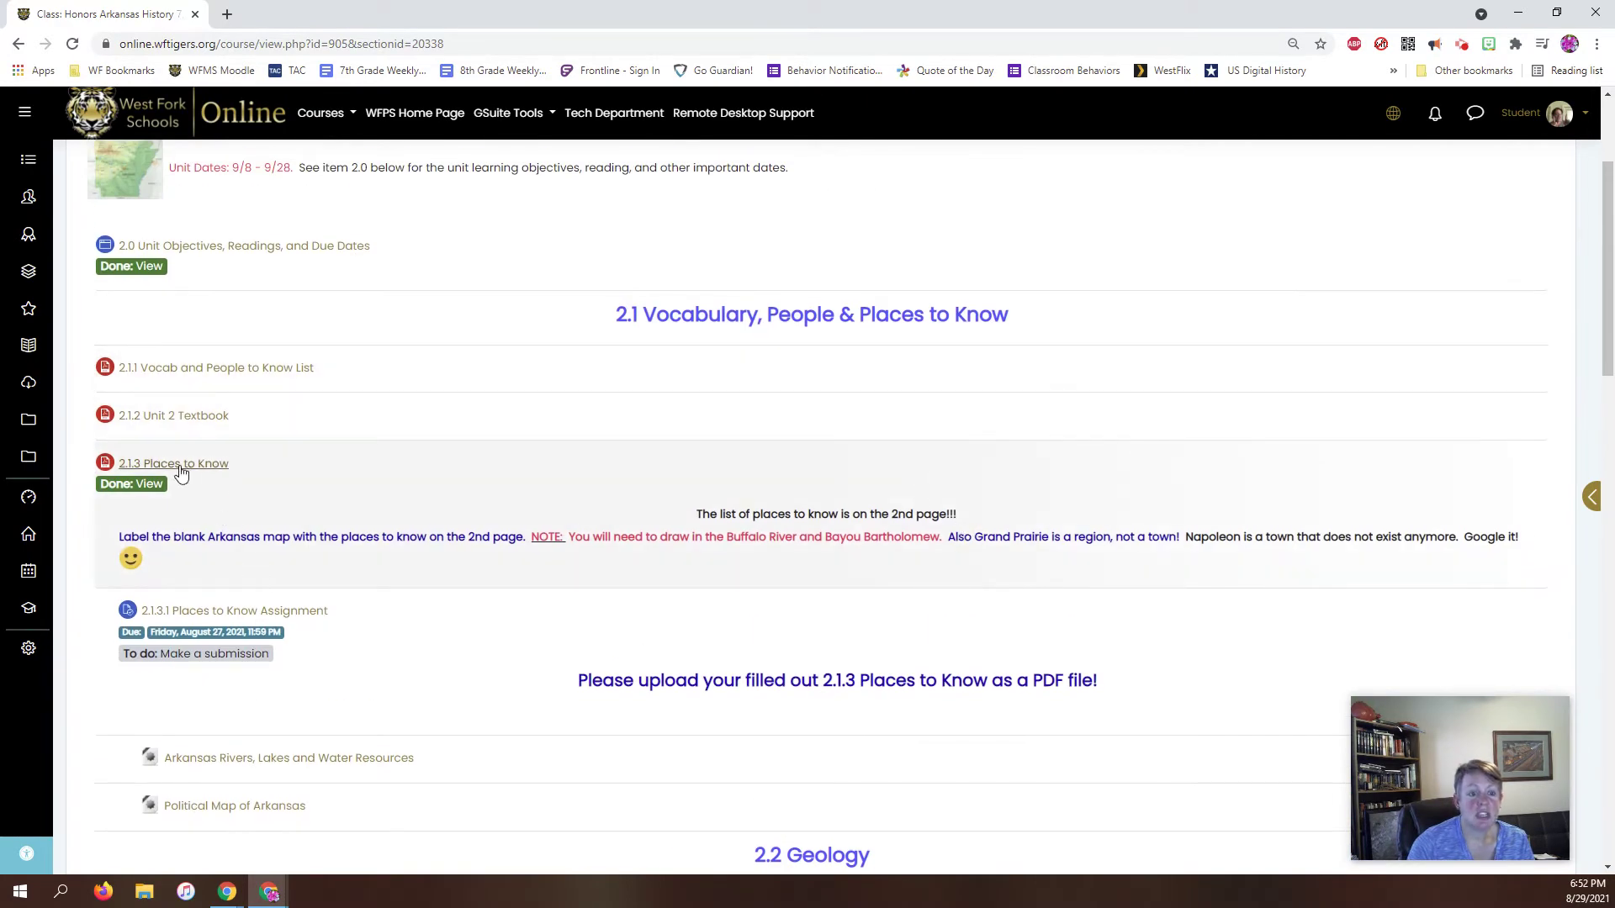
Step: Open the 2.1.3 Places to Know PDF full-screen with pages fitted to the window
{"action": "left_click", "coordinate": [174, 463]}
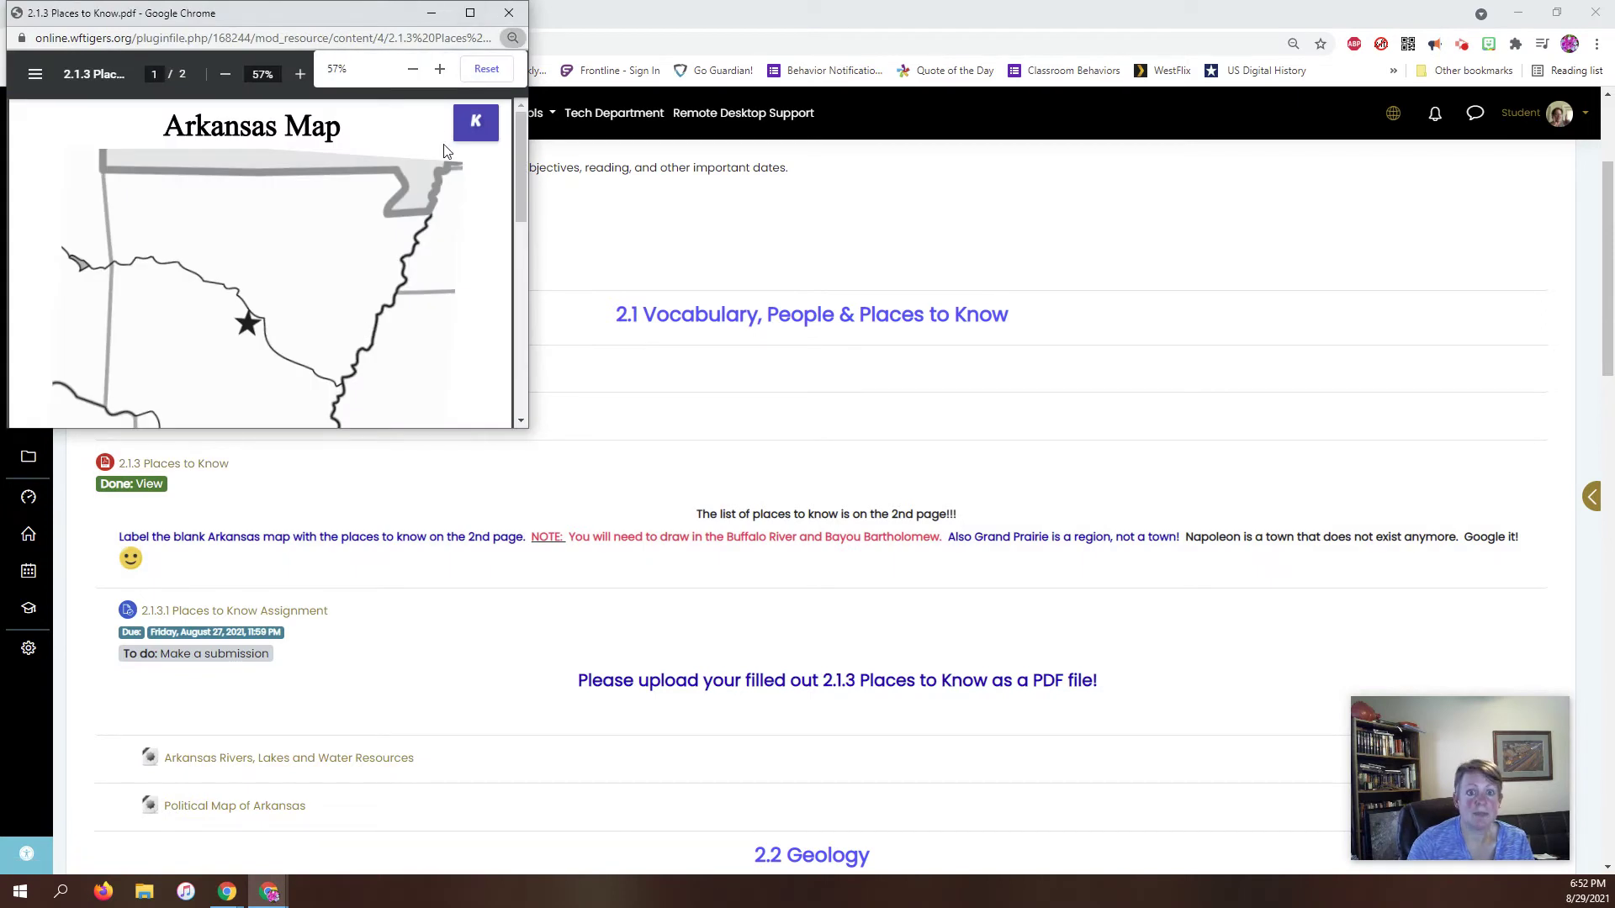
{"action": "left_click", "coordinate": [469, 14]}
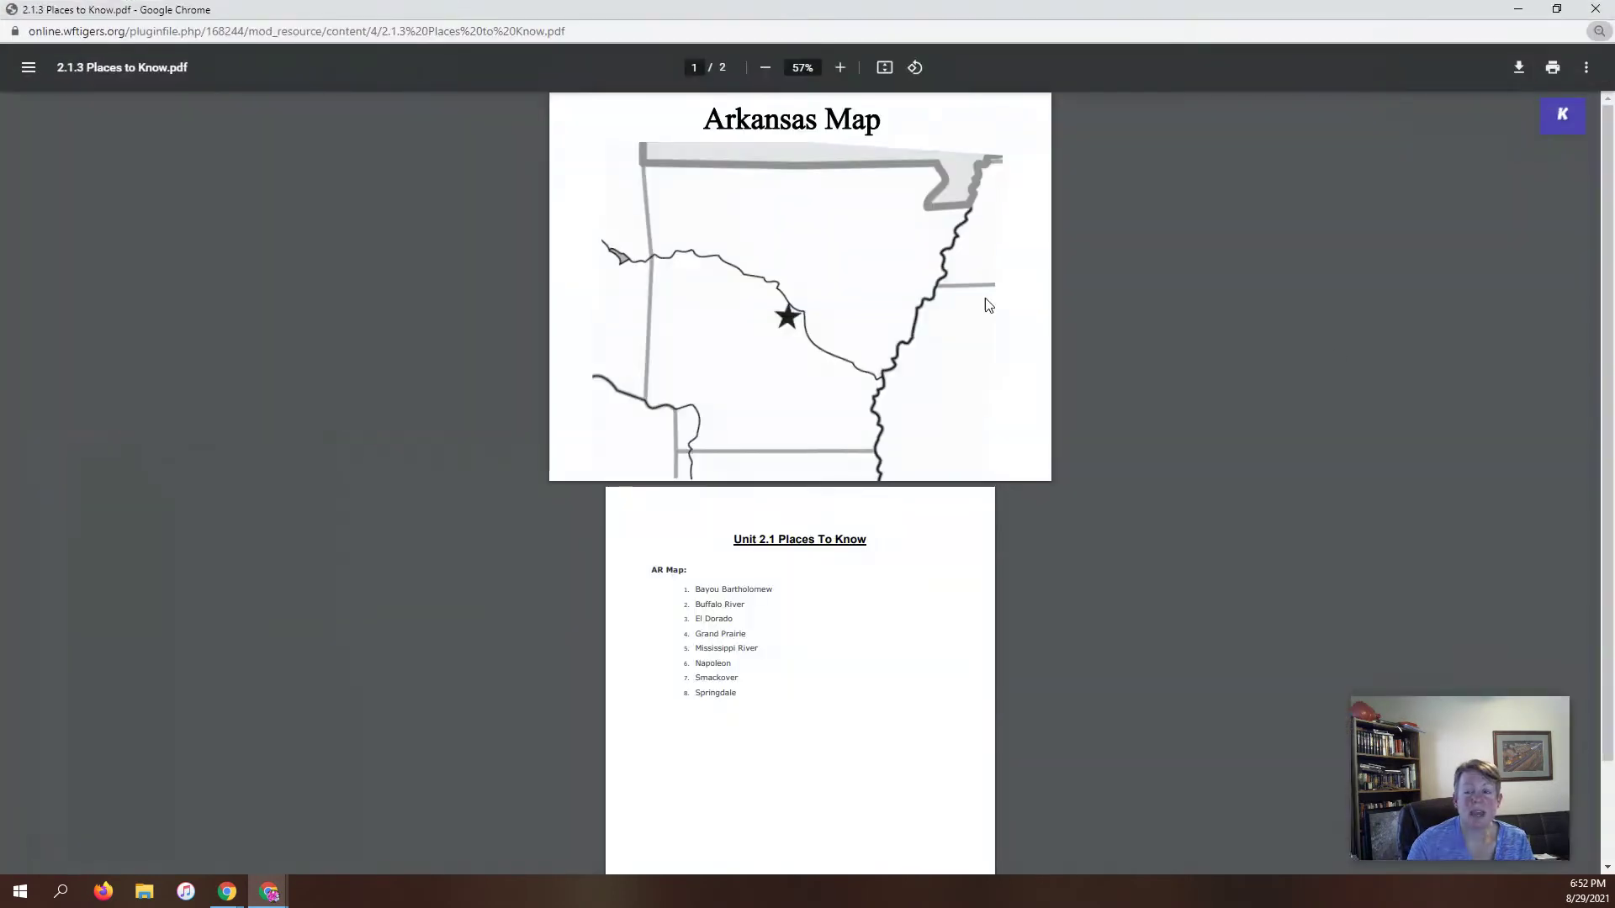
{"action": "left_click", "coordinate": [886, 71]}
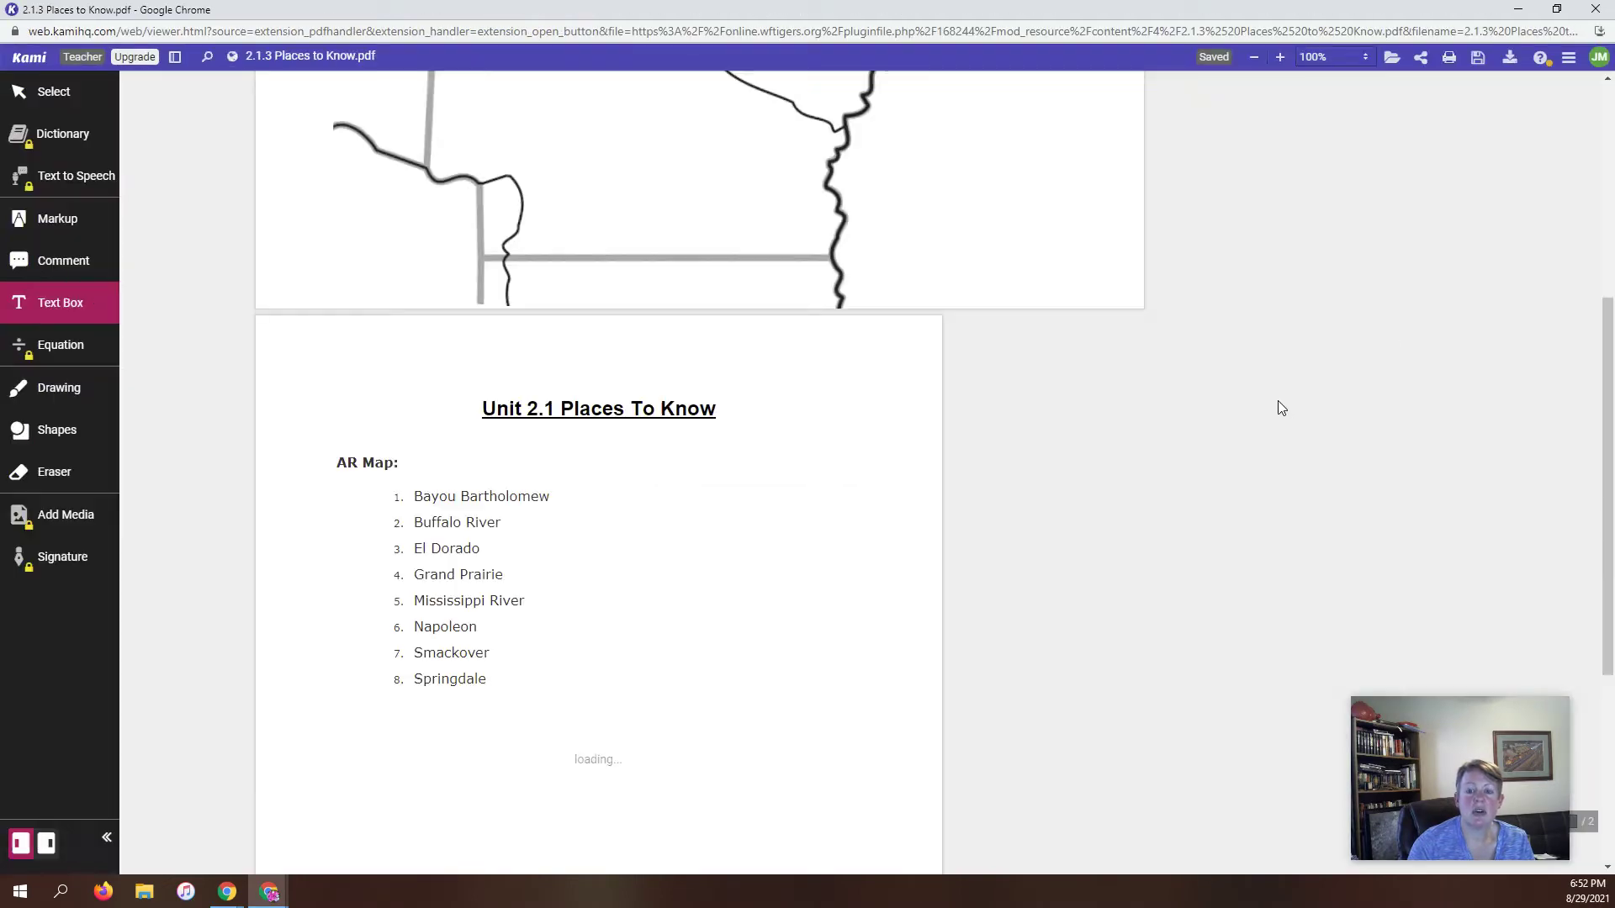
{"action": "scroll", "coordinate": [1257, 525], "scroll_direction": "up", "scroll_amount": 5}
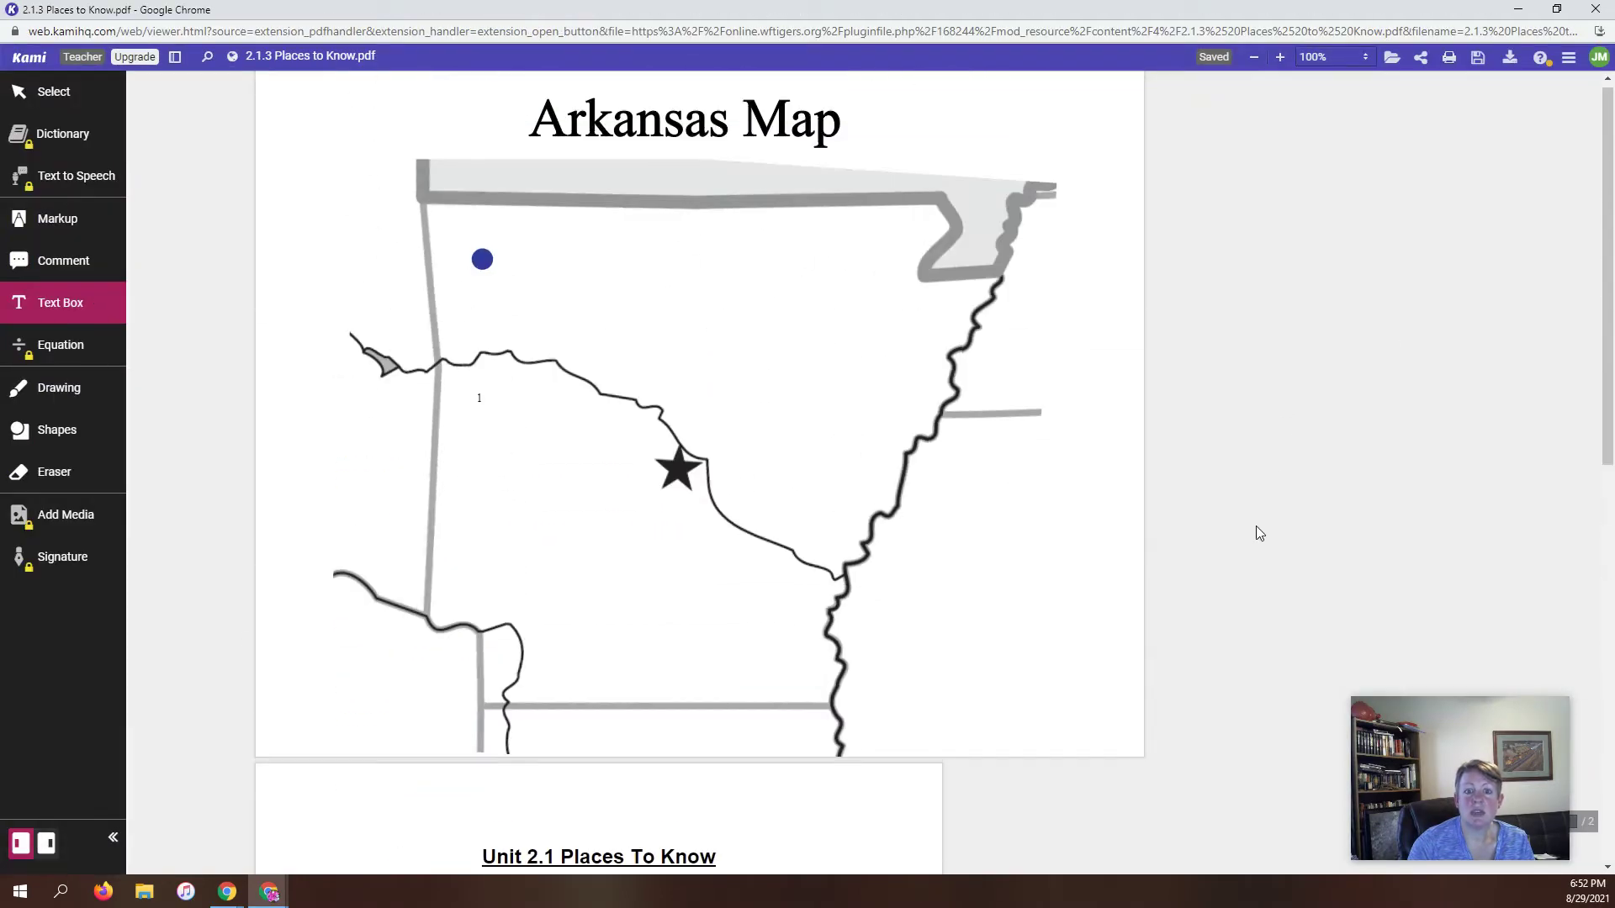
{"action": "left_click", "coordinate": [482, 261]}
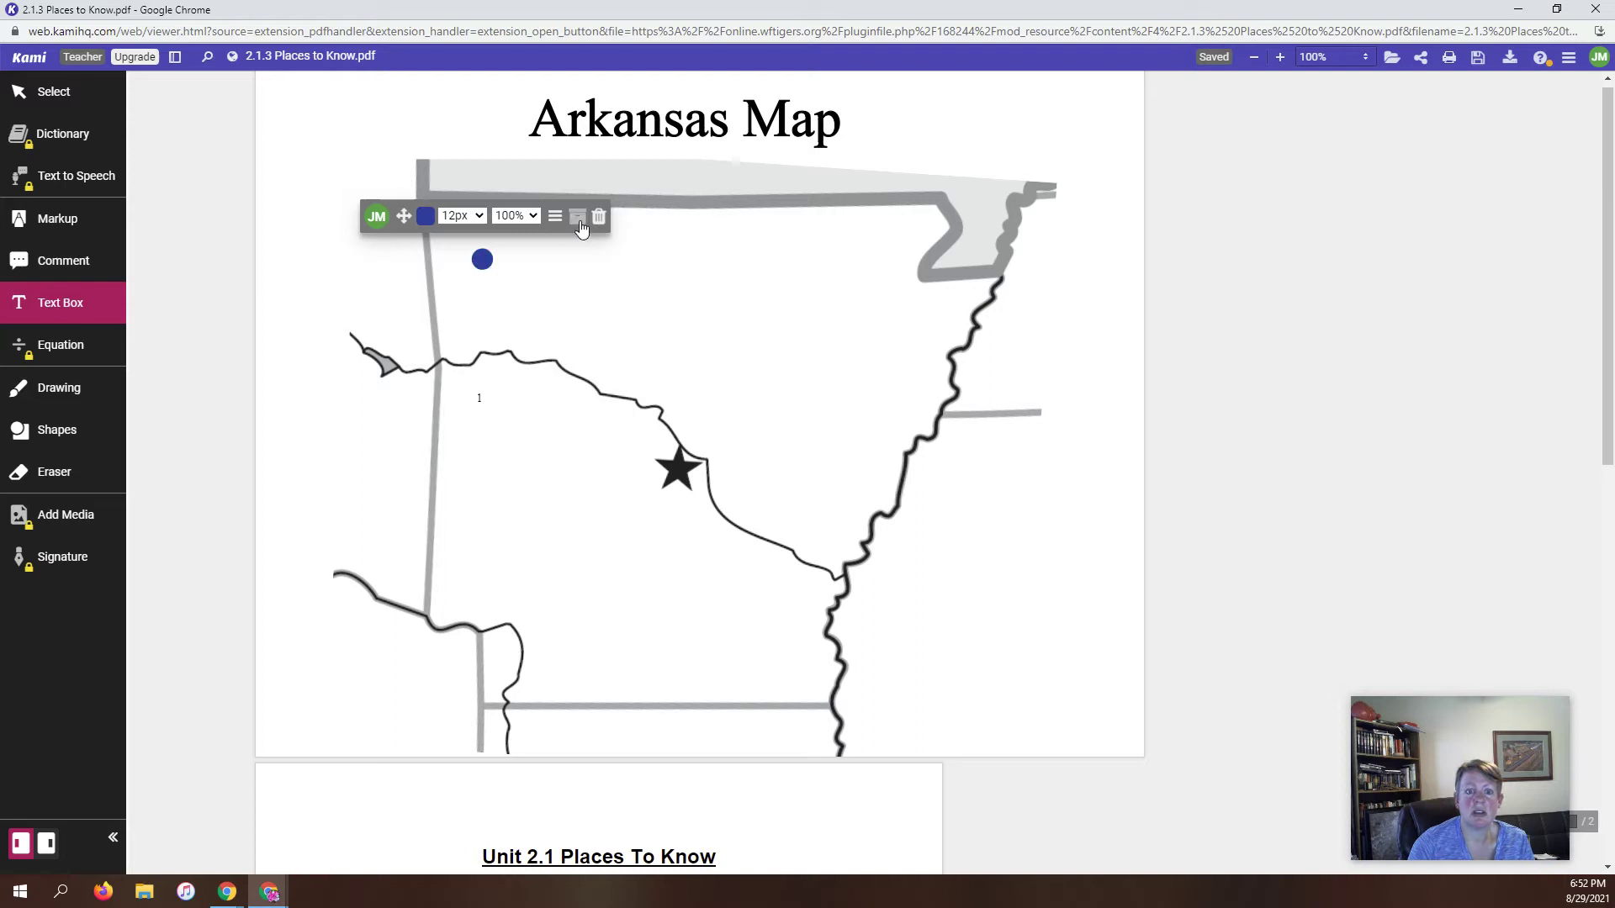
{"action": "left_click", "coordinate": [598, 219]}
{"action": "left_click", "coordinate": [479, 398]}
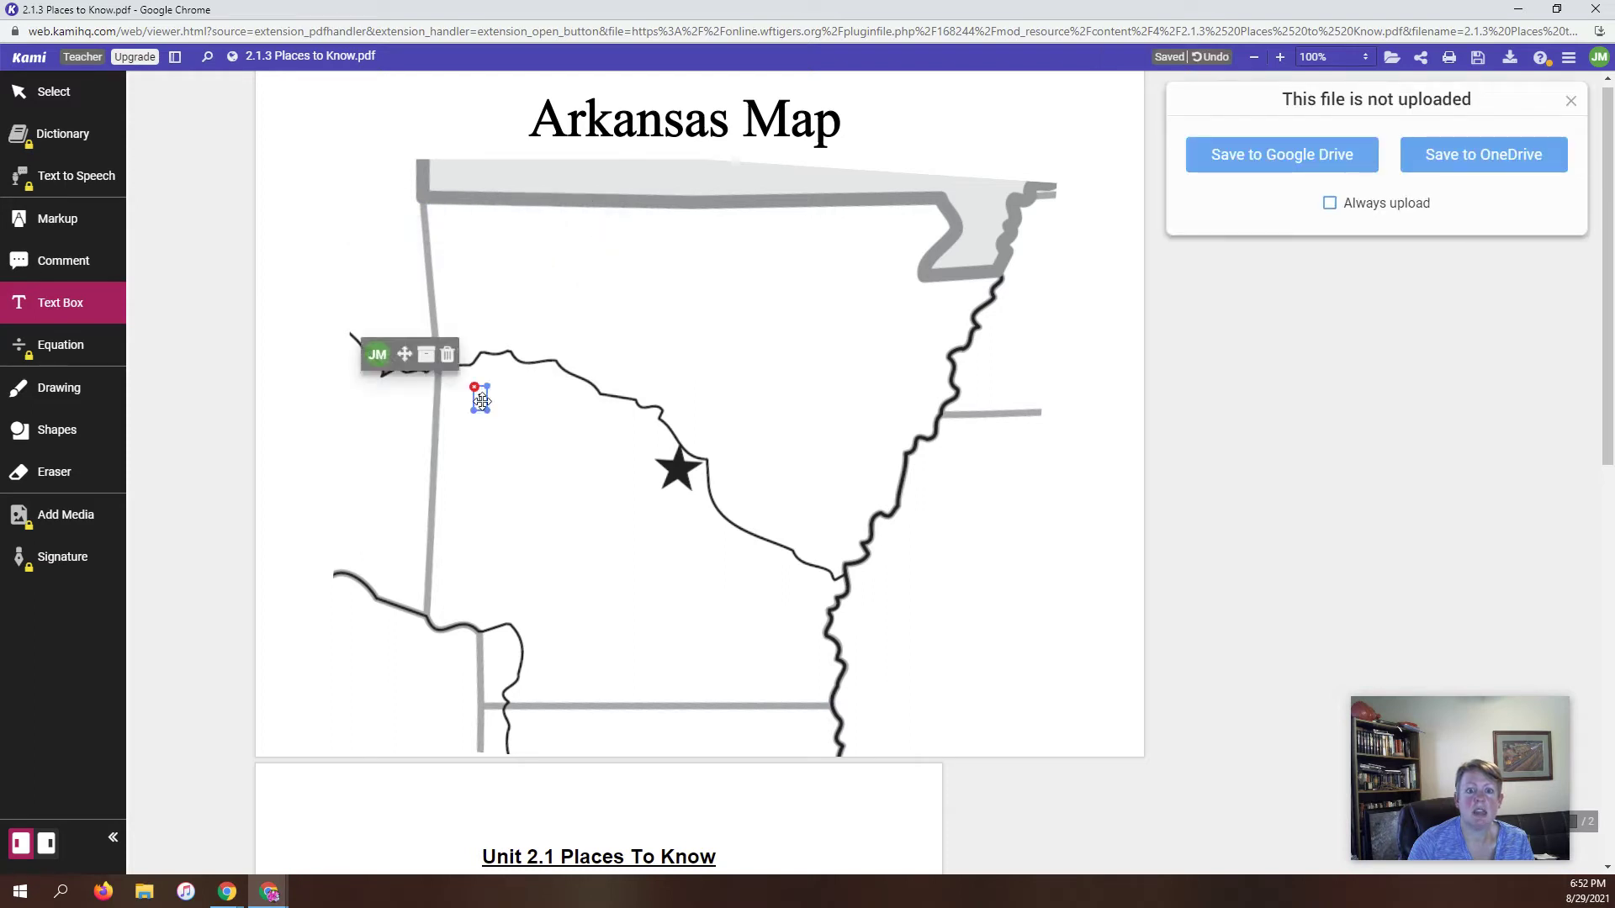
{"action": "left_click", "coordinate": [448, 354]}
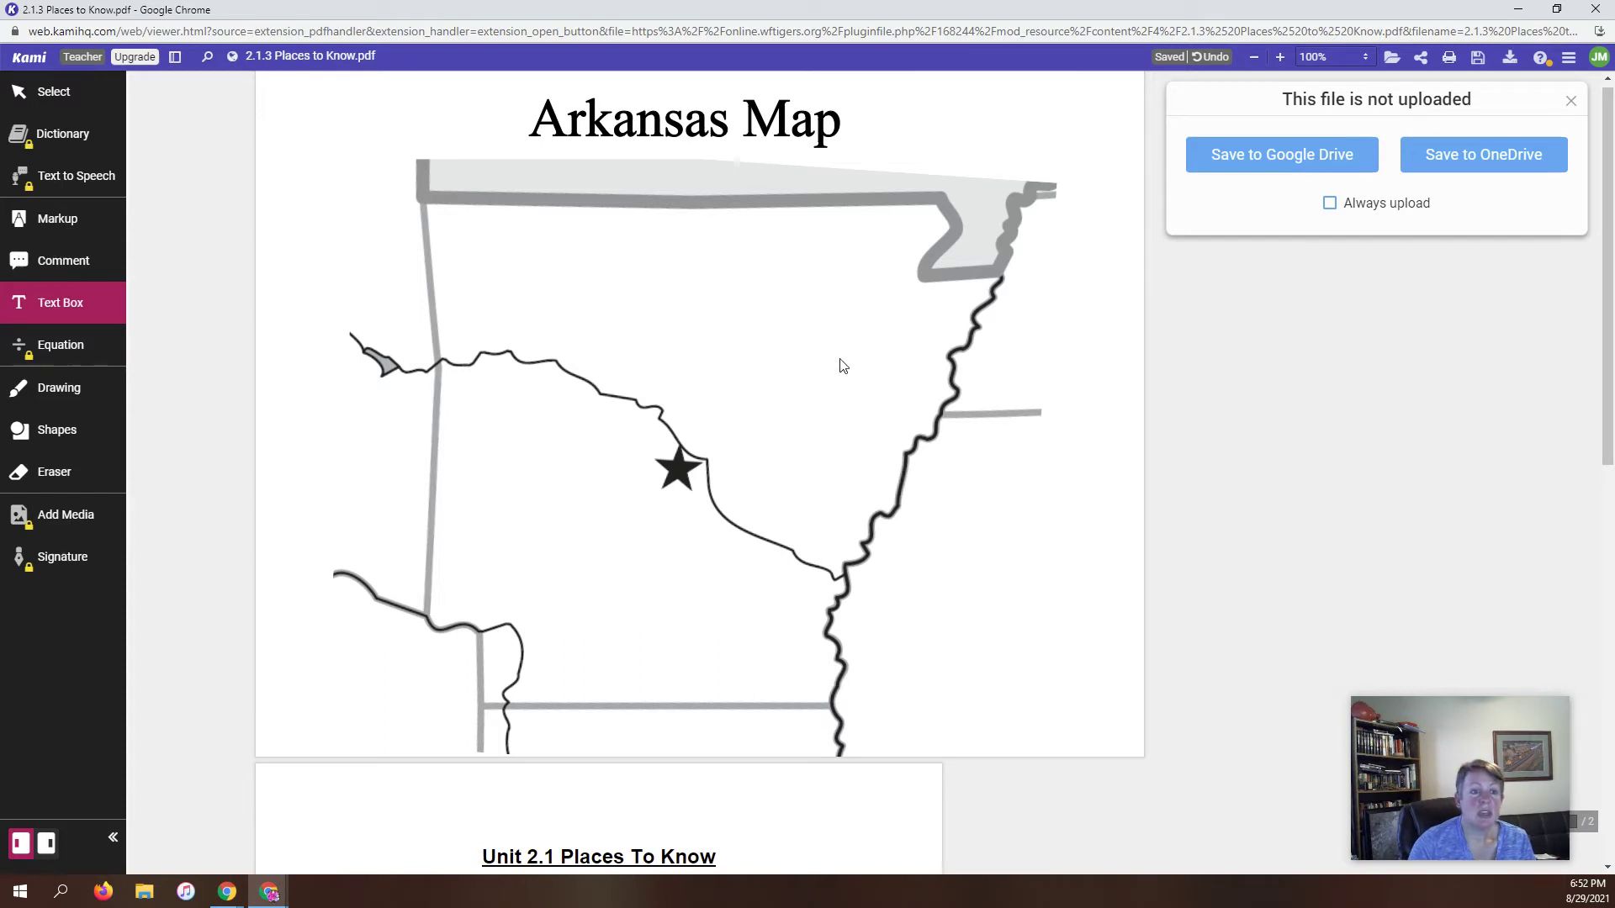
{"action": "scroll", "coordinate": [817, 421], "scroll_direction": "down", "scroll_amount": 5}
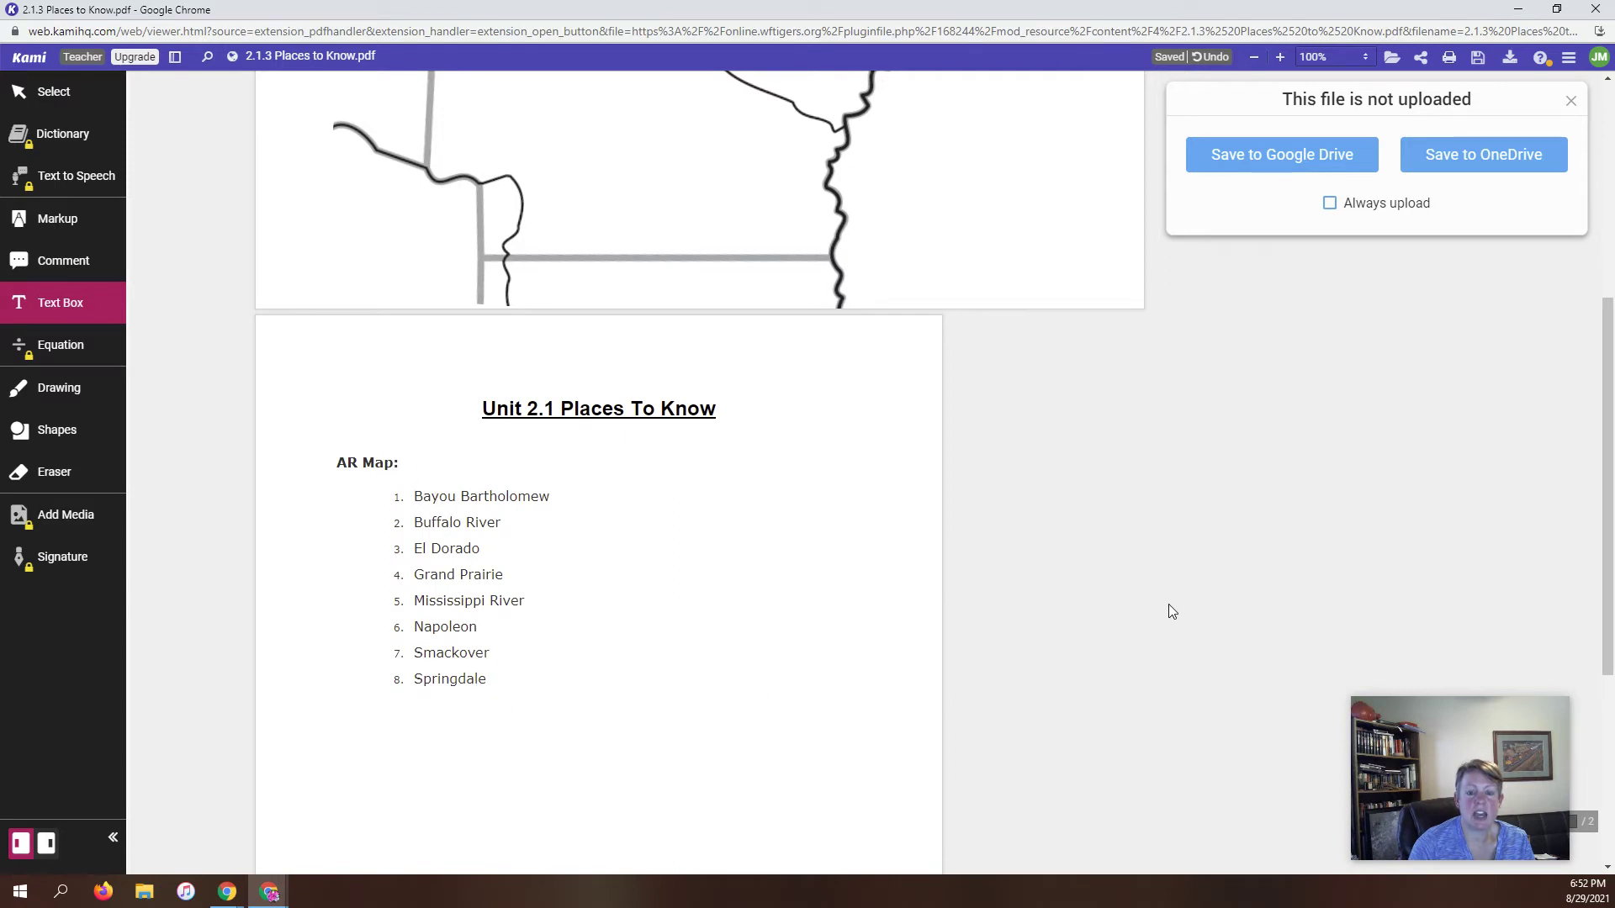
{"action": "scroll", "coordinate": [1169, 604], "scroll_direction": "up", "scroll_amount": 5}
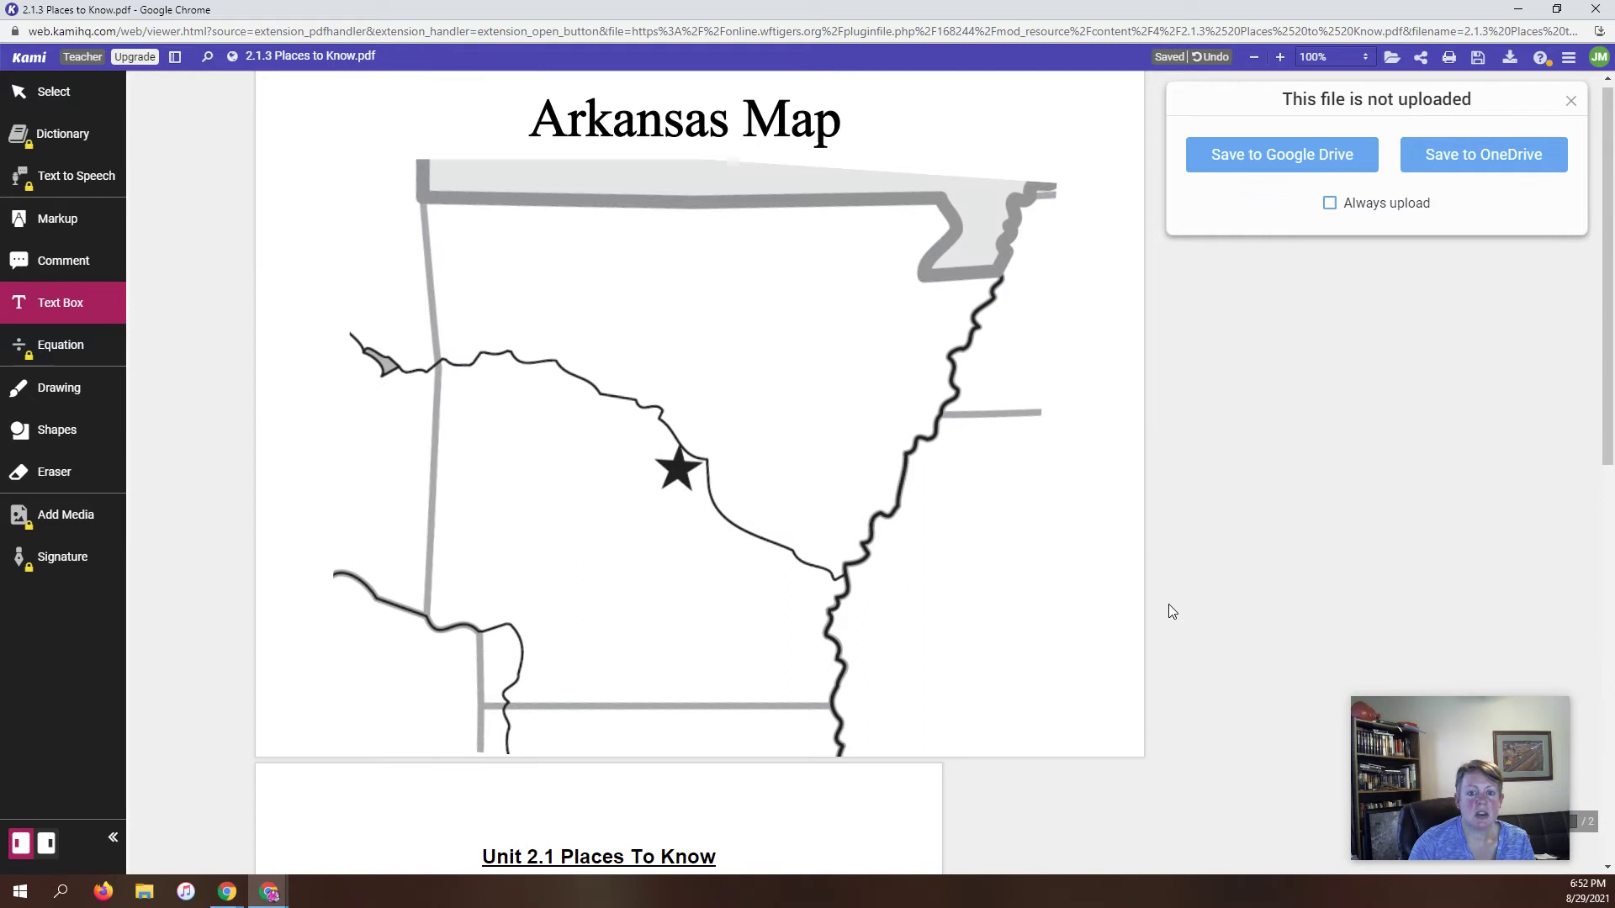
{"action": "scroll", "coordinate": [929, 522], "scroll_direction": "down", "scroll_amount": 3}
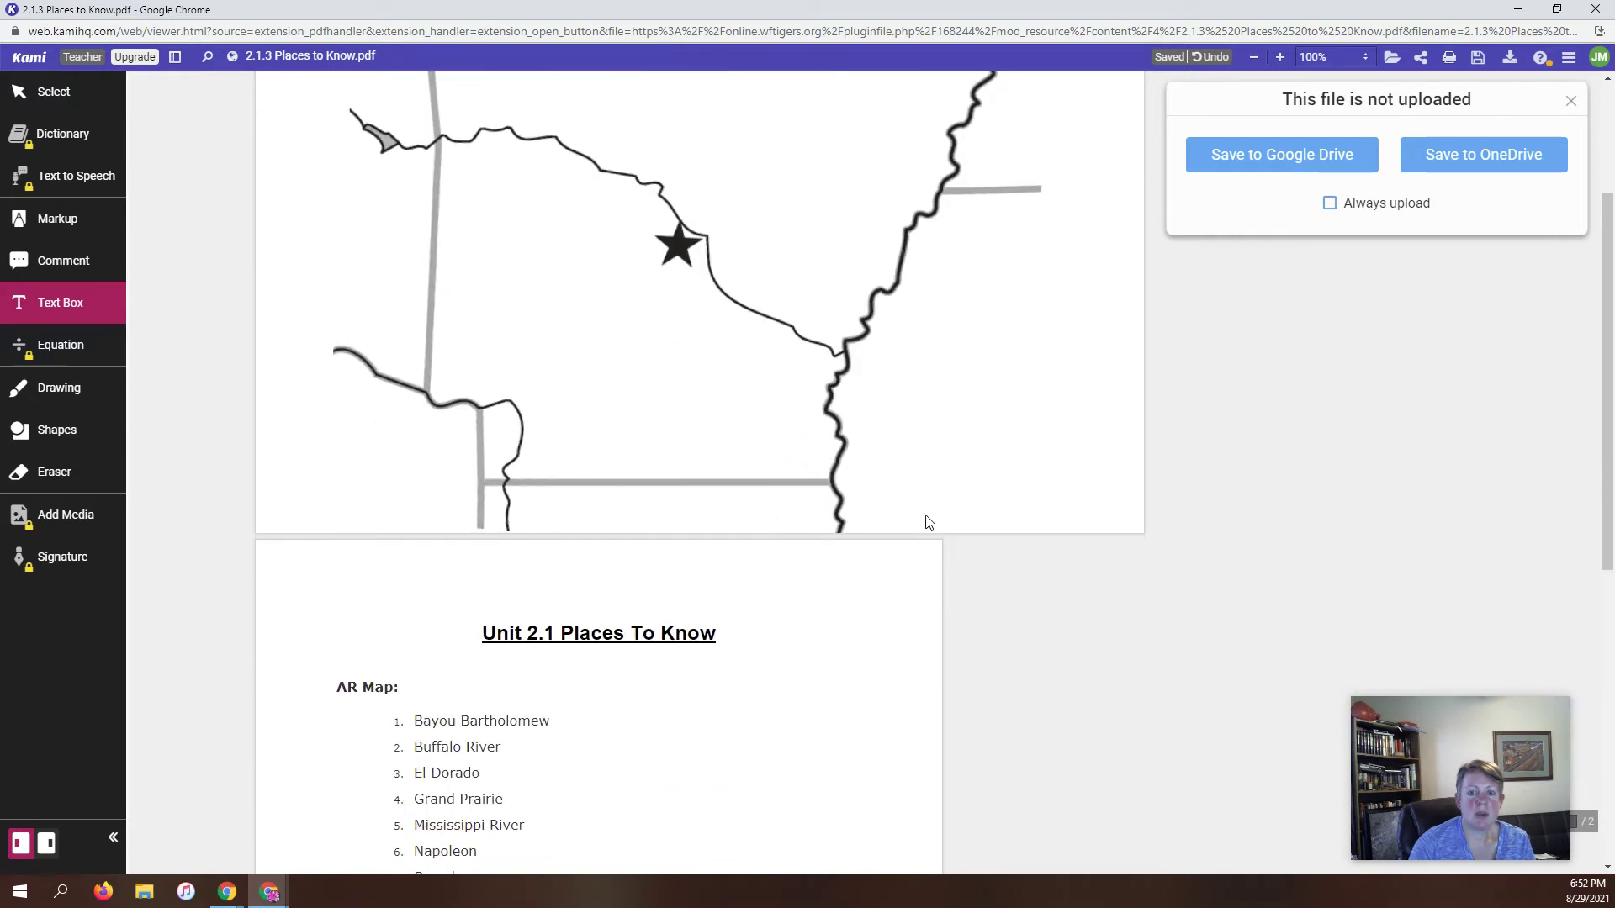
{"action": "scroll", "coordinate": [928, 523], "scroll_direction": "up", "scroll_amount": 3}
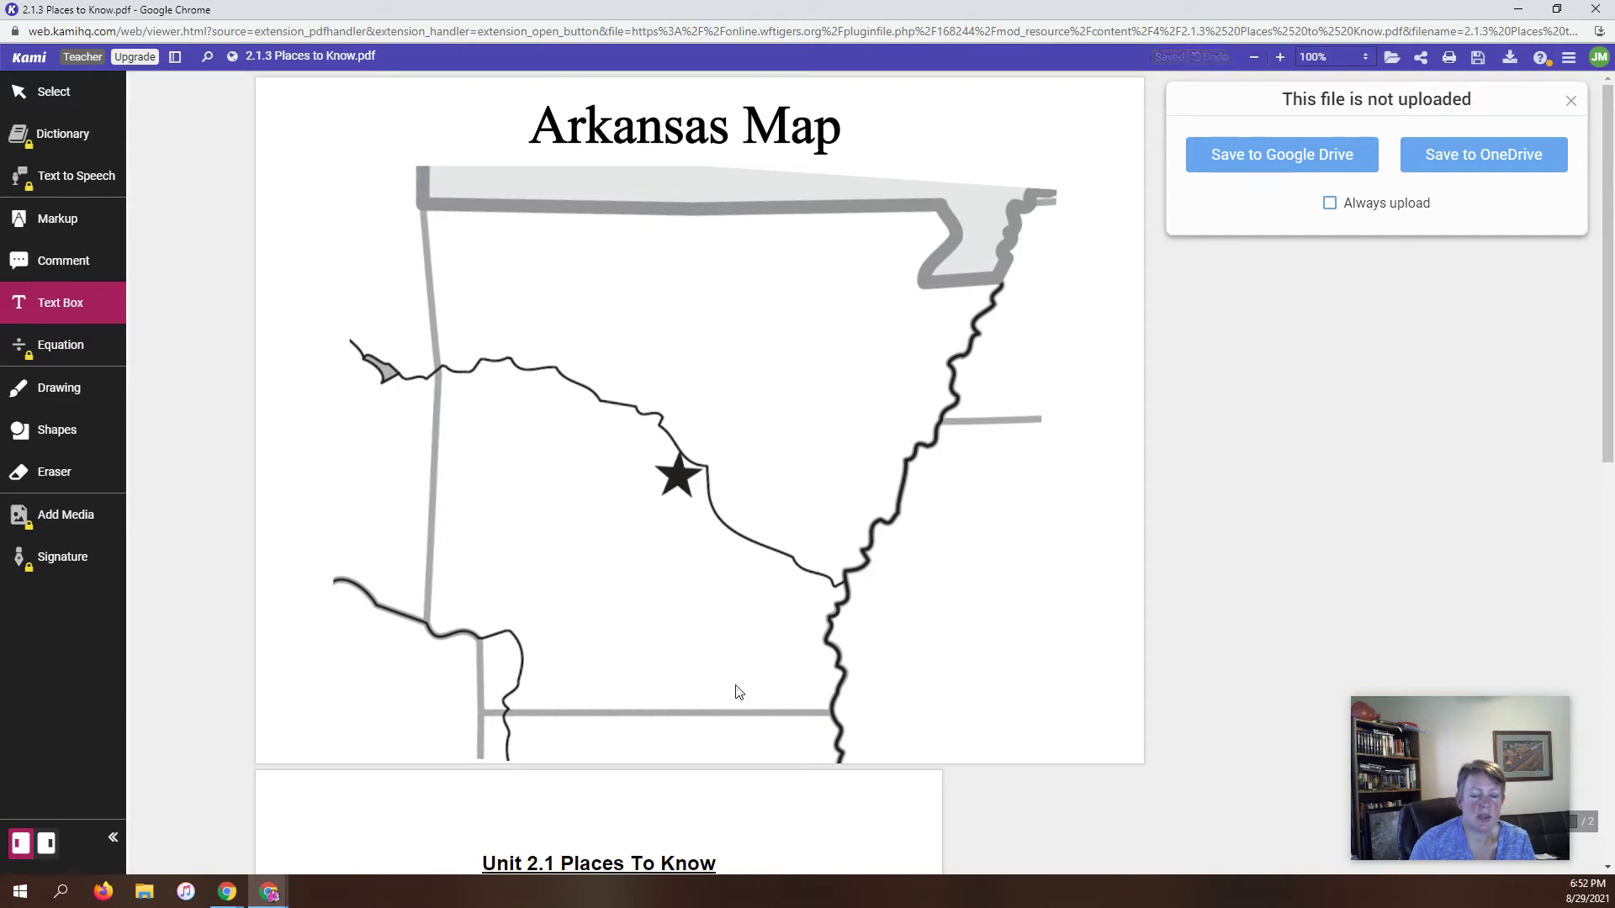
{"action": "left_click", "coordinate": [1516, 9]}
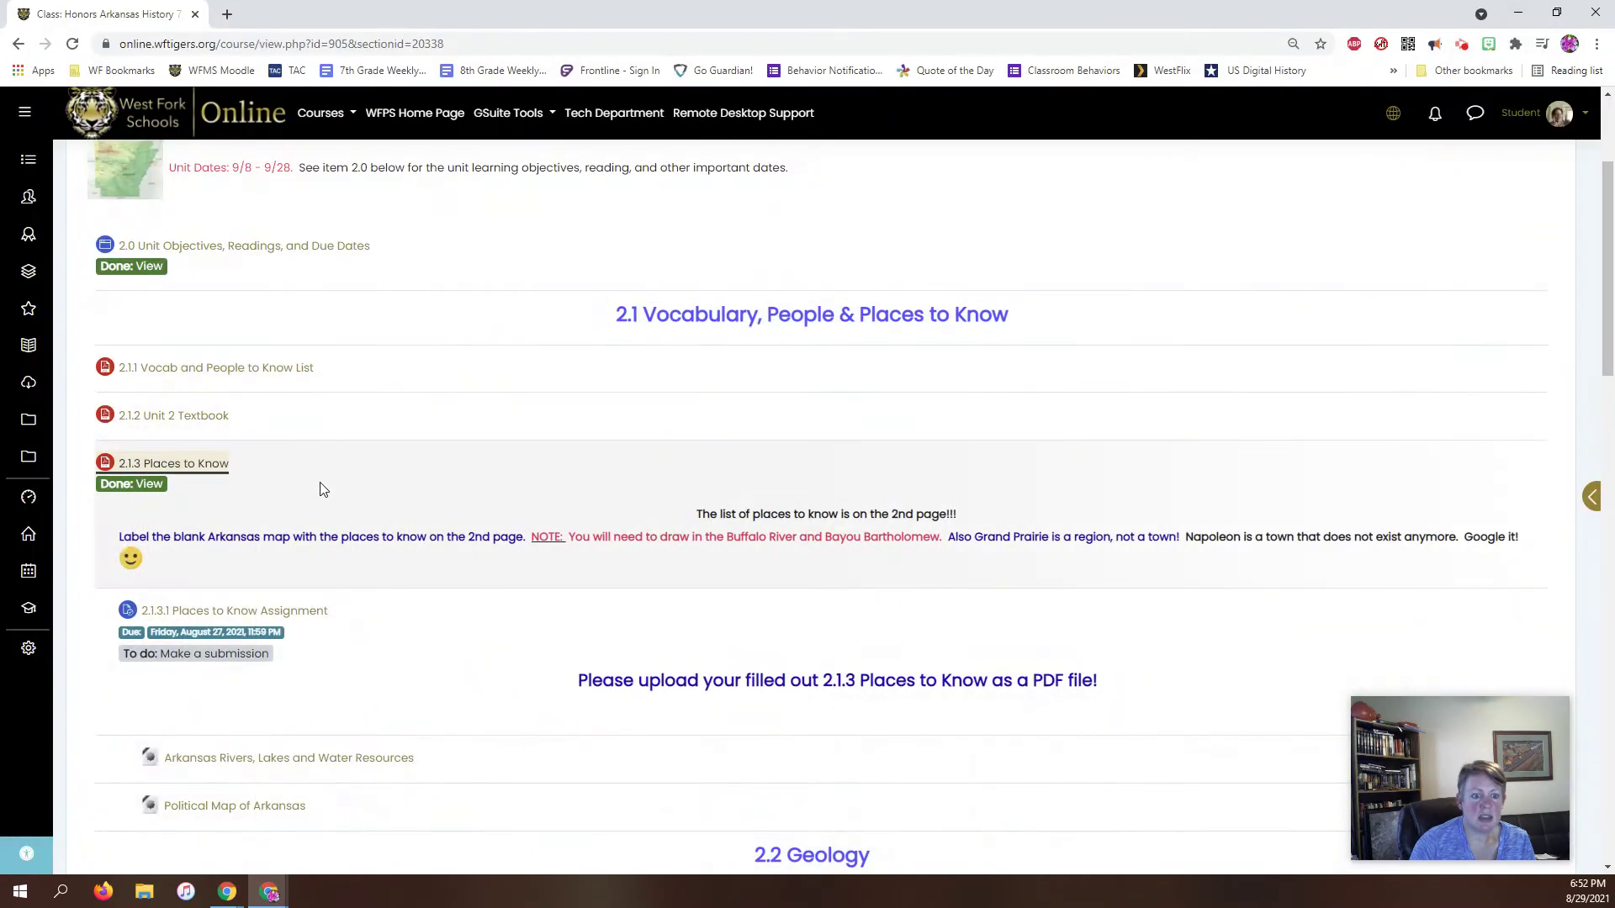
{"action": "scroll", "coordinate": [360, 621], "scroll_direction": "down", "scroll_amount": 3}
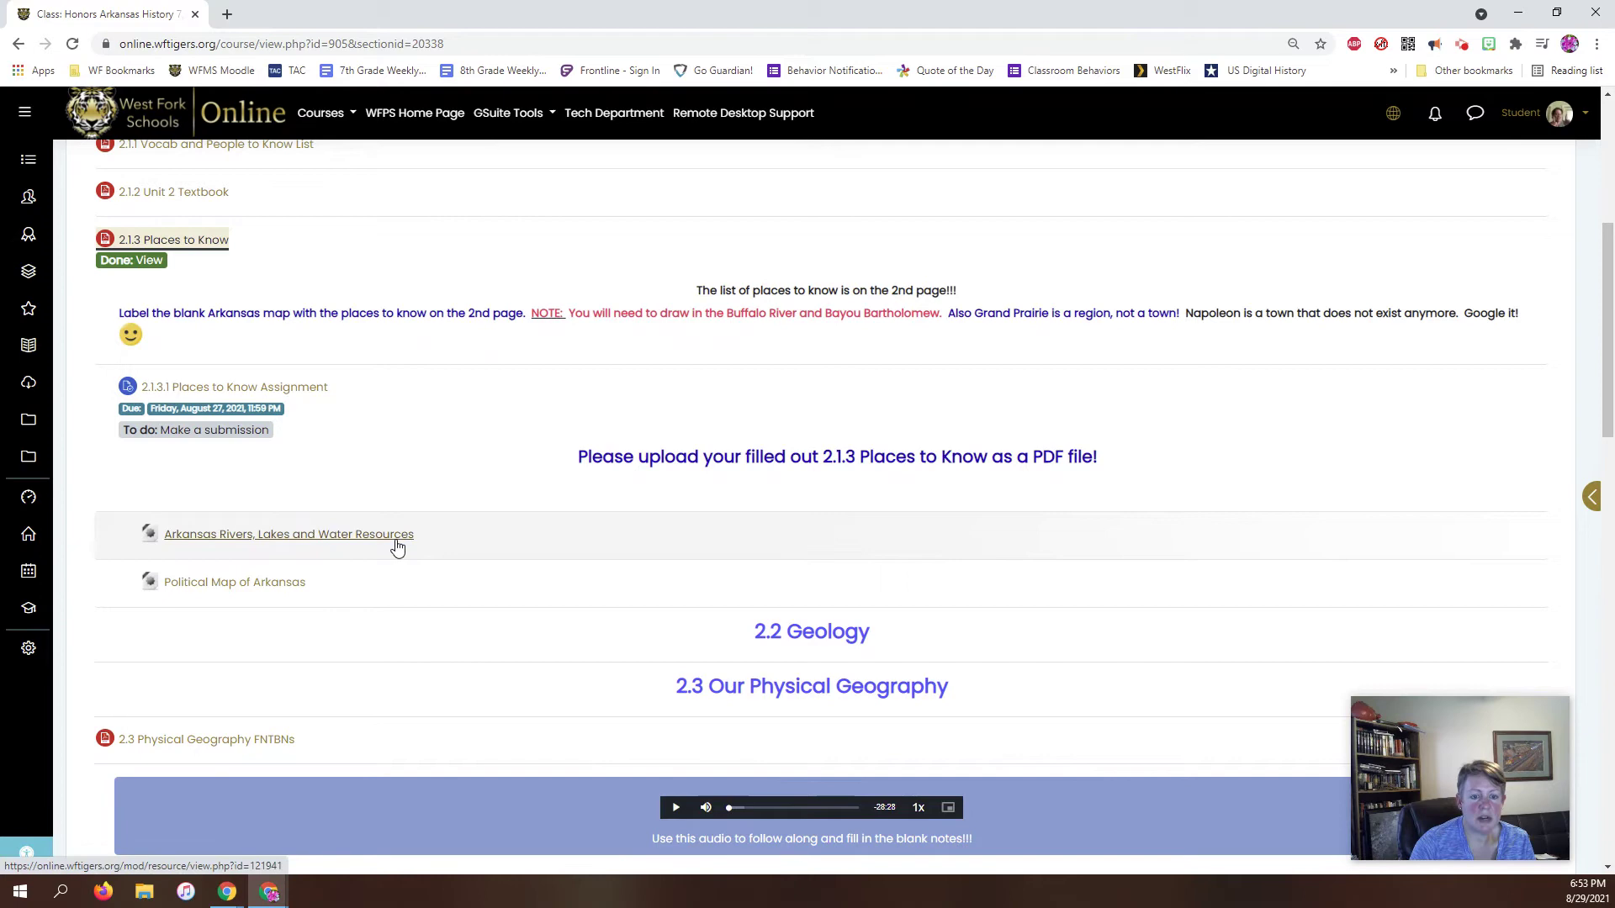
{"action": "left_click", "coordinate": [325, 544]}
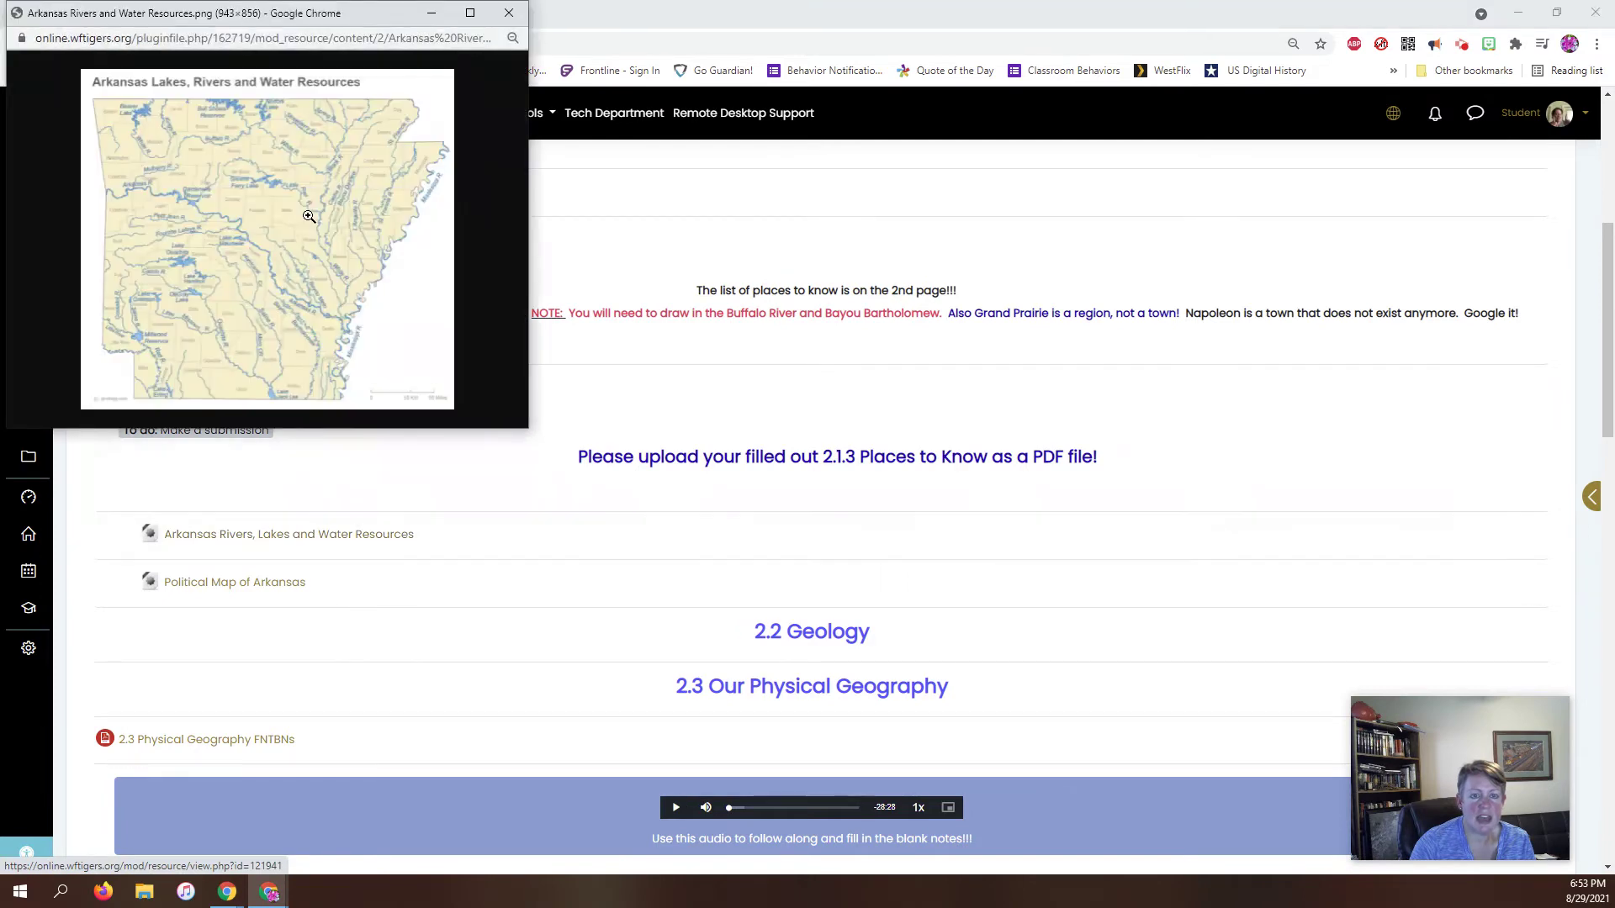
{"action": "left_click", "coordinate": [470, 12]}
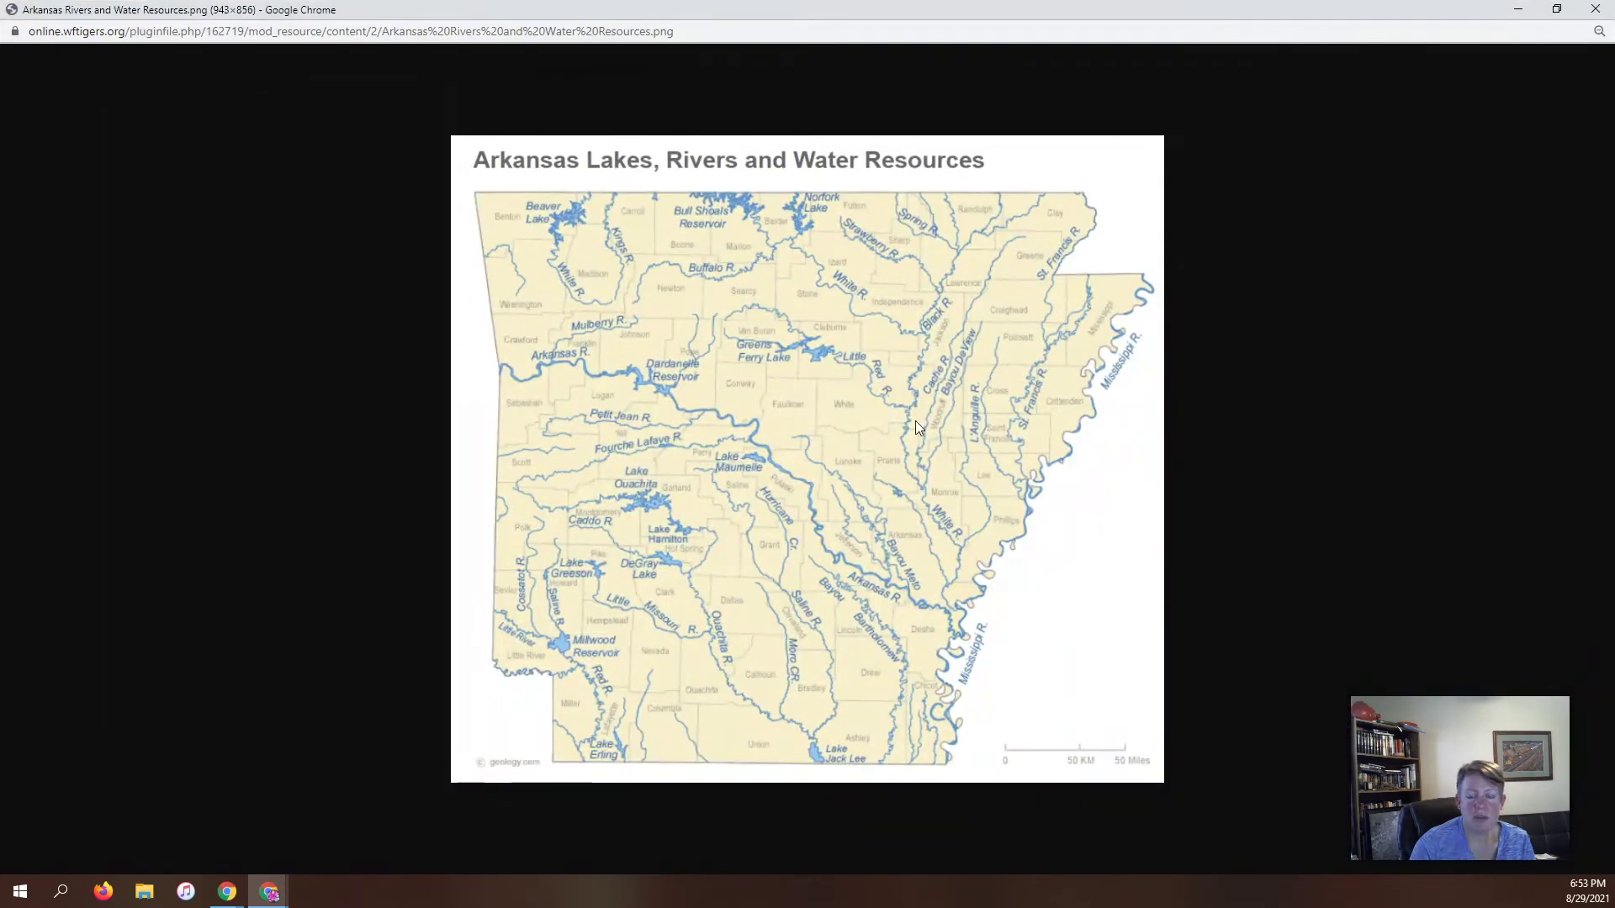
{"action": "scroll", "coordinate": [882, 407], "scroll_direction": "up", "scroll_amount": 2}
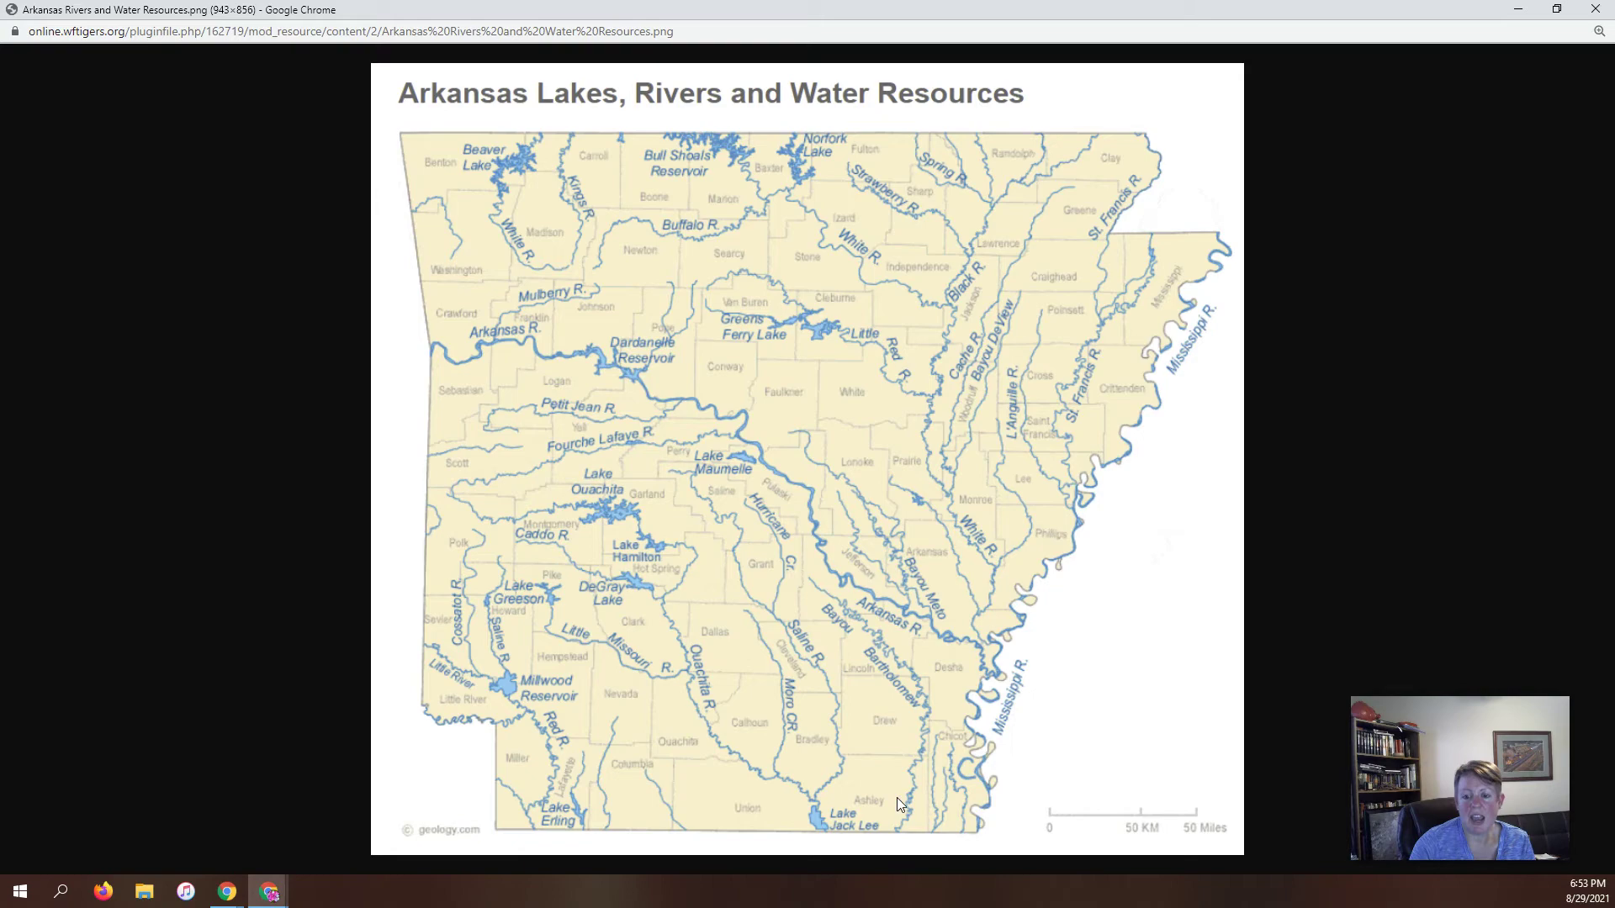
{"action": "left_click", "coordinate": [1518, 10]}
{"action": "mouse_move", "coordinate": [269, 890]}
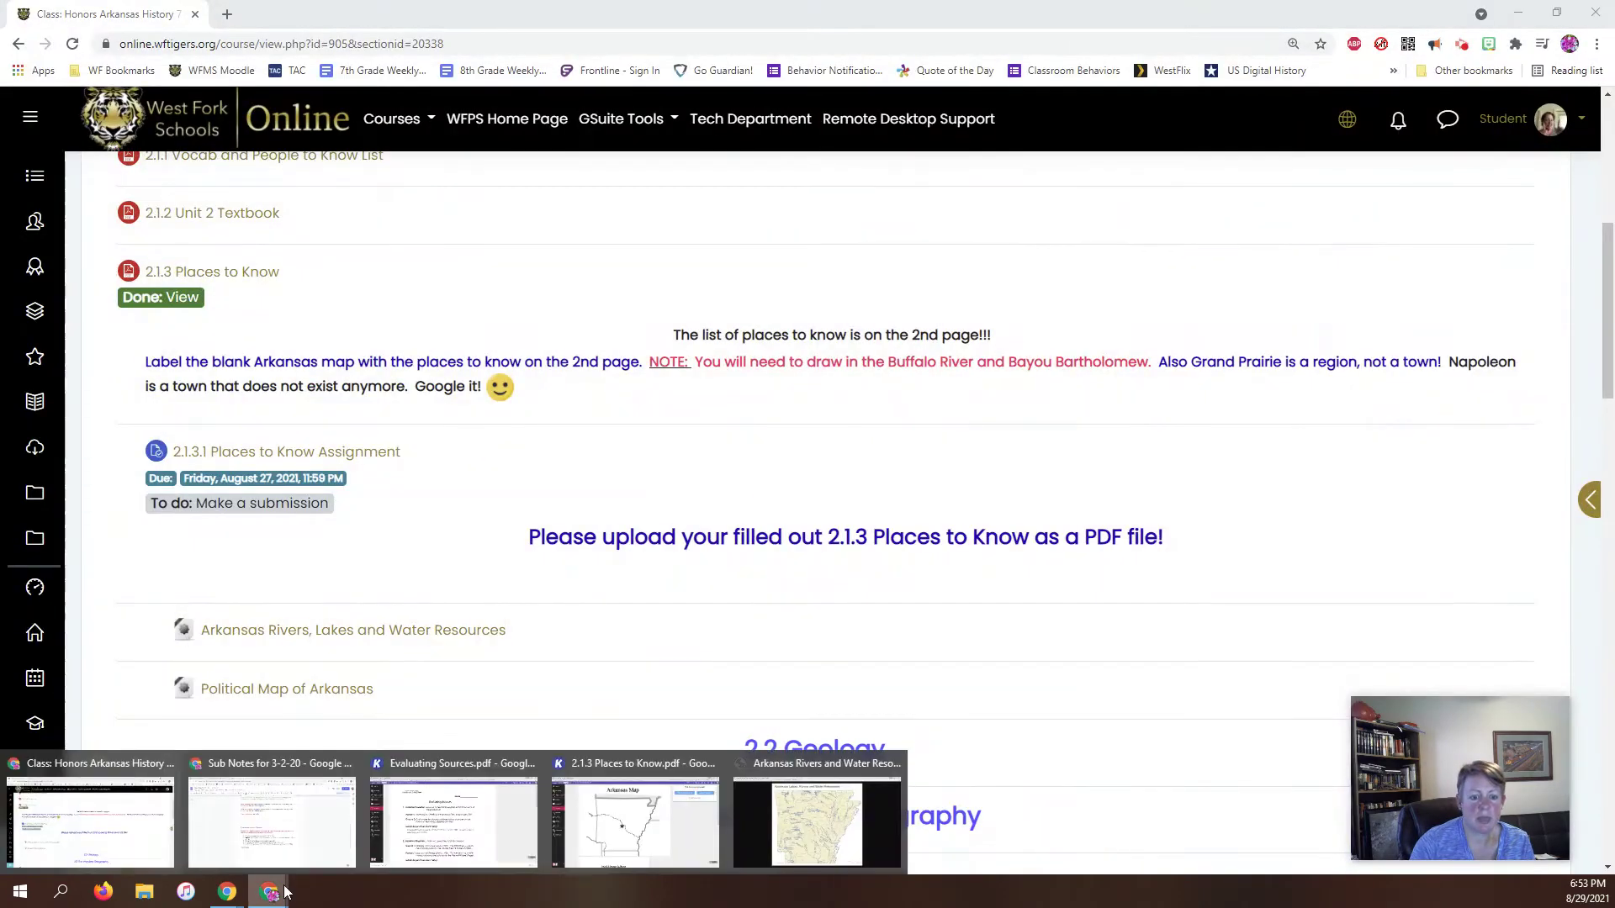
{"action": "left_click", "coordinate": [654, 842]}
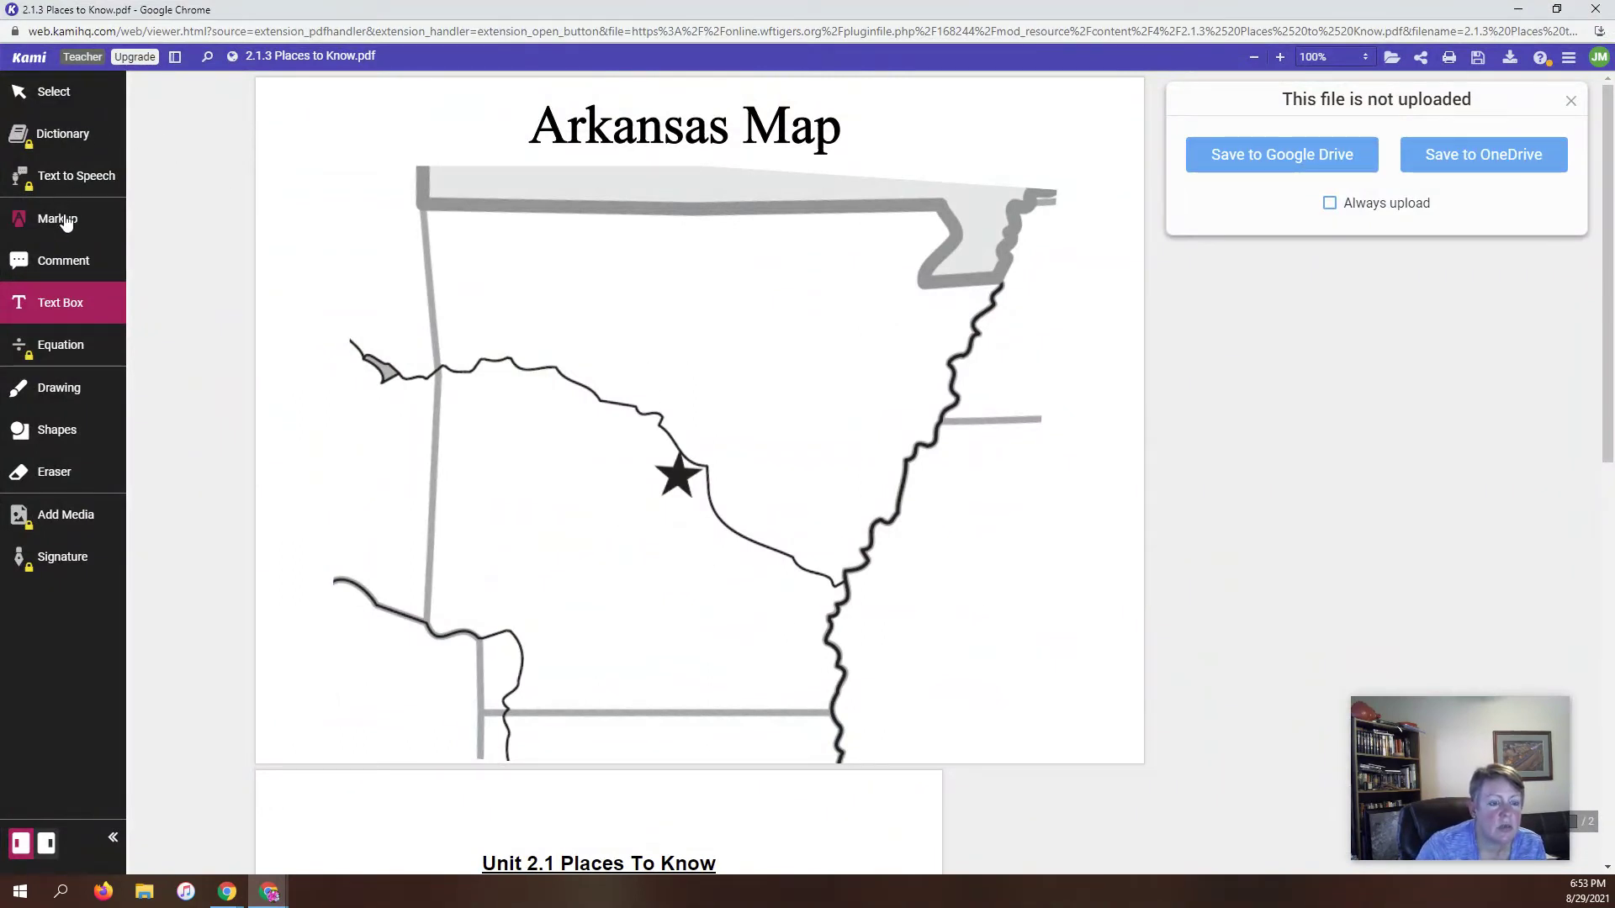
Step: Freehand-draw a thickness-1 blue wavy river from south of the star to the southern border
{"action": "left_click", "coordinate": [57, 389]}
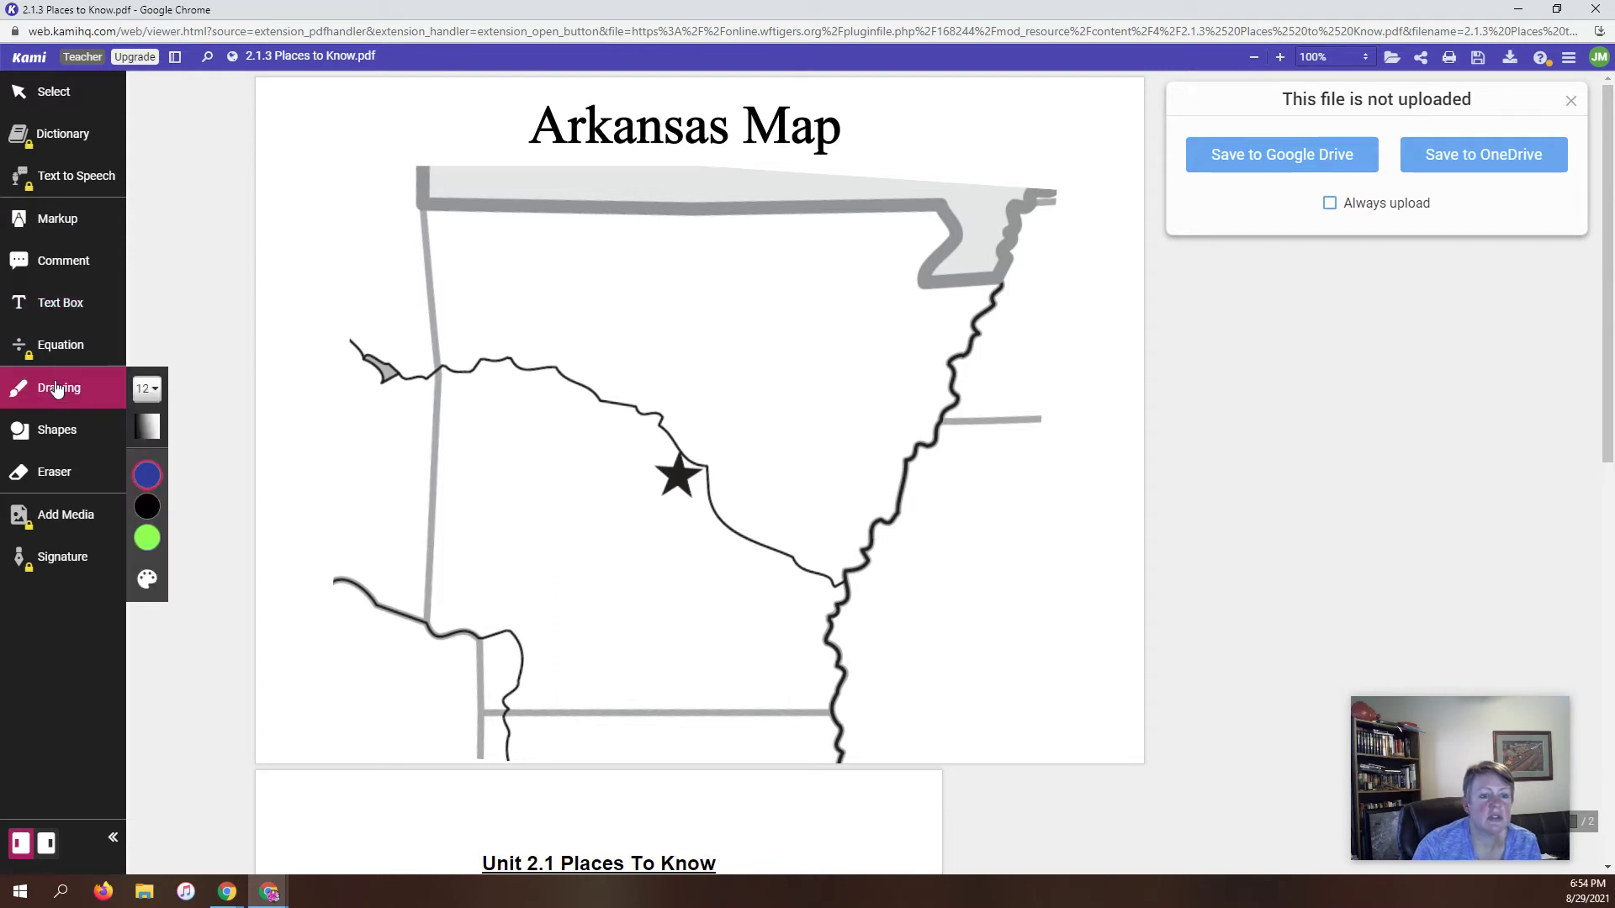
{"action": "left_click", "coordinate": [147, 476]}
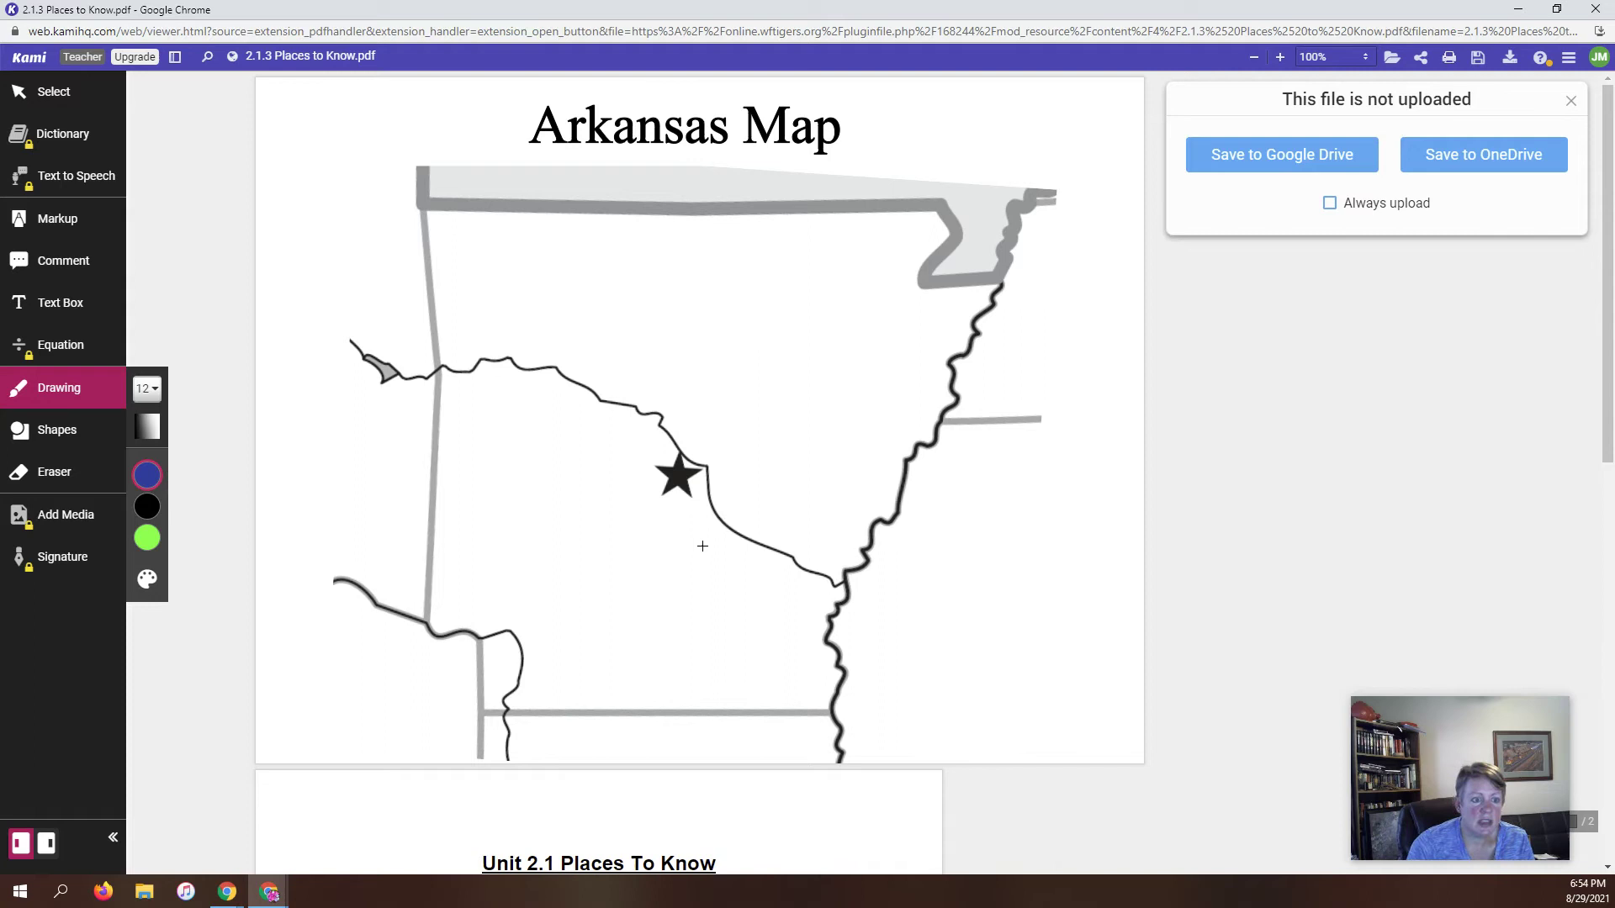
{"action": "left_click", "coordinate": [146, 389]}
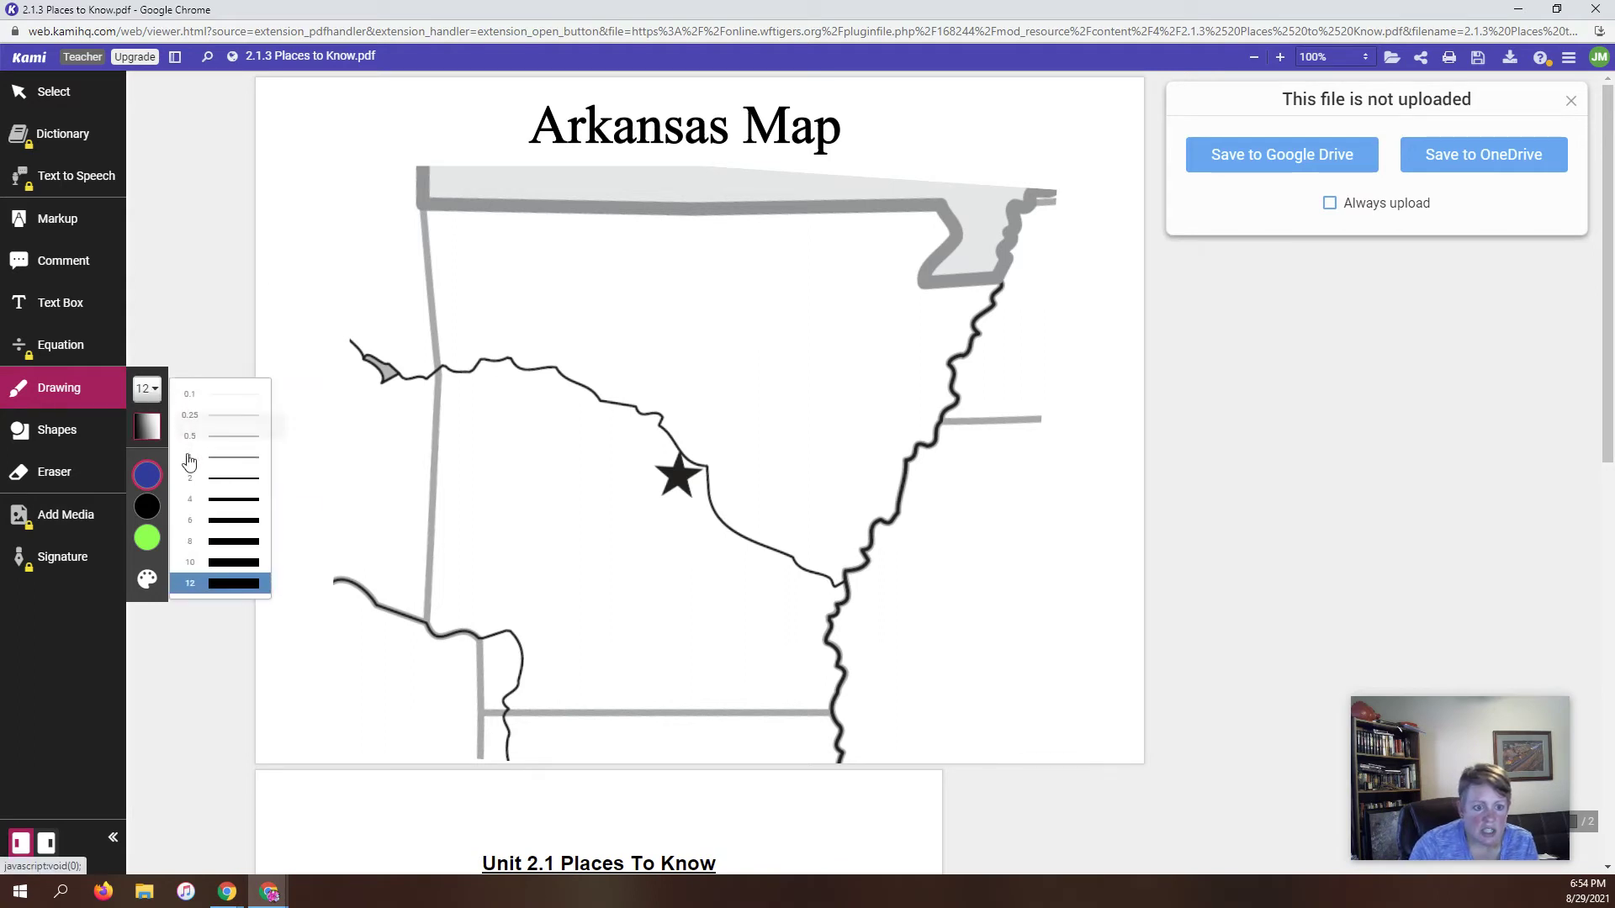
{"action": "left_click", "coordinate": [229, 541]}
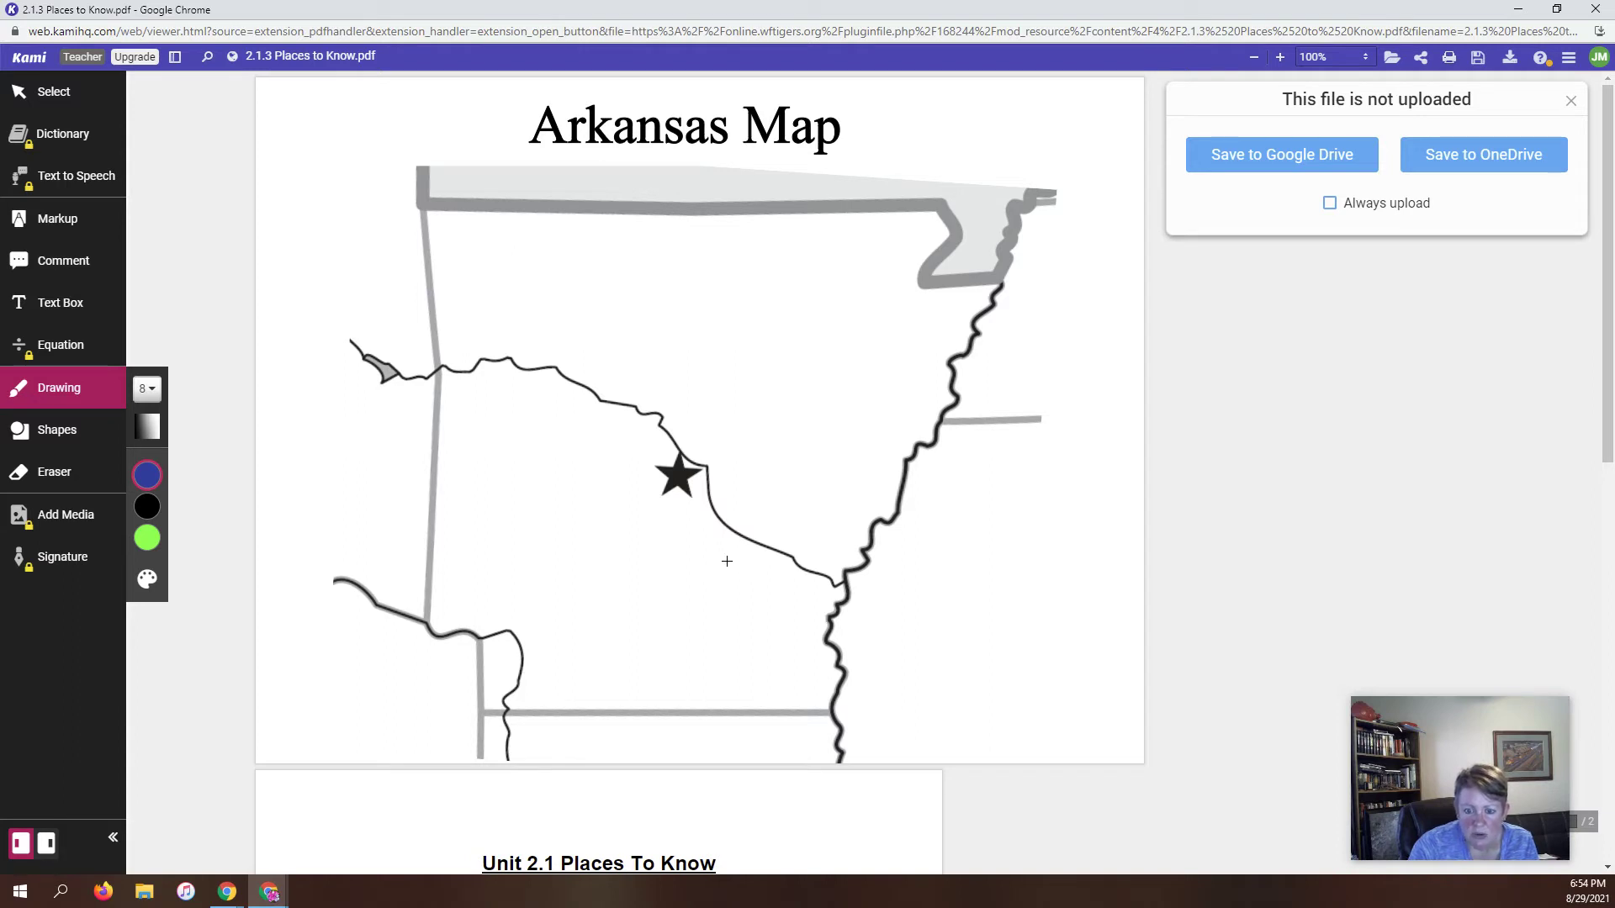
{"action": "mouse_move", "coordinate": [727, 561]}
{"action": "left_mouse_down"}
{"action": "mouse_move", "coordinate": [720, 585]}
{"action": "mouse_move", "coordinate": [745, 591]}
{"action": "left_mouse_up"}
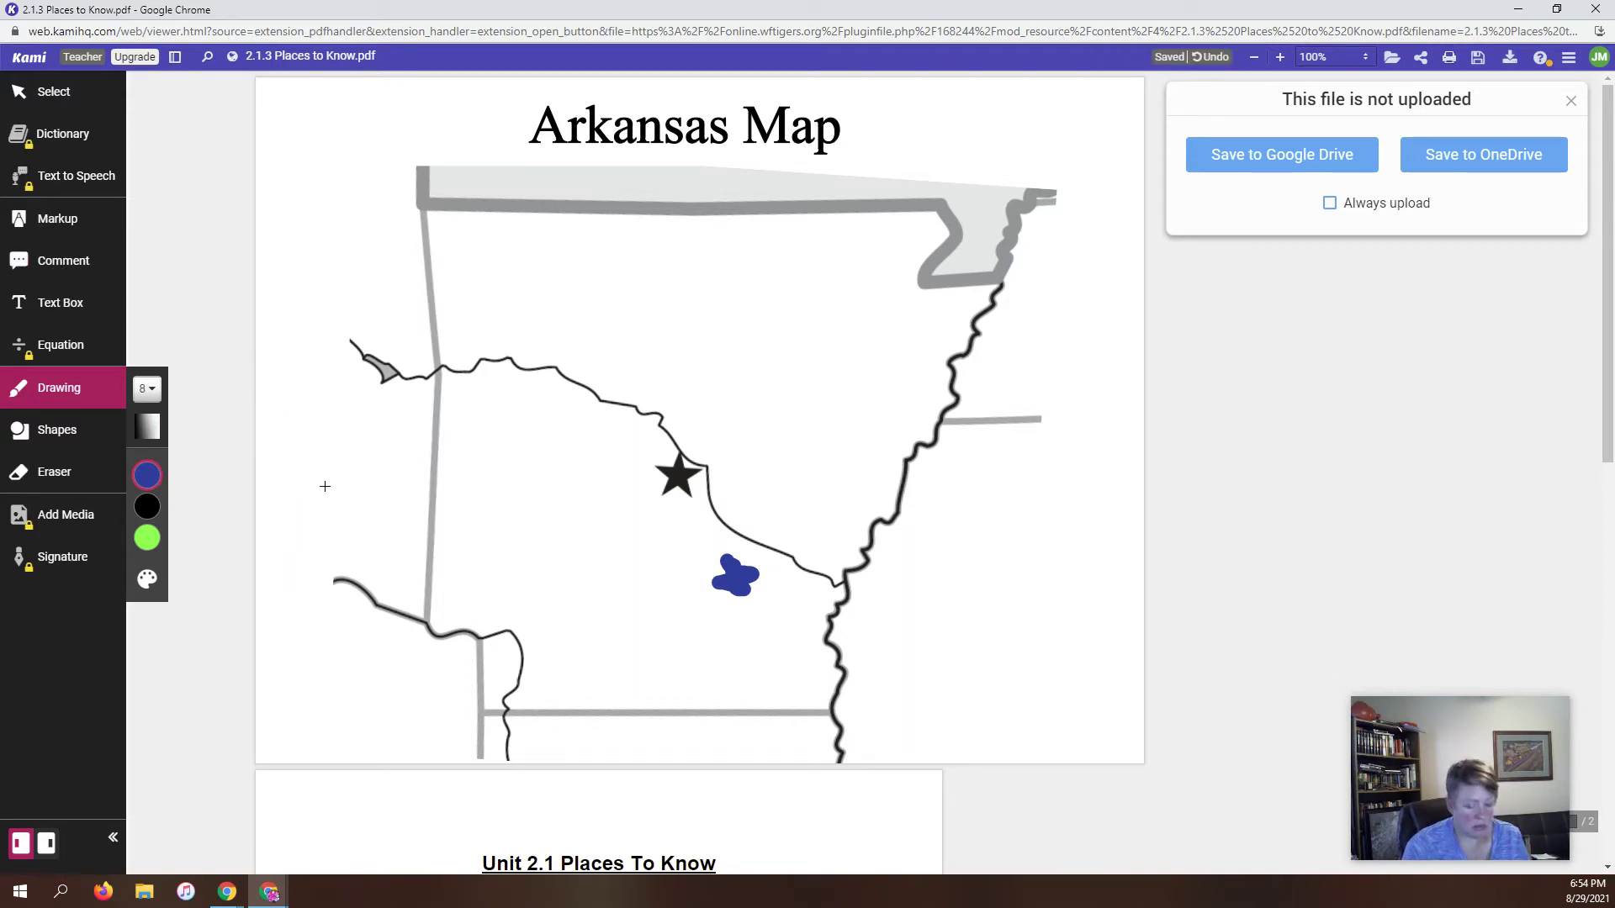
{"action": "key", "text": "ctrl+z"}
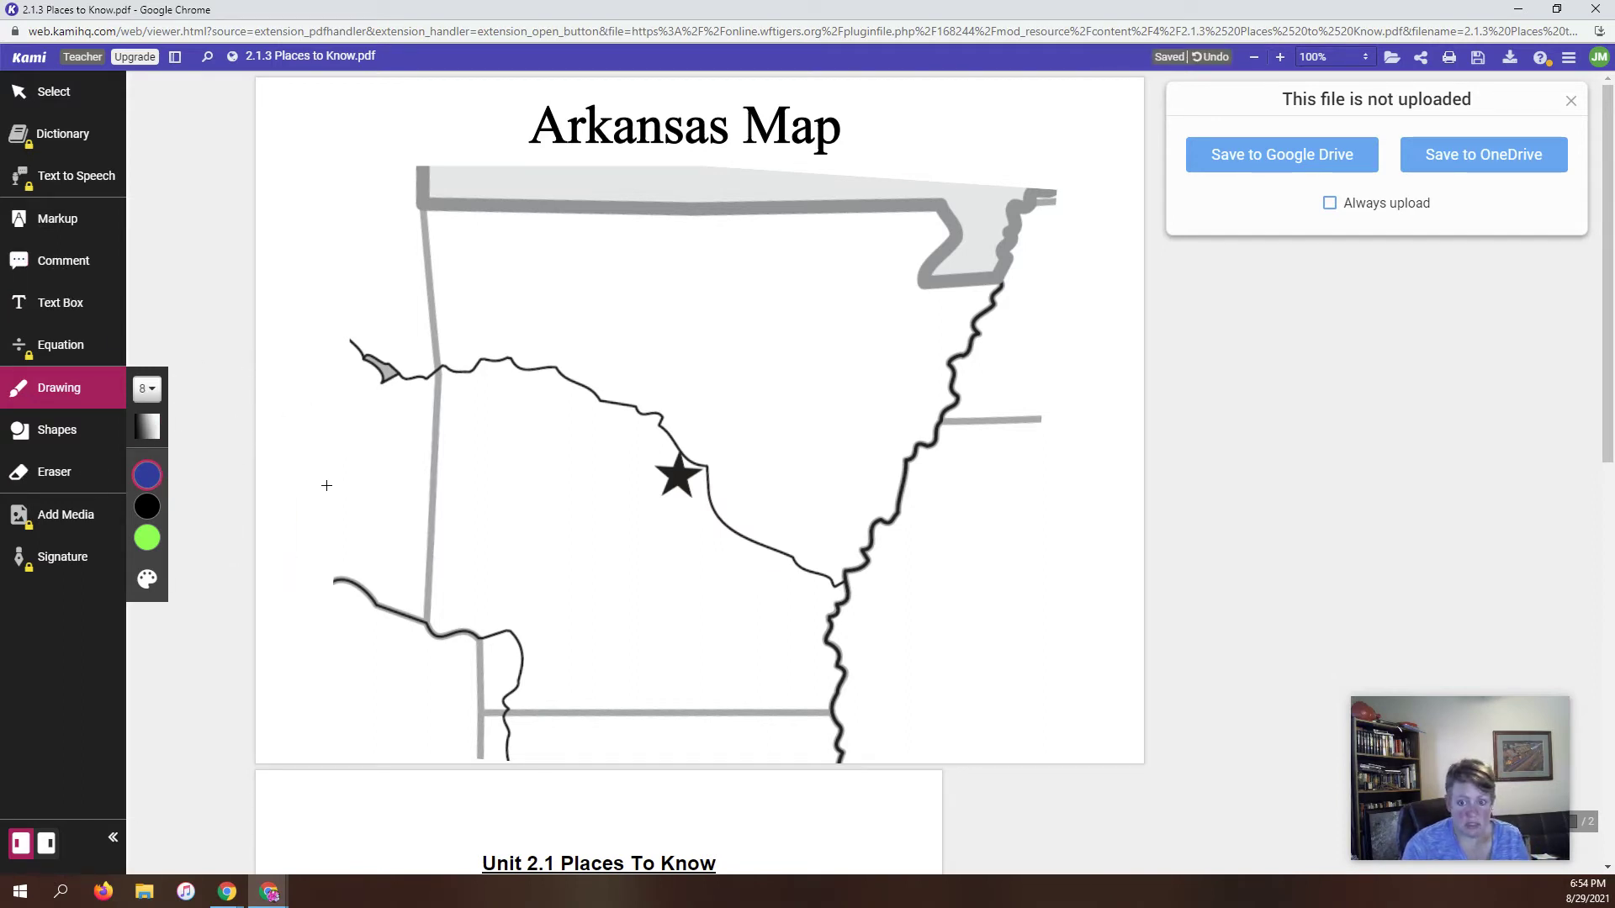
{"action": "left_click", "coordinate": [150, 391]}
{"action": "left_click", "coordinate": [219, 408]}
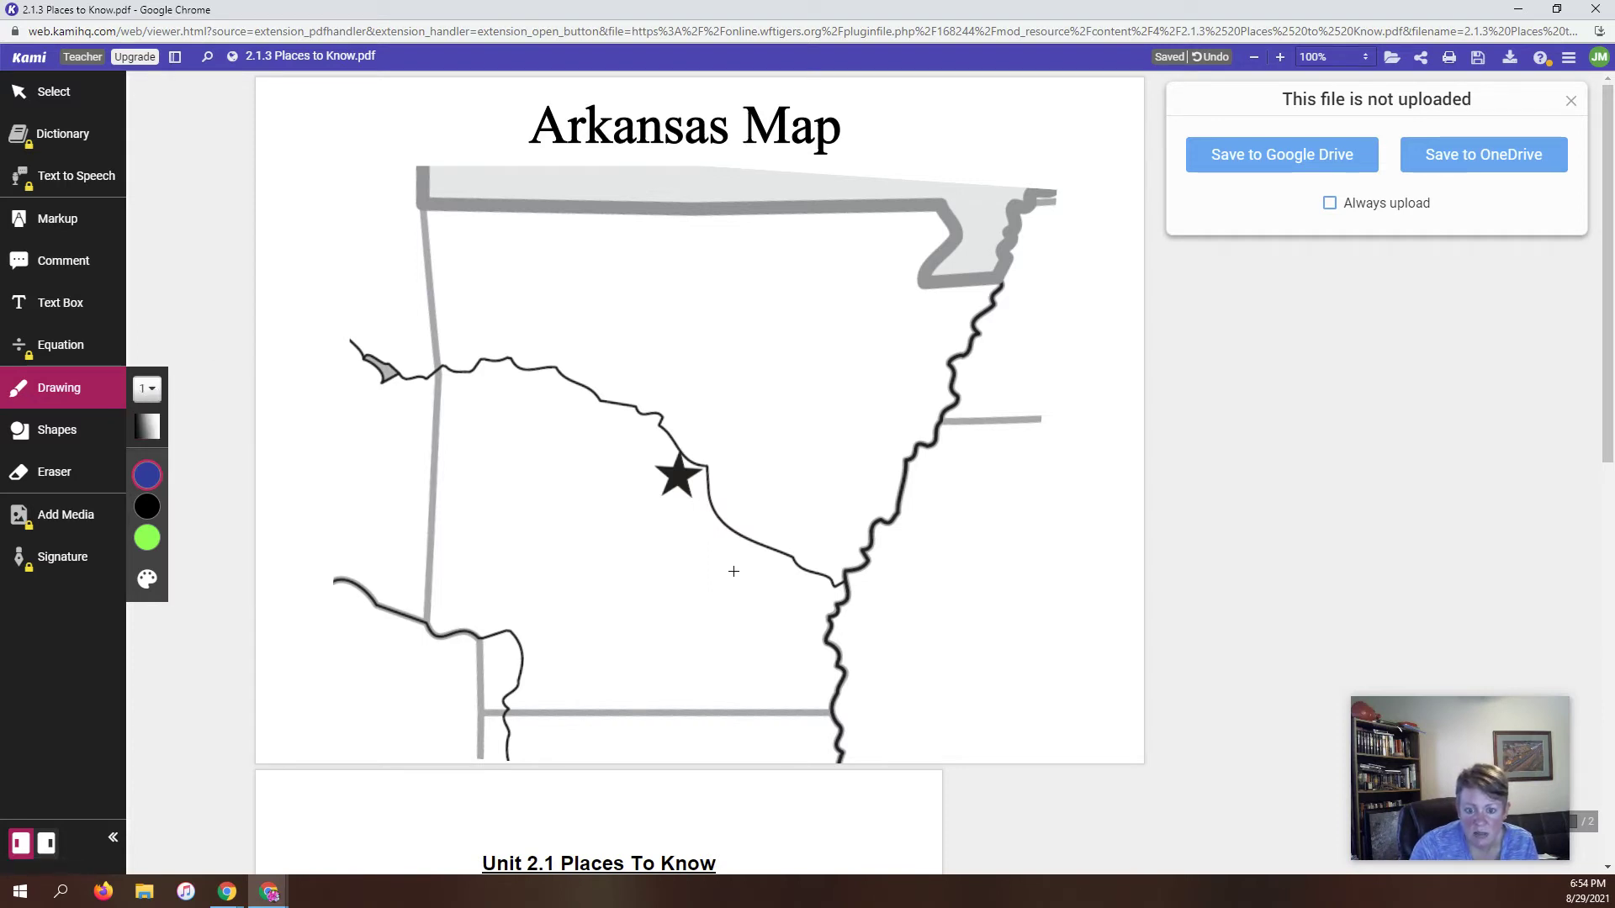
{"action": "left_click_drag", "start_coordinate": [745, 582], "coordinate": [767, 631]}
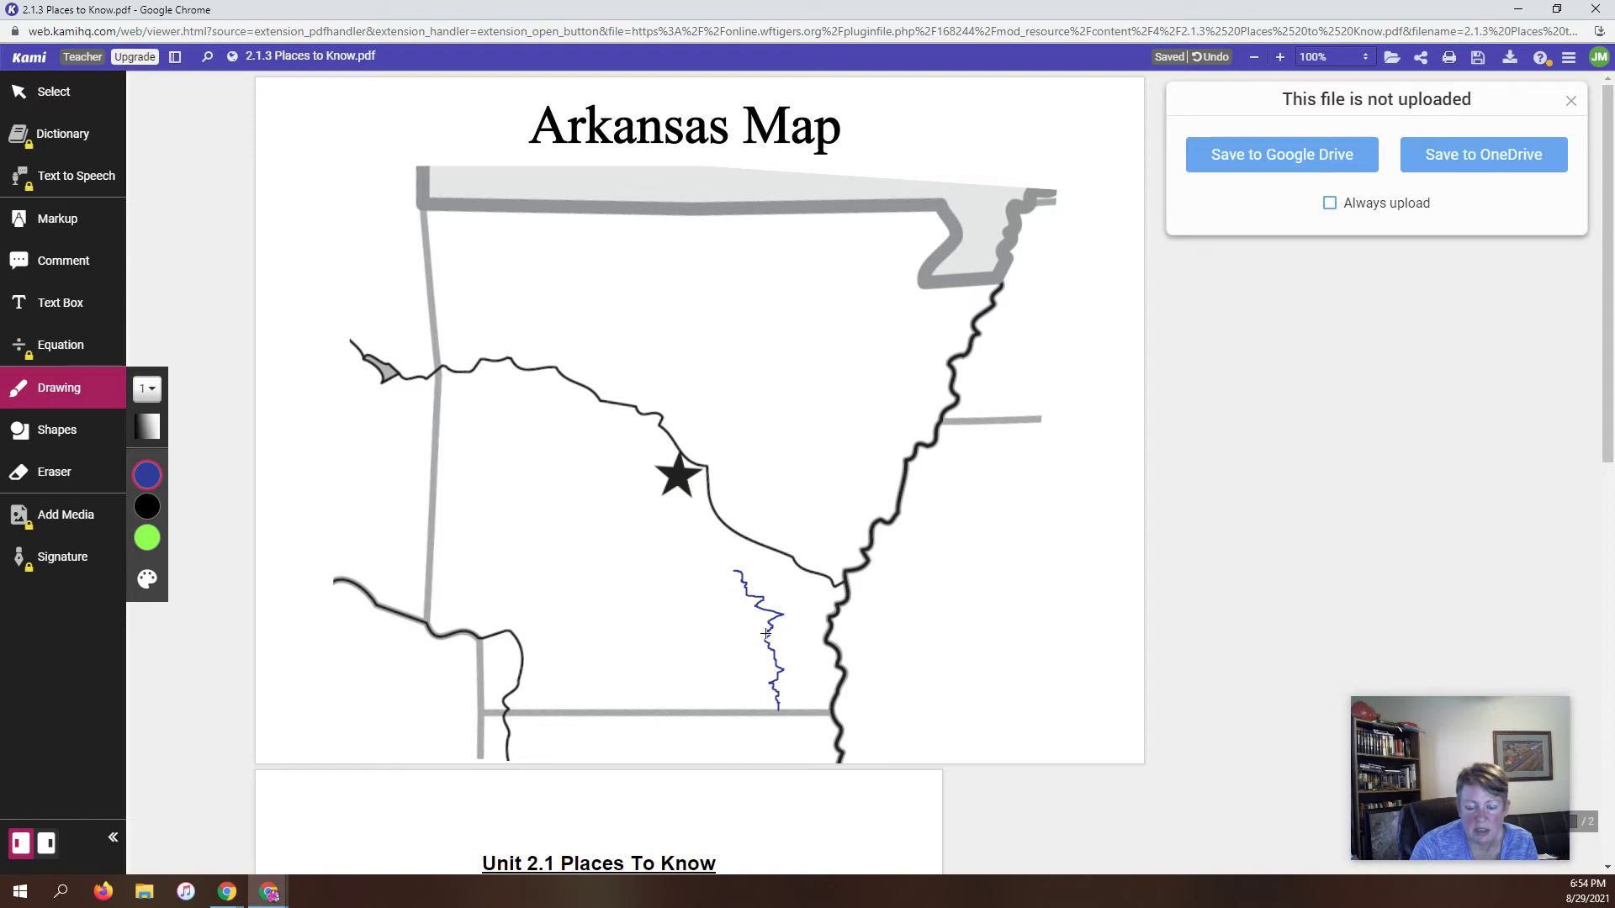
Step: Add a black "1." text label at the northern end of the blue river
{"action": "scroll", "coordinate": [644, 604], "scroll_direction": "down", "scroll_amount": 3}
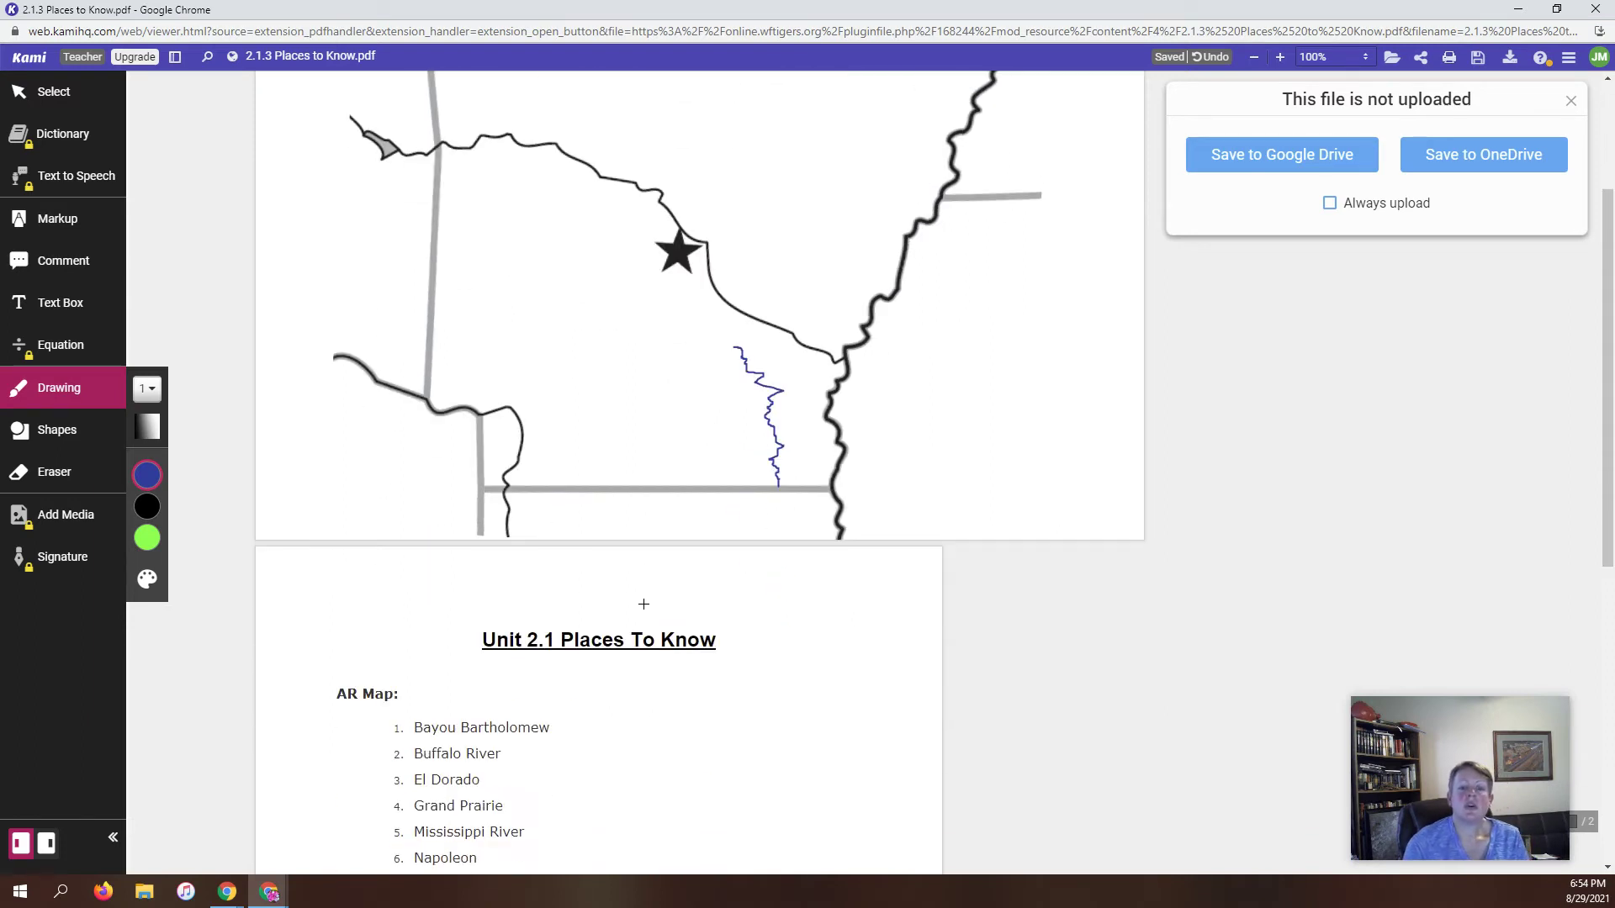
{"action": "left_click", "coordinate": [63, 305]}
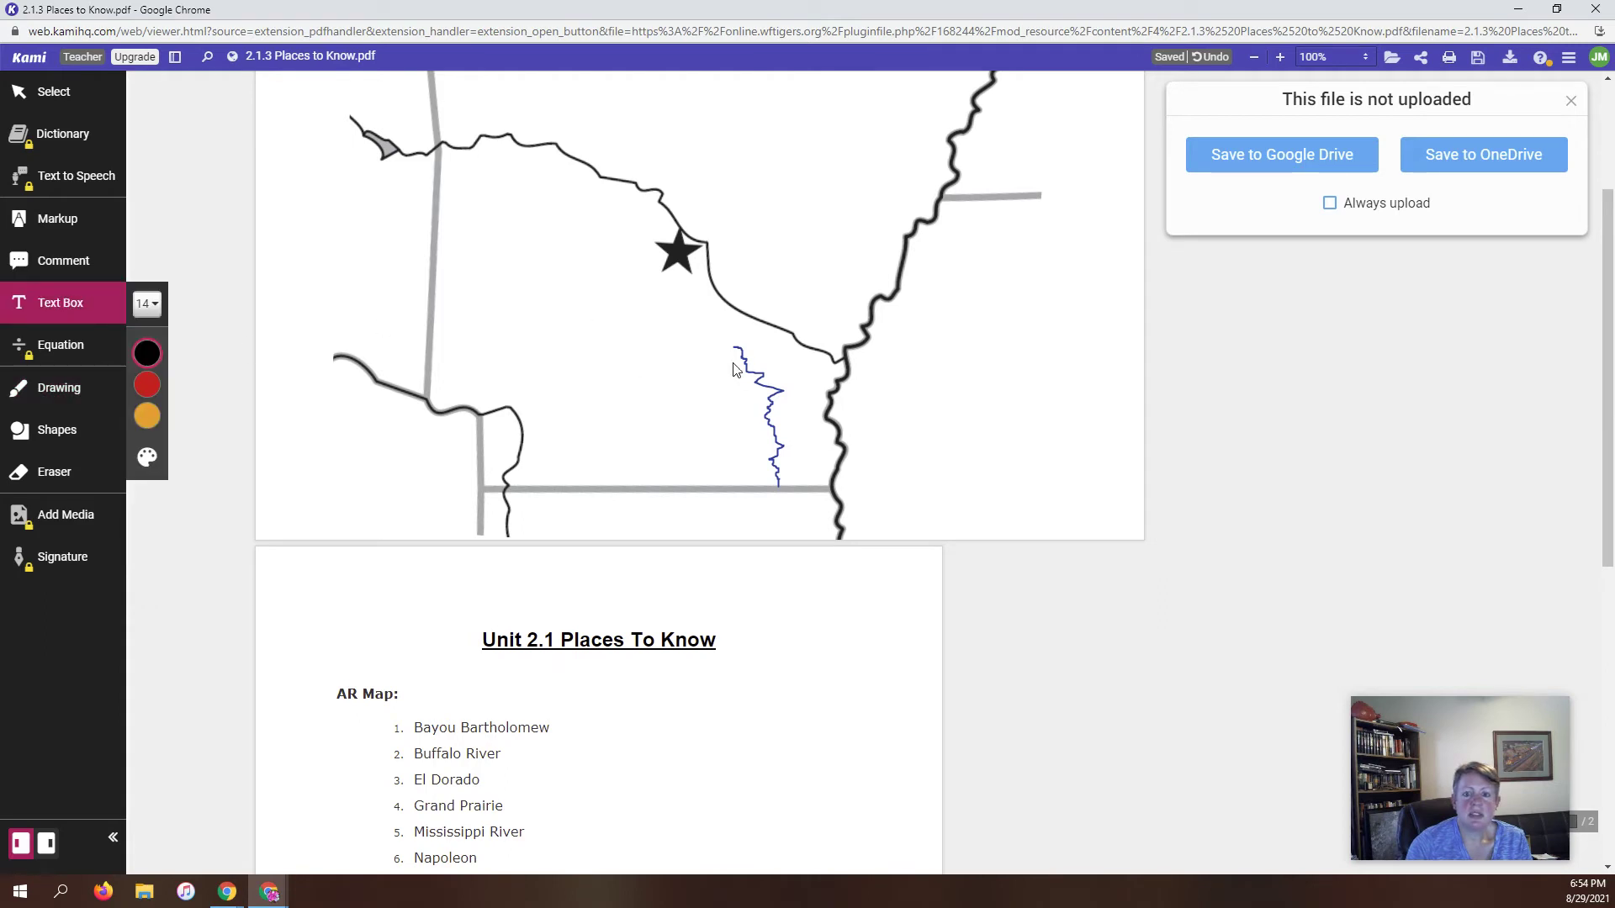
{"action": "mouse_move", "coordinate": [160, 415]}
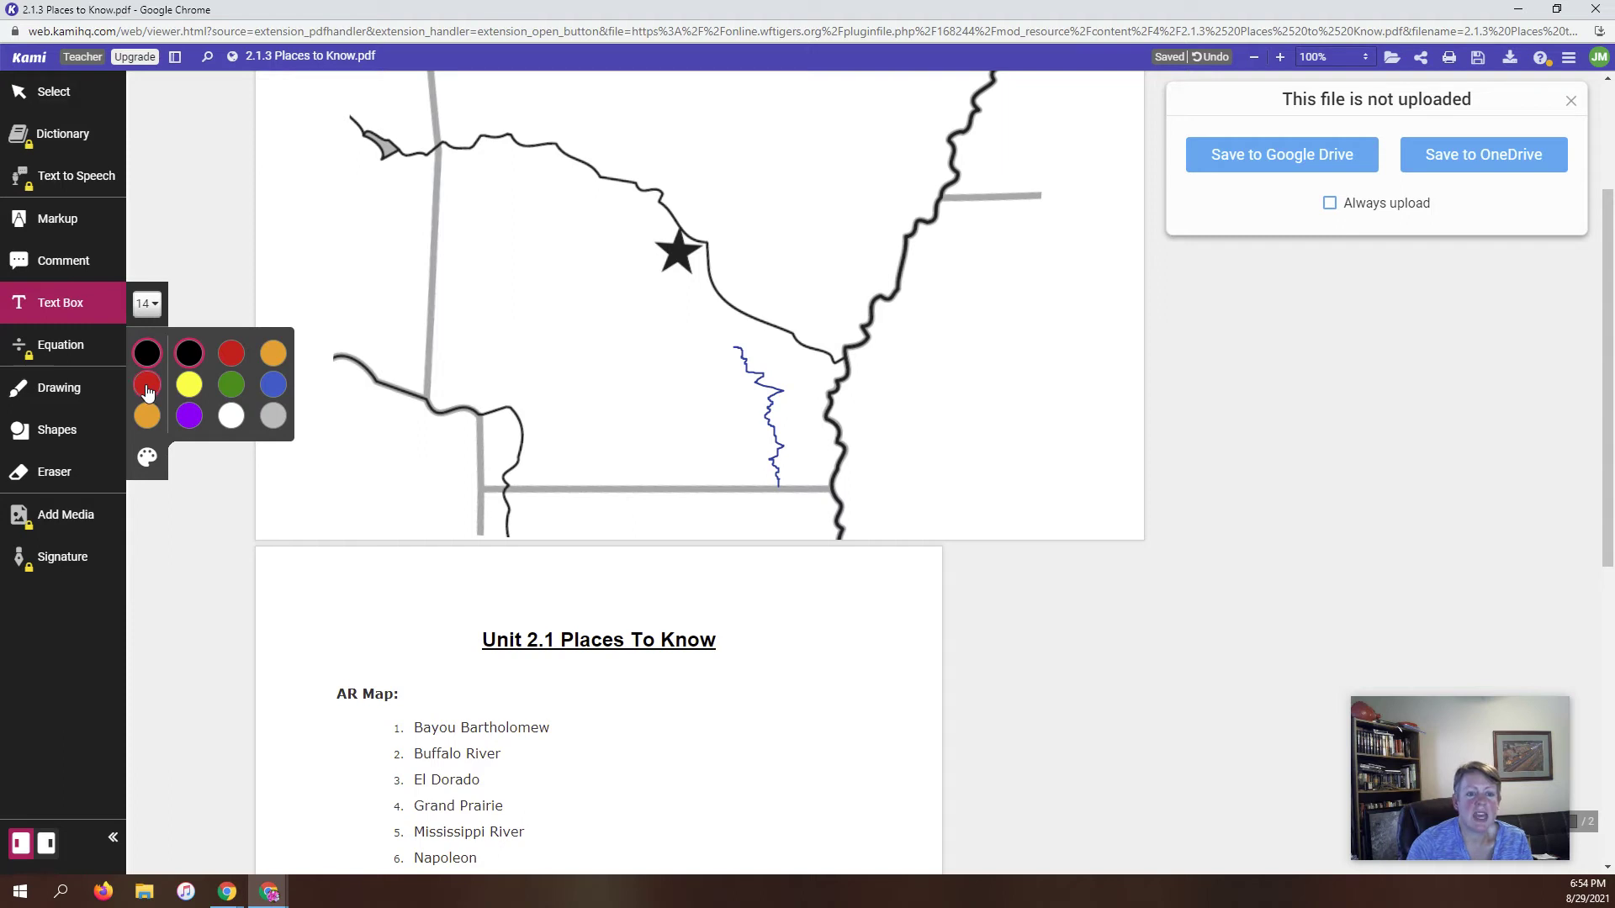
{"action": "left_click", "coordinate": [148, 389]}
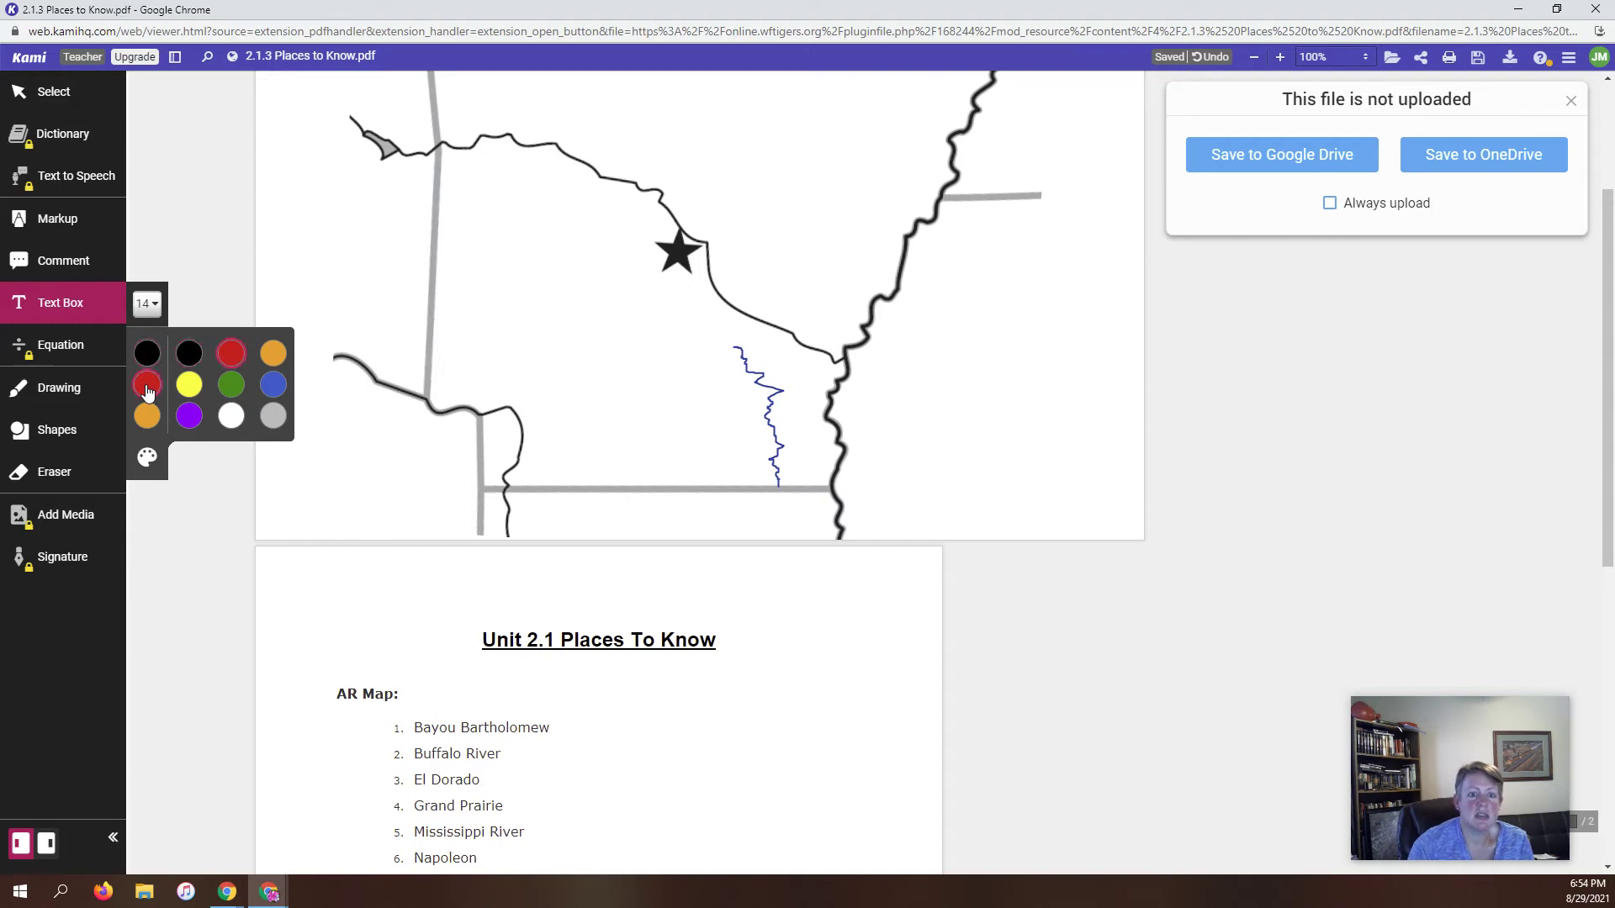
{"action": "left_click", "coordinate": [731, 354]}
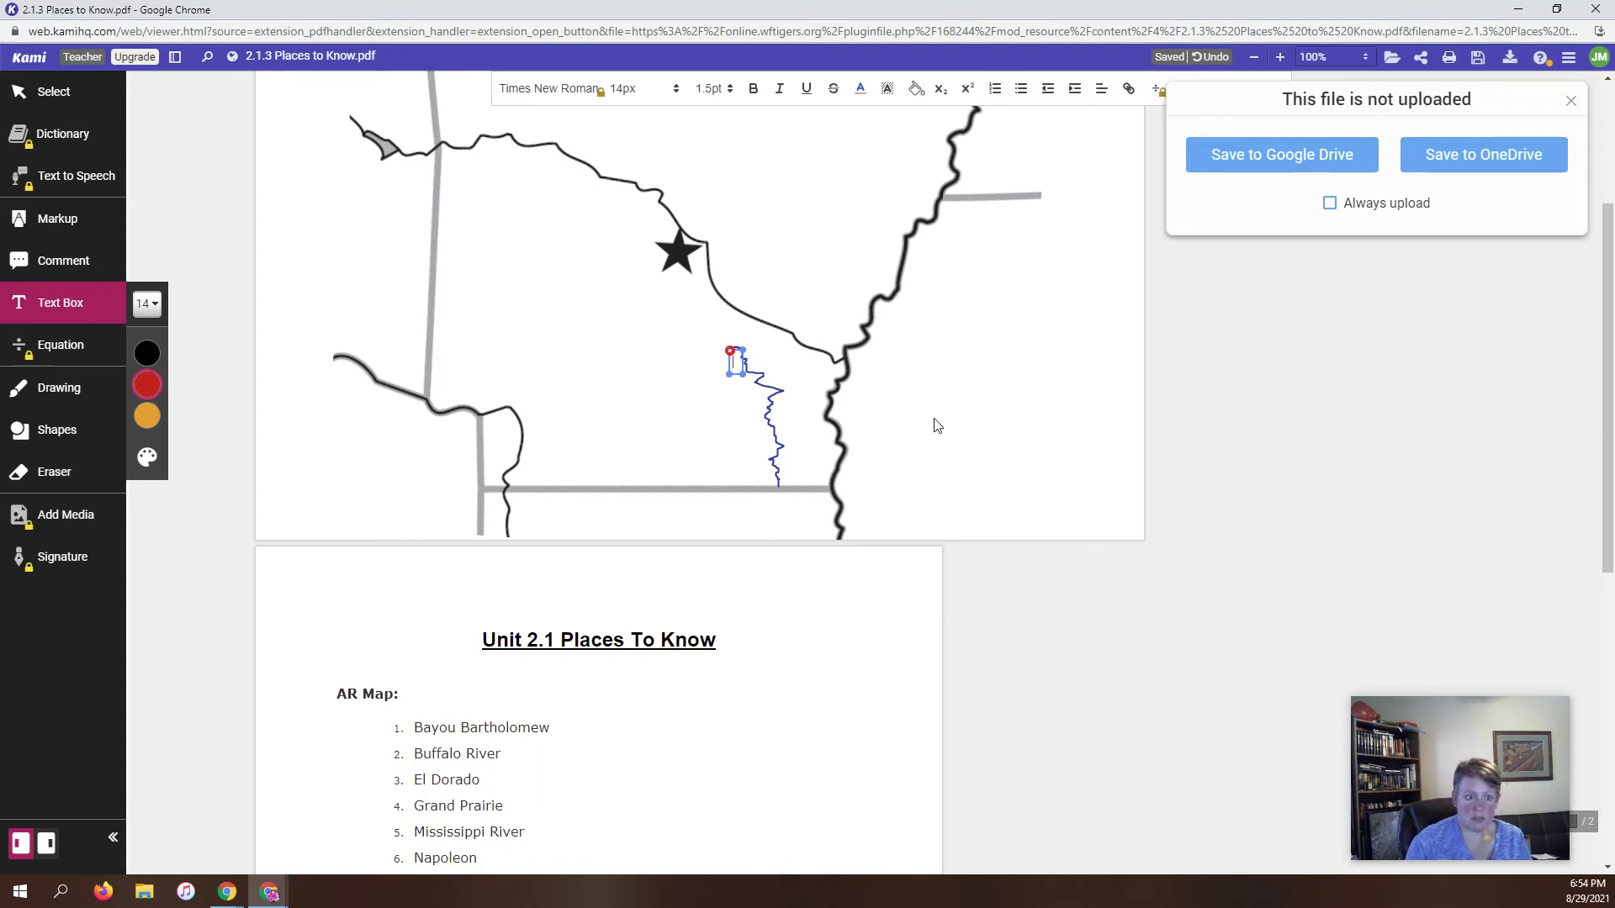
{"action": "type", "text": "1"}
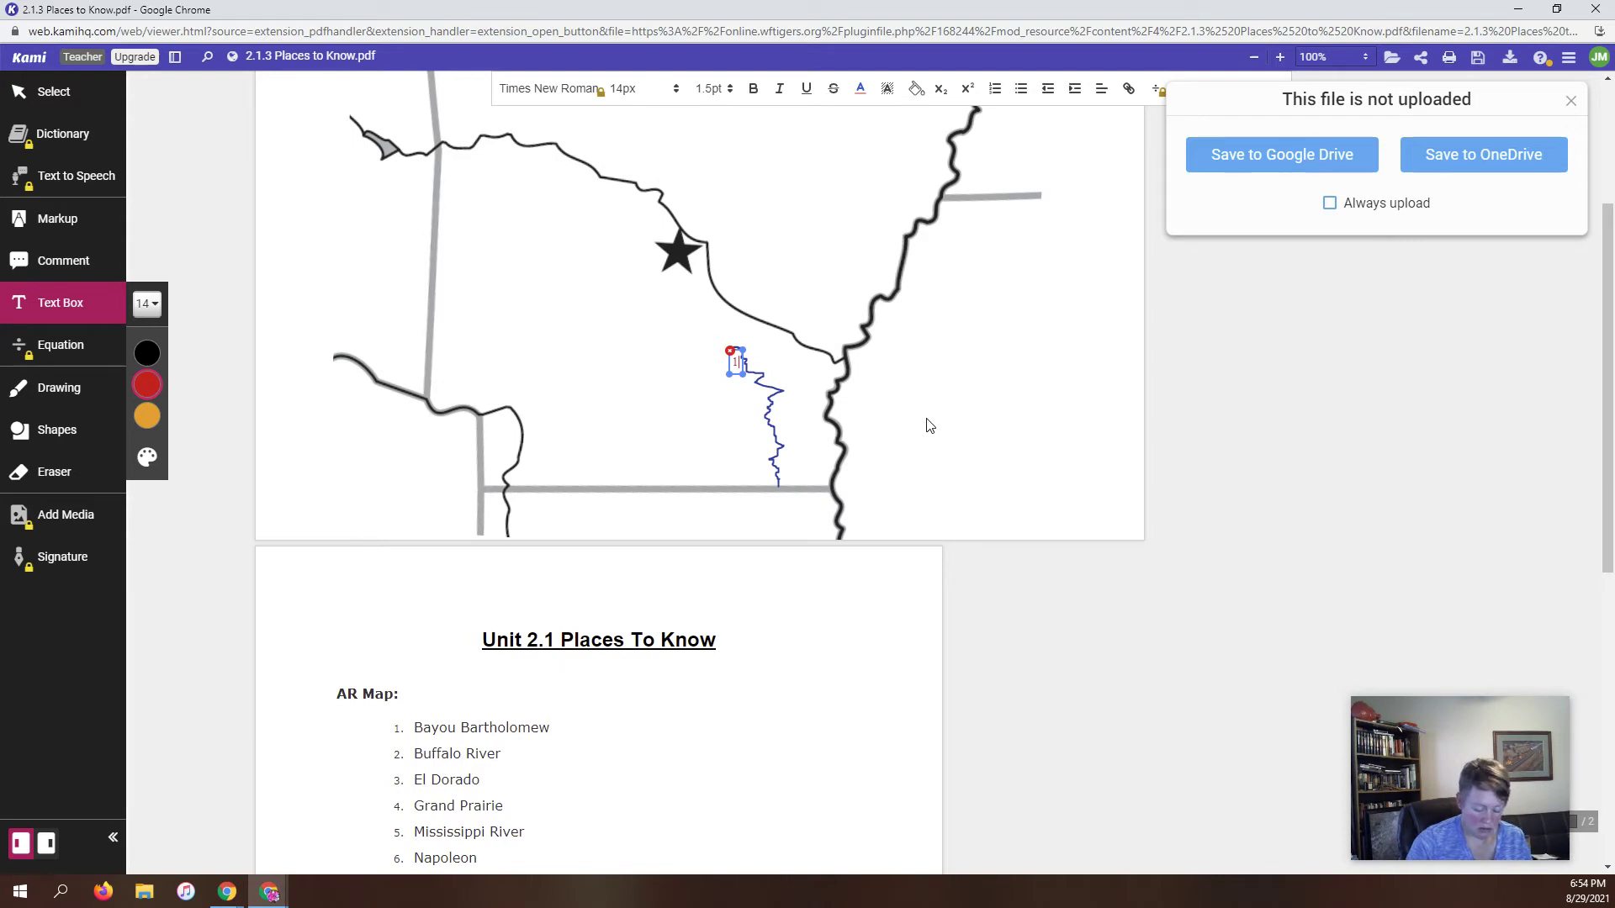
{"action": "type", "text": "."}
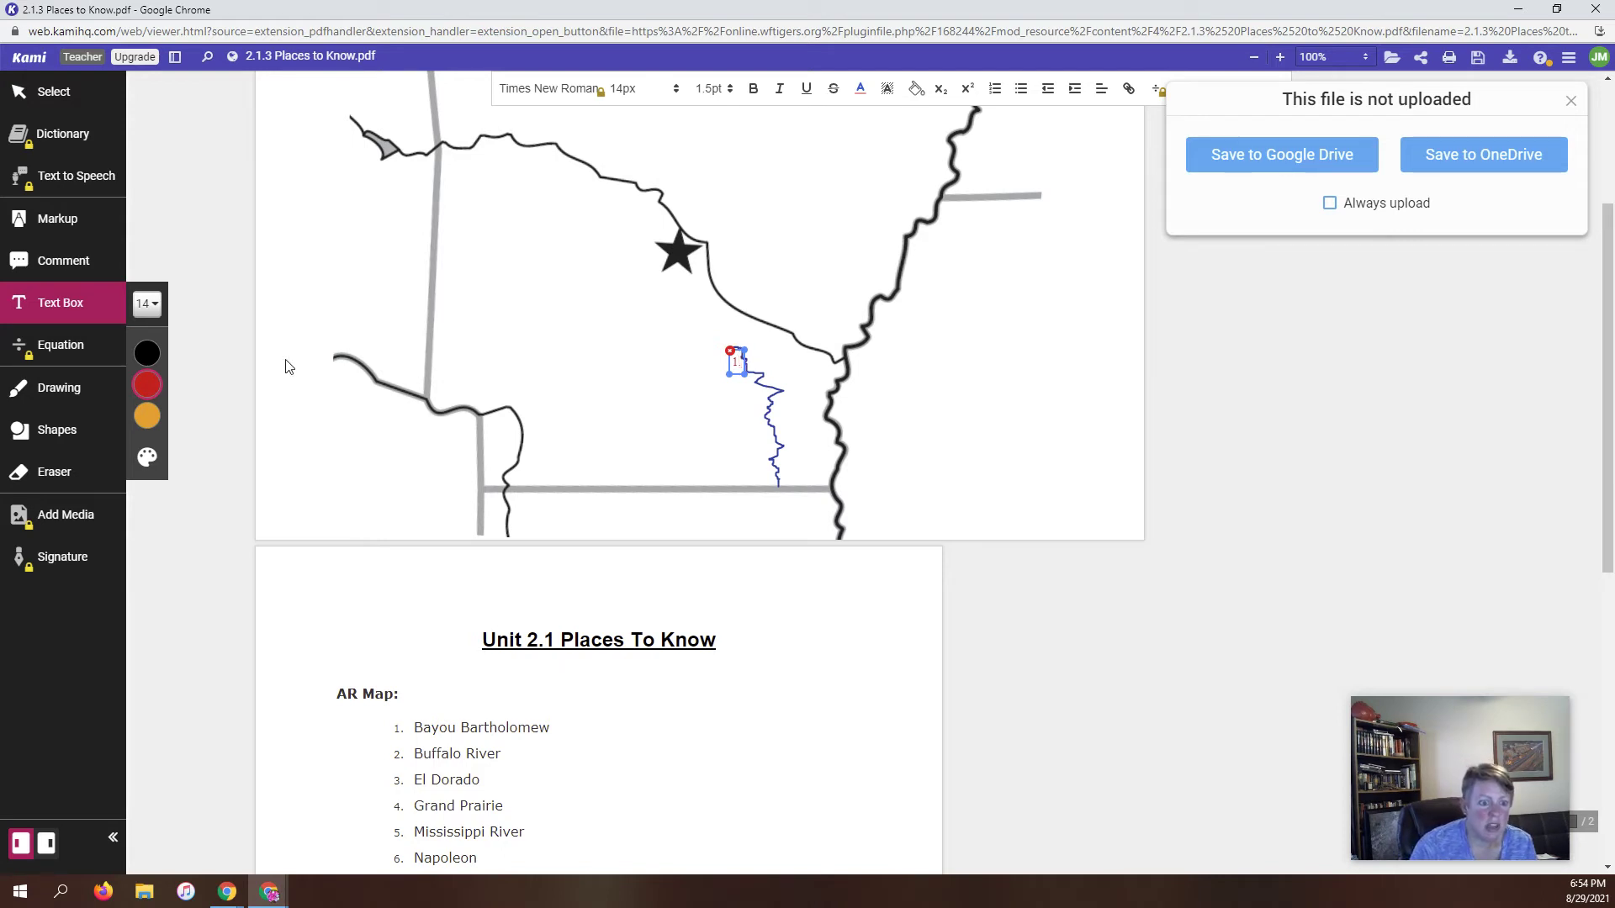
{"action": "double_click", "coordinate": [725, 360]}
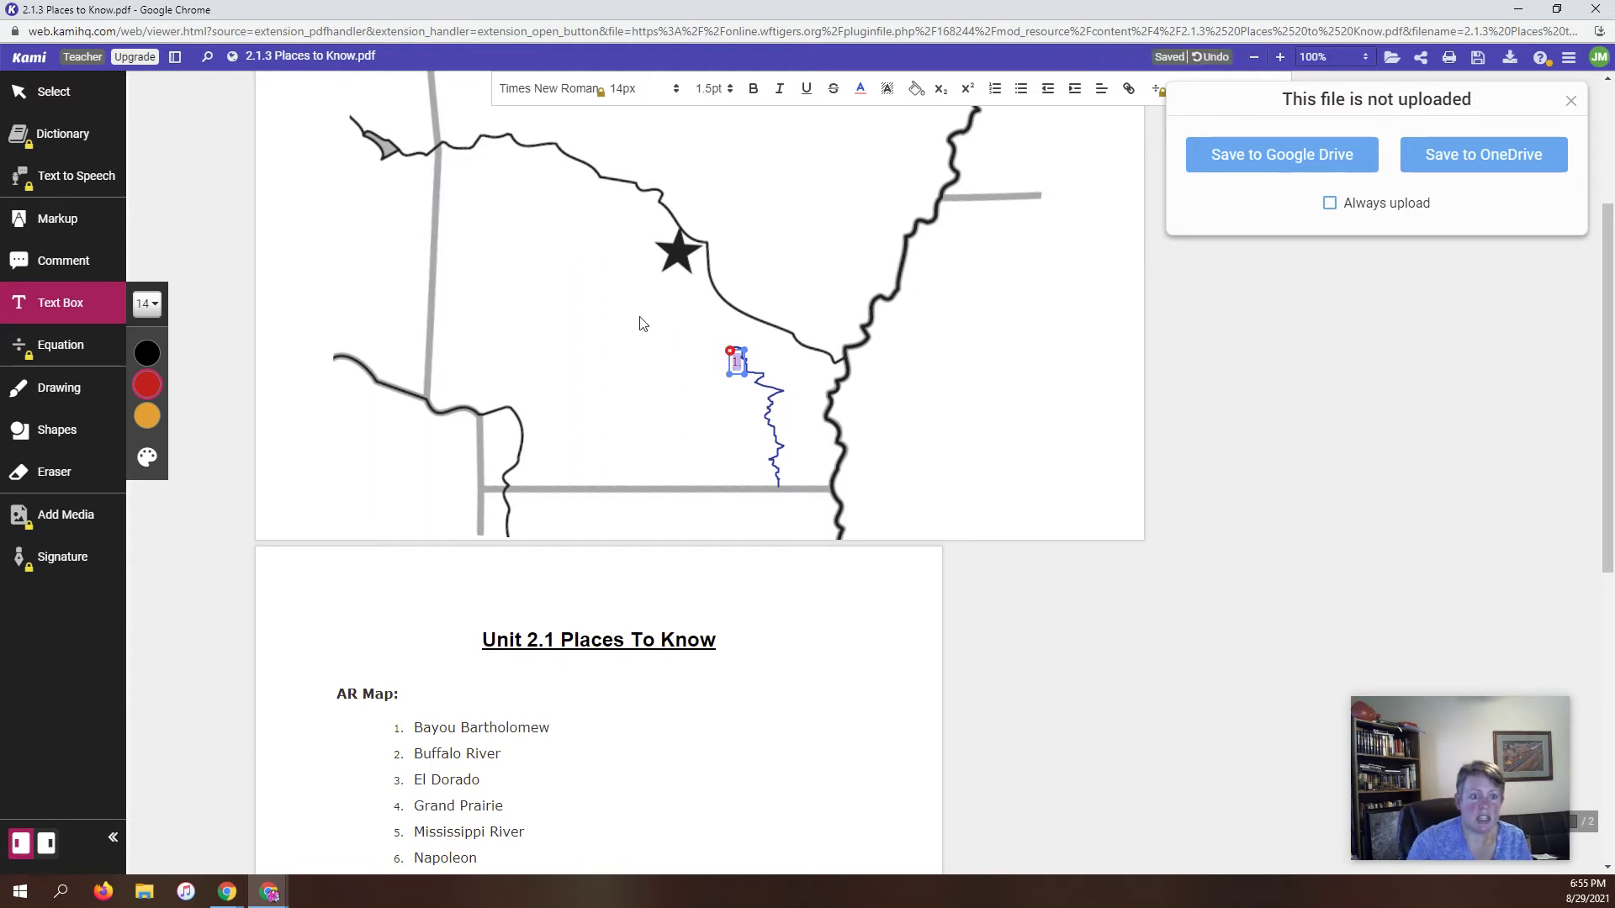
{"action": "left_click", "coordinate": [147, 353]}
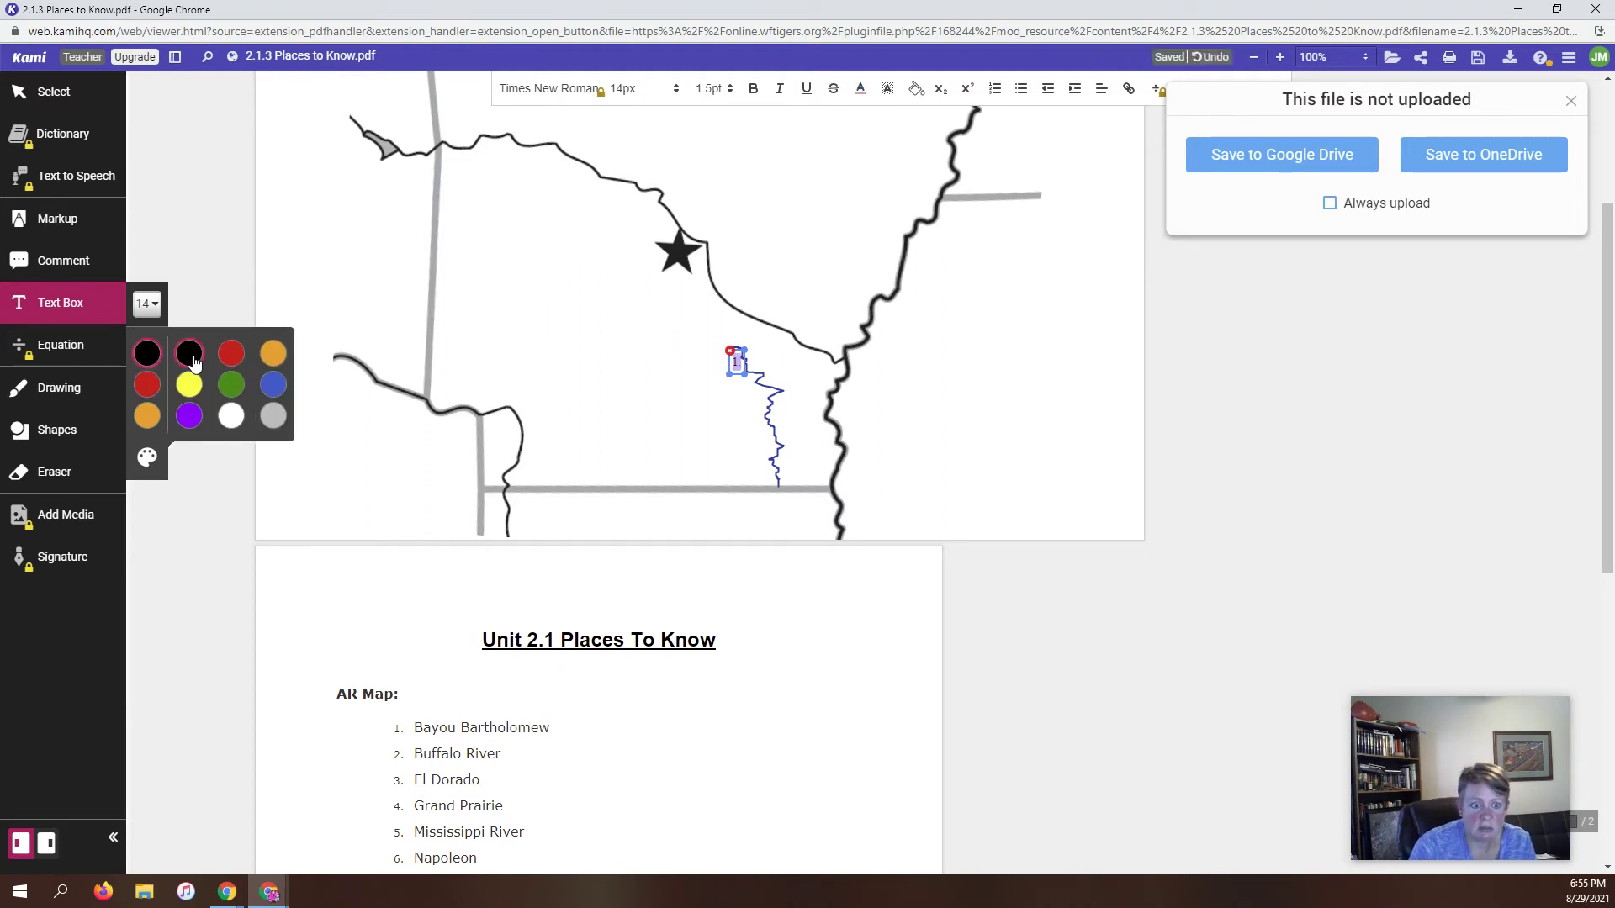
{"action": "left_click", "coordinate": [238, 591]}
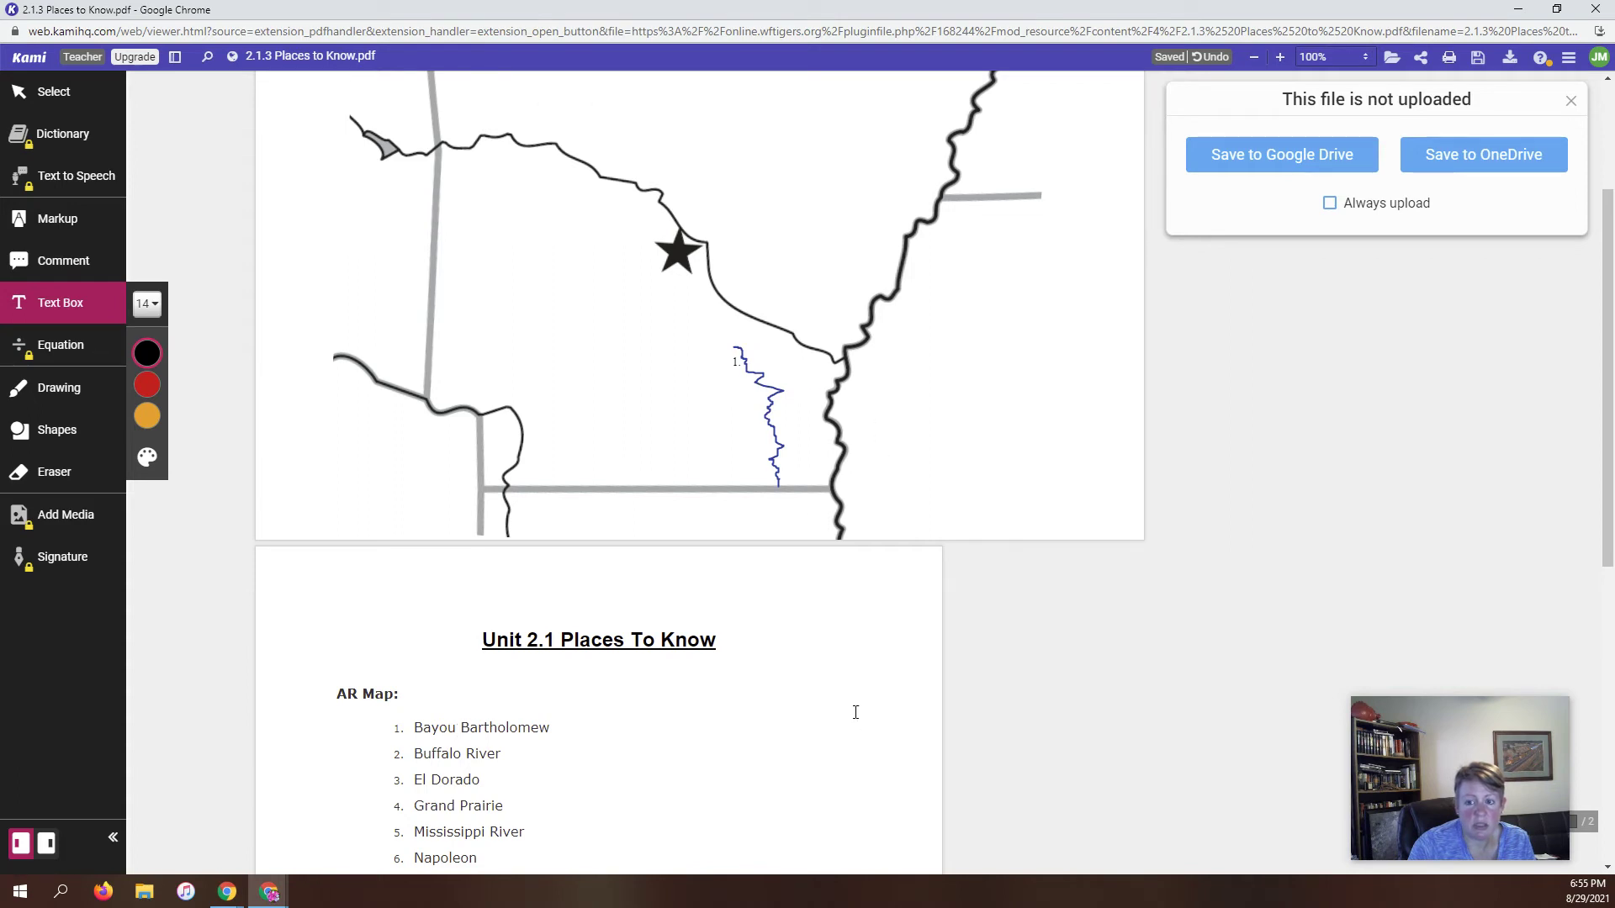
Step: Switch to freehand drawing in dark blue while checking the map and place list
{"action": "scroll", "coordinate": [714, 705], "scroll_direction": "down", "scroll_amount": 5}
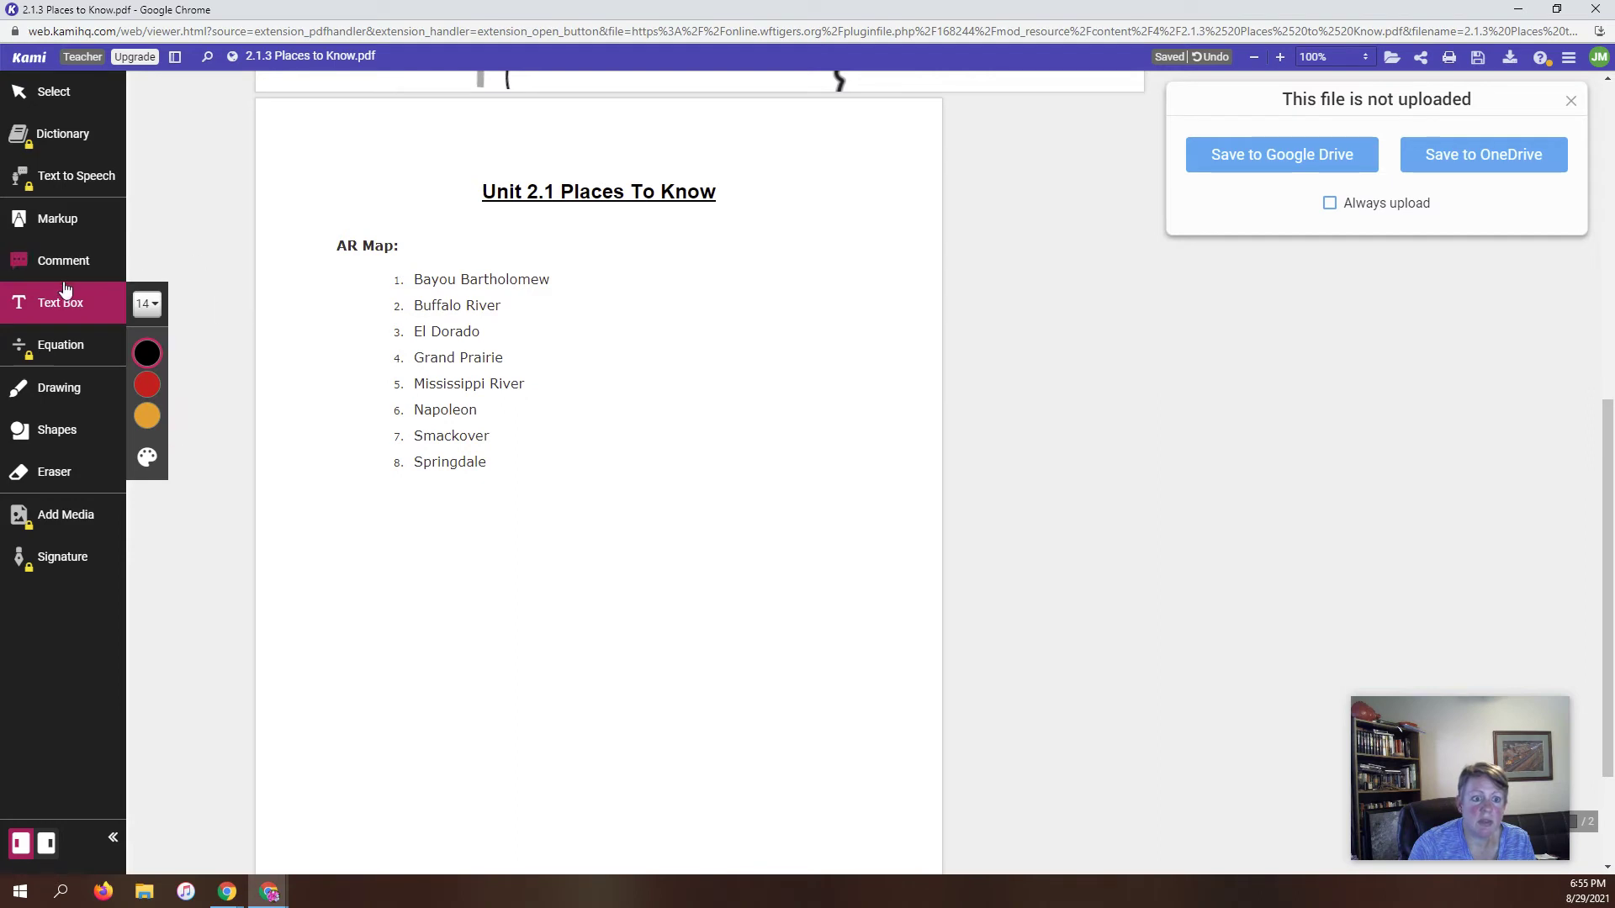
{"action": "left_click", "coordinate": [59, 307]}
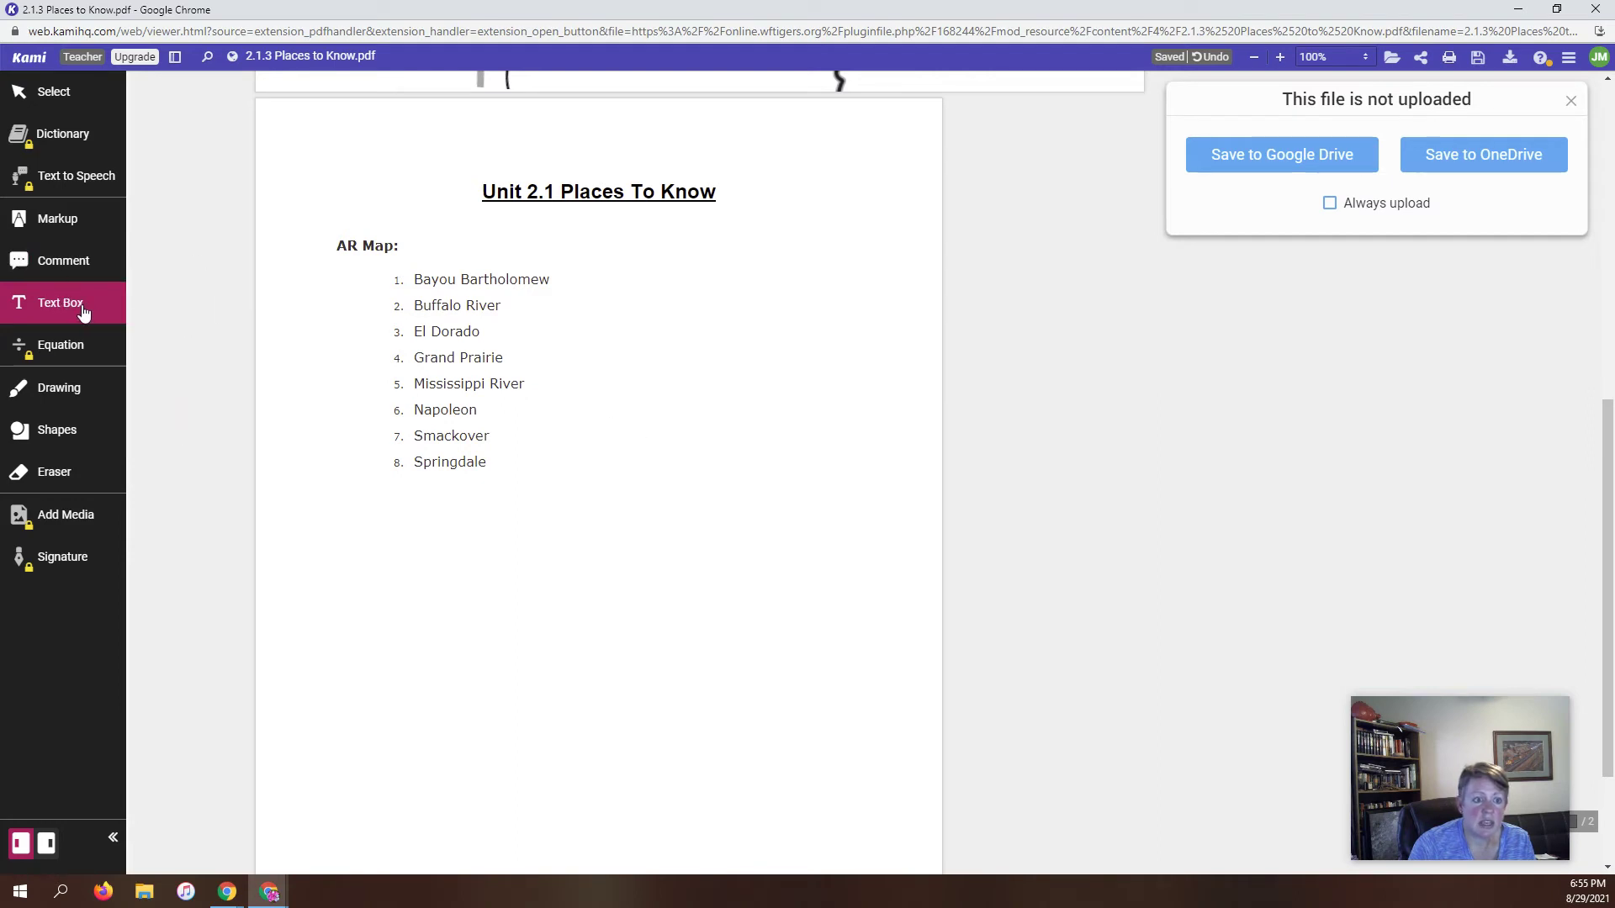
{"action": "left_click", "coordinate": [57, 390]}
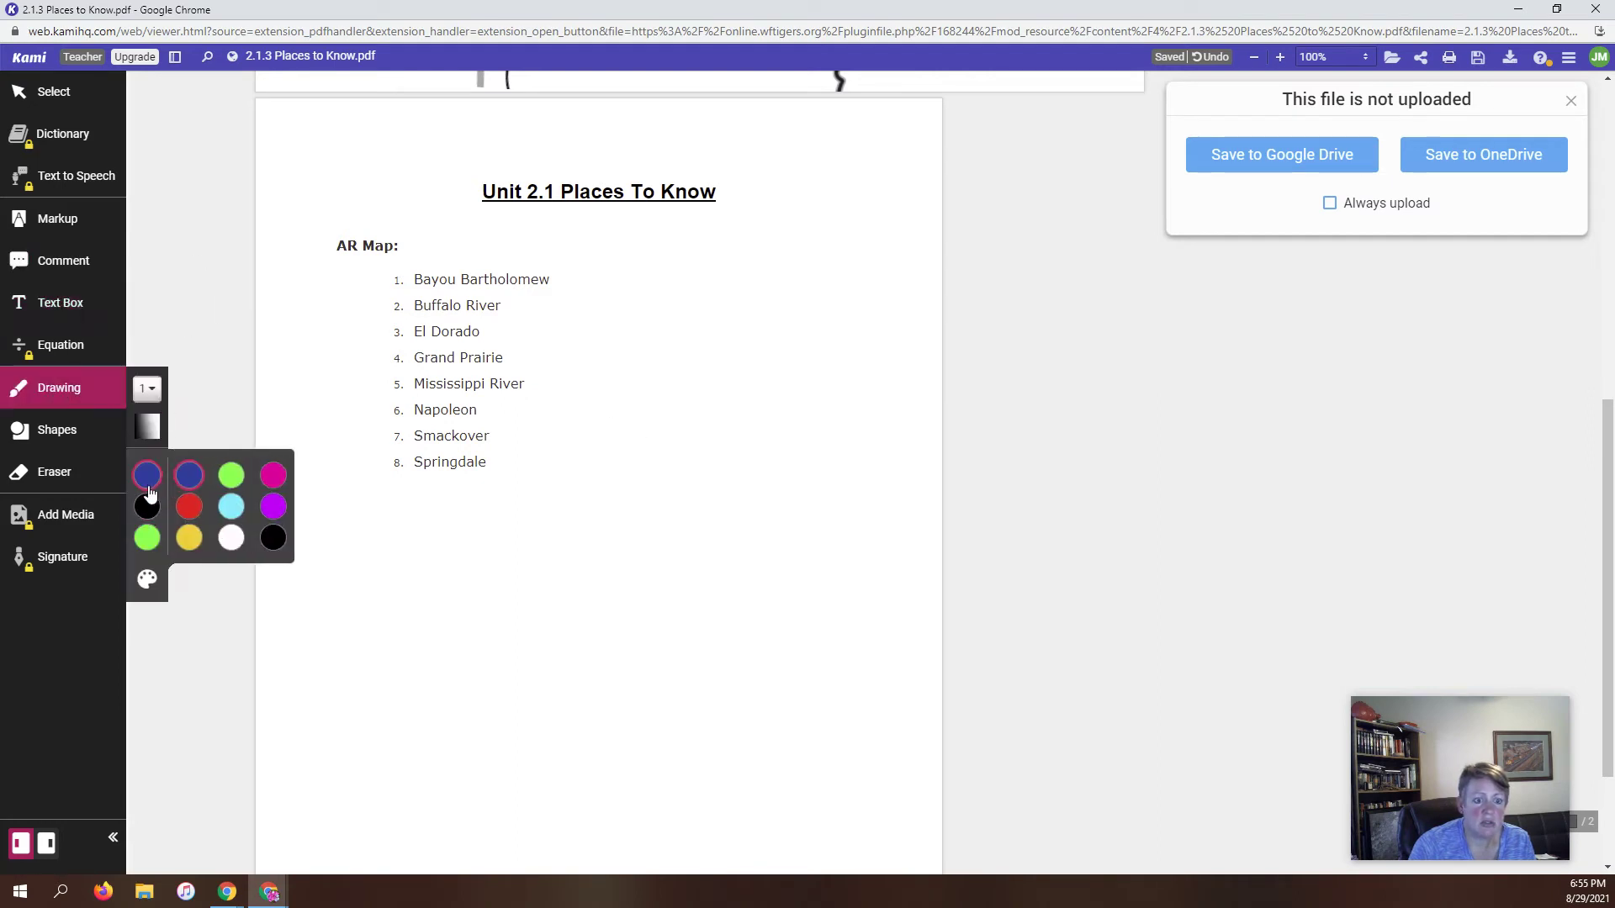
{"action": "scroll", "coordinate": [707, 555], "scroll_direction": "up", "scroll_amount": 5}
{"action": "scroll", "coordinate": [797, 588], "scroll_direction": "up", "scroll_amount": 3}
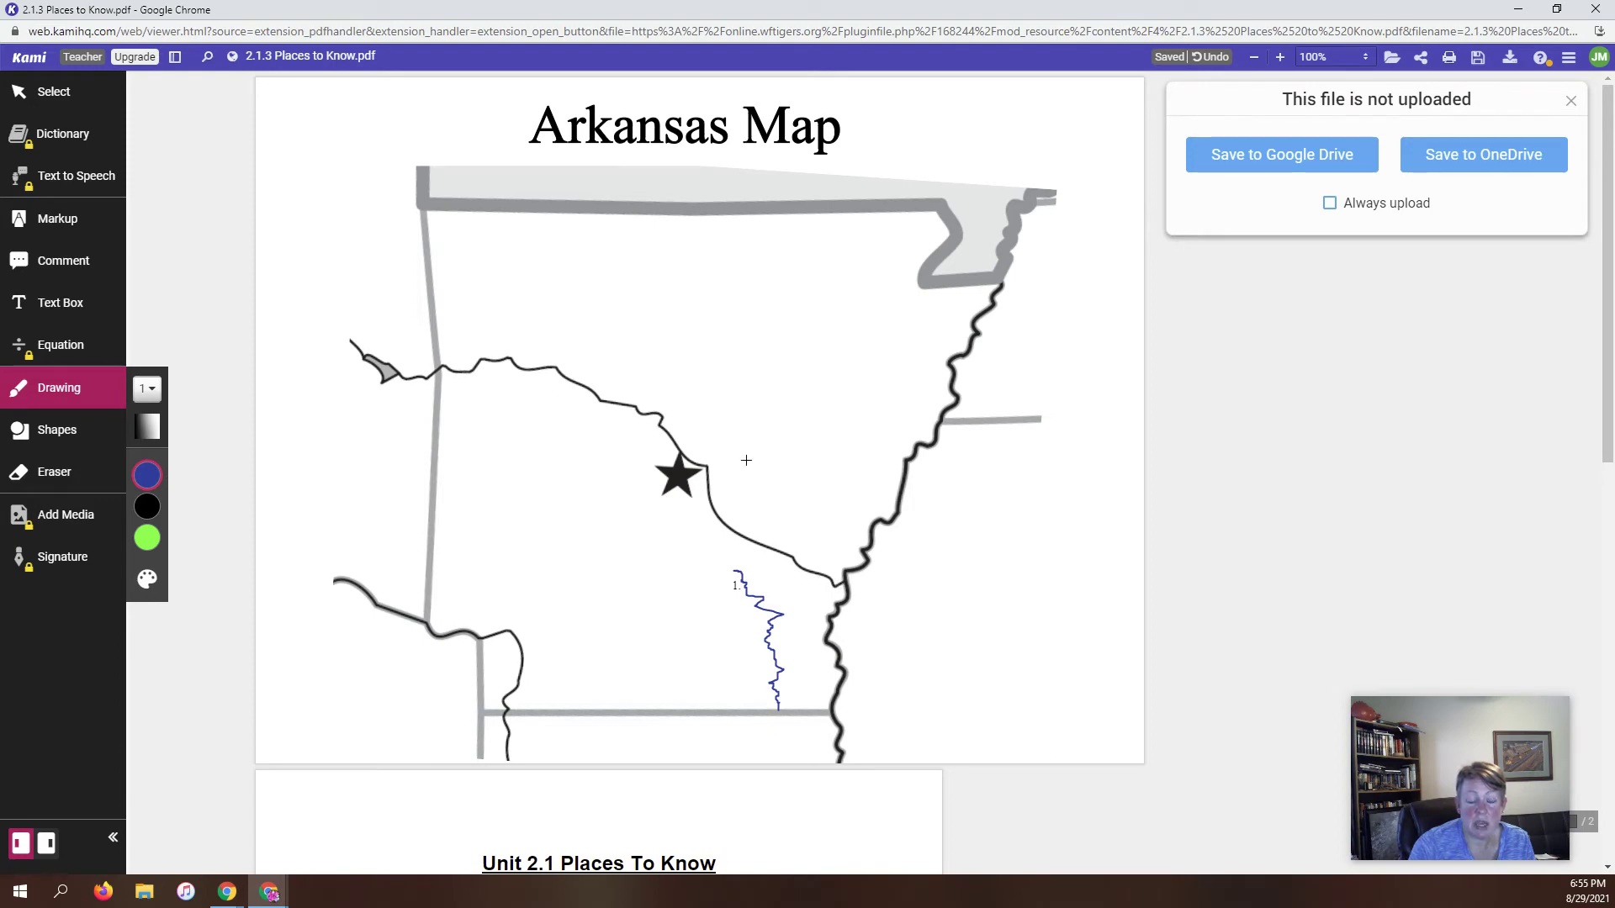
{"action": "scroll", "coordinate": [879, 525], "scroll_direction": "down", "scroll_amount": 6}
{"action": "scroll", "coordinate": [867, 524], "scroll_direction": "up", "scroll_amount": 6}
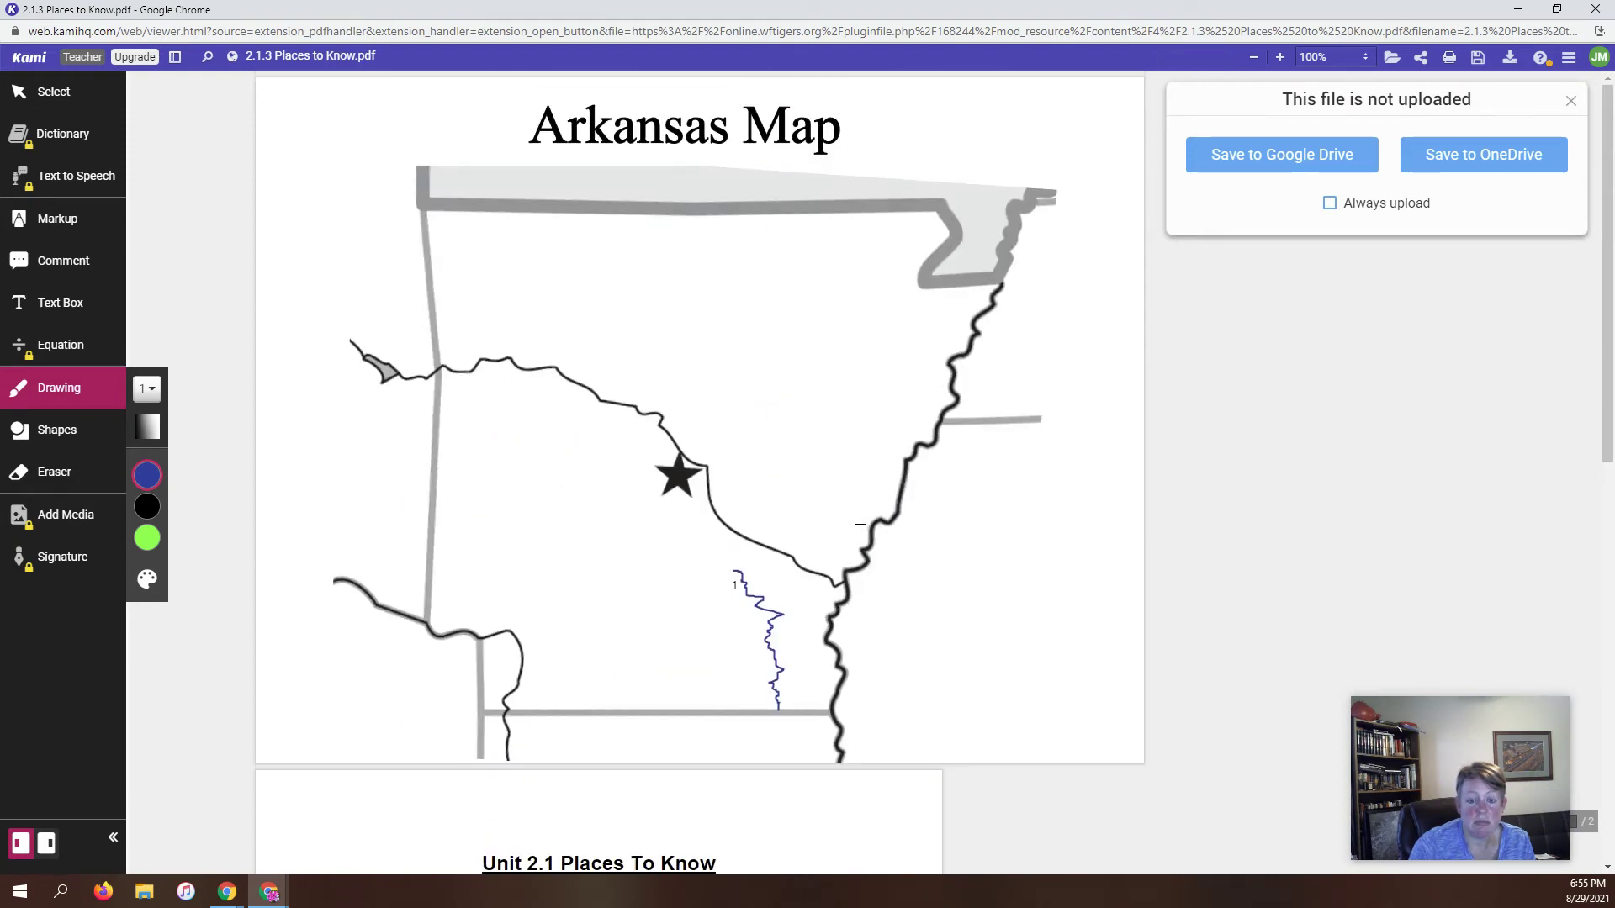
{"action": "scroll", "coordinate": [860, 524], "scroll_direction": "down", "scroll_amount": 5}
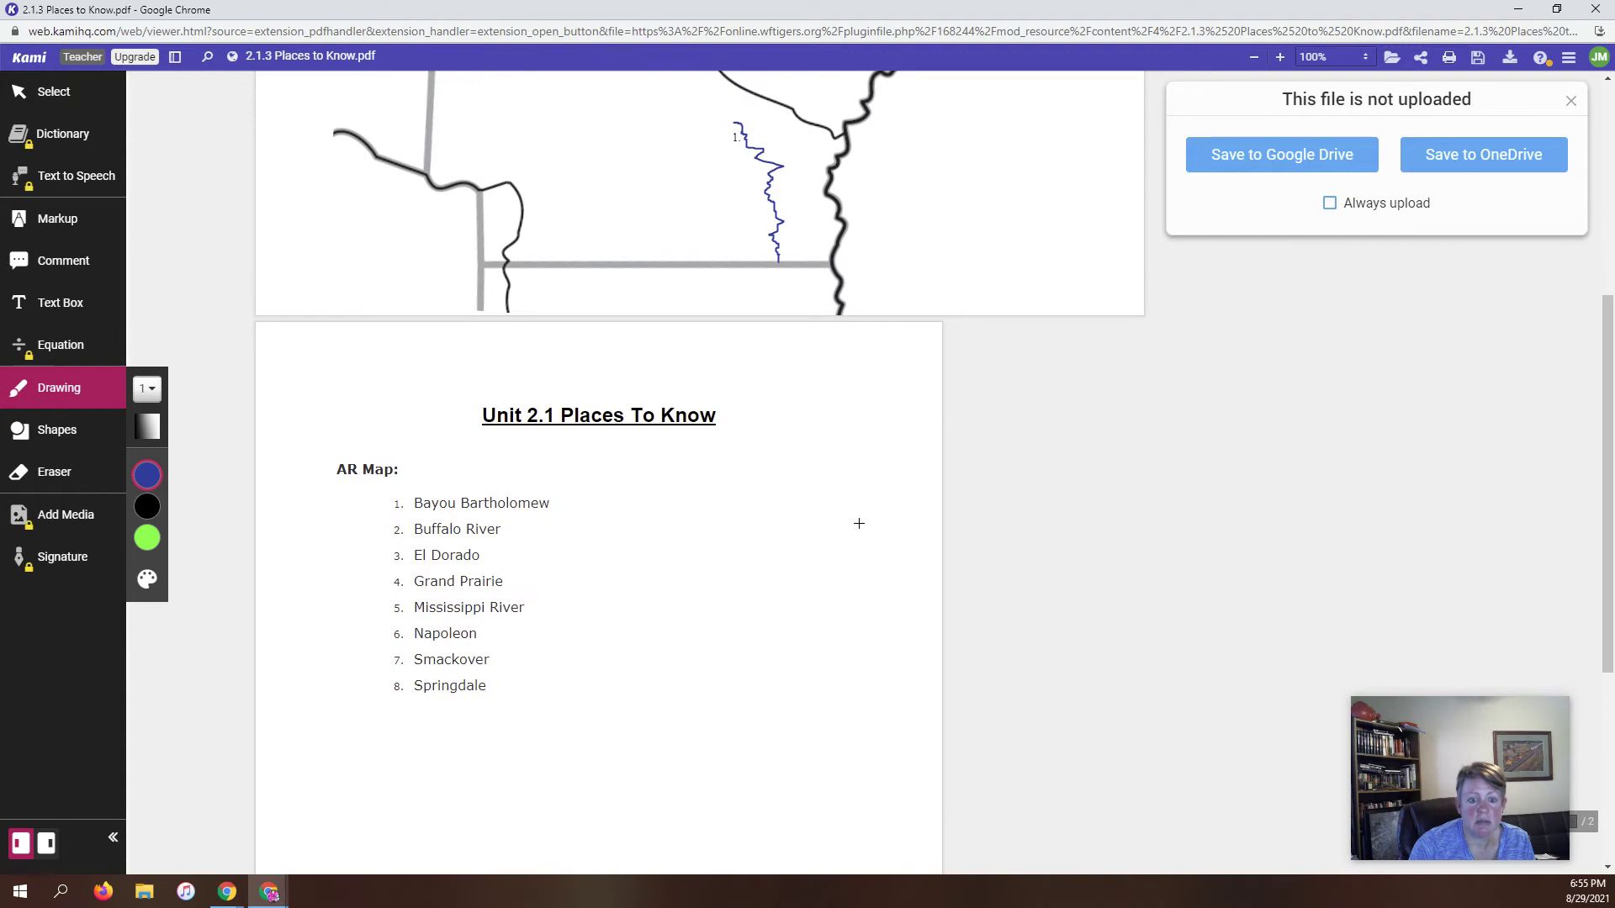
{"action": "scroll", "coordinate": [859, 523], "scroll_direction": "up", "scroll_amount": 5}
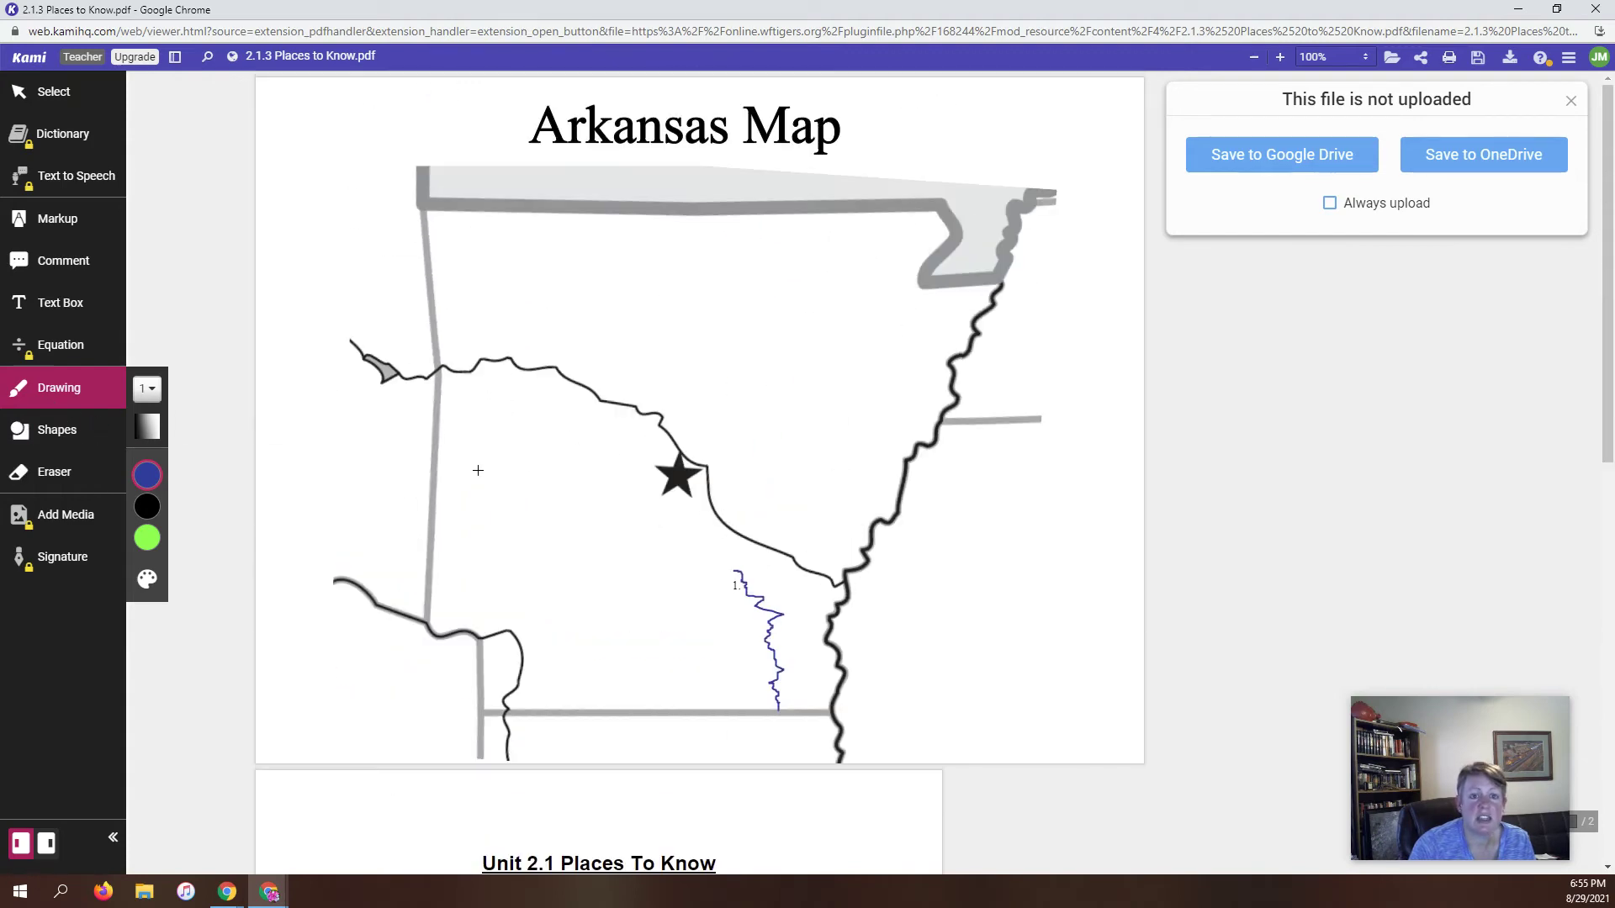
Step: Check and close the Arkansas rivers reference map, keeping dark blue as the pen colour
{"action": "mouse_move", "coordinate": [270, 890]}
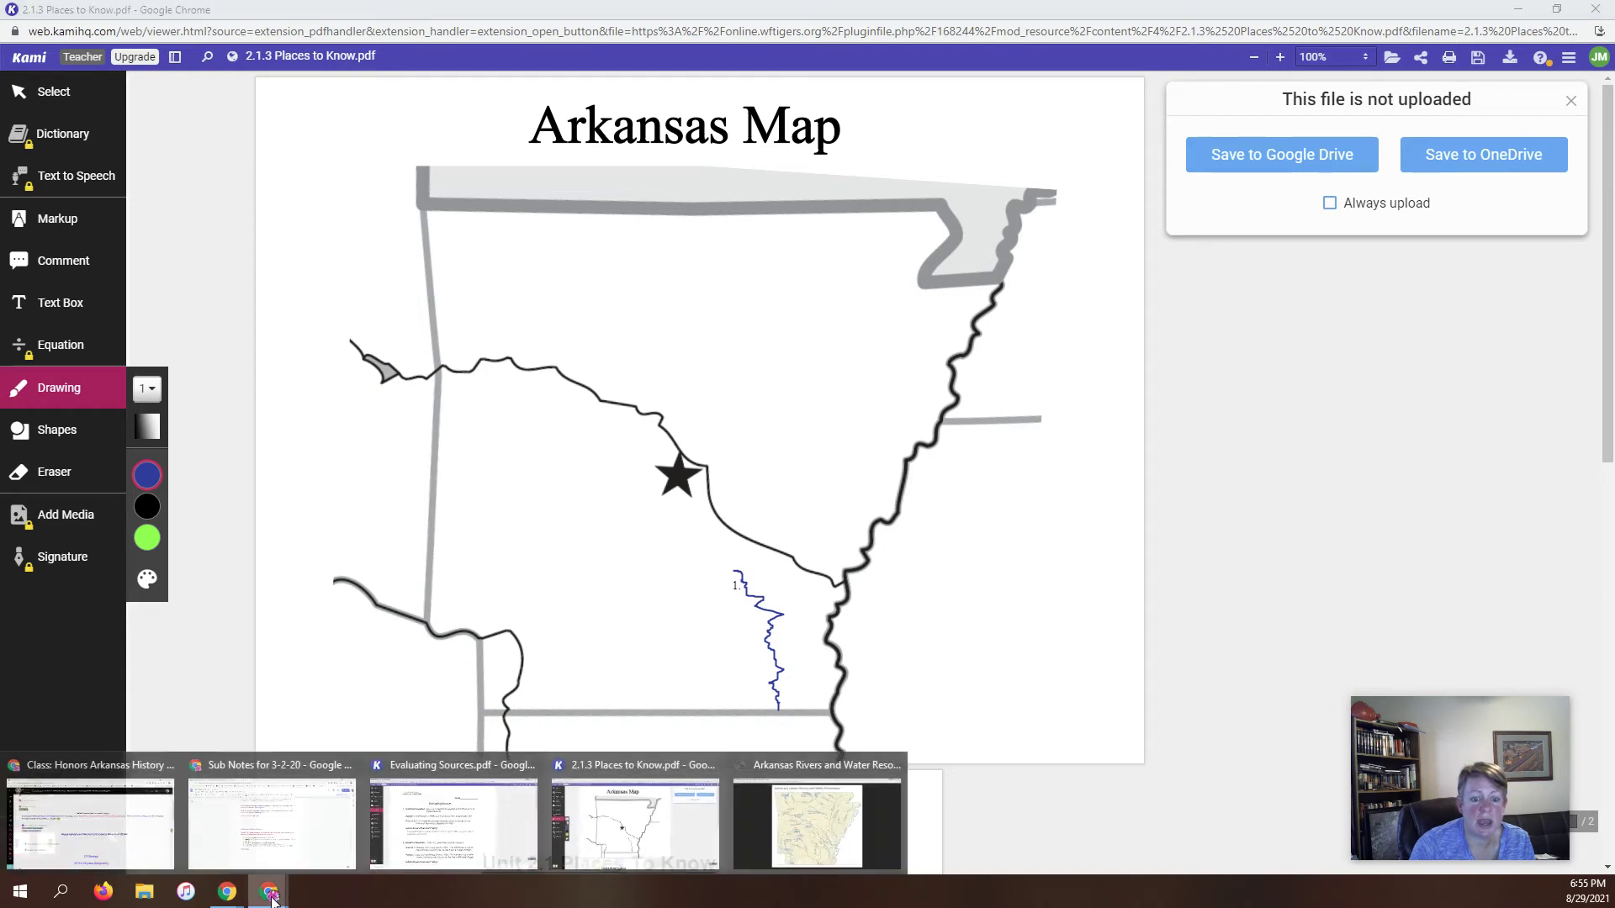
{"action": "left_click", "coordinate": [809, 836]}
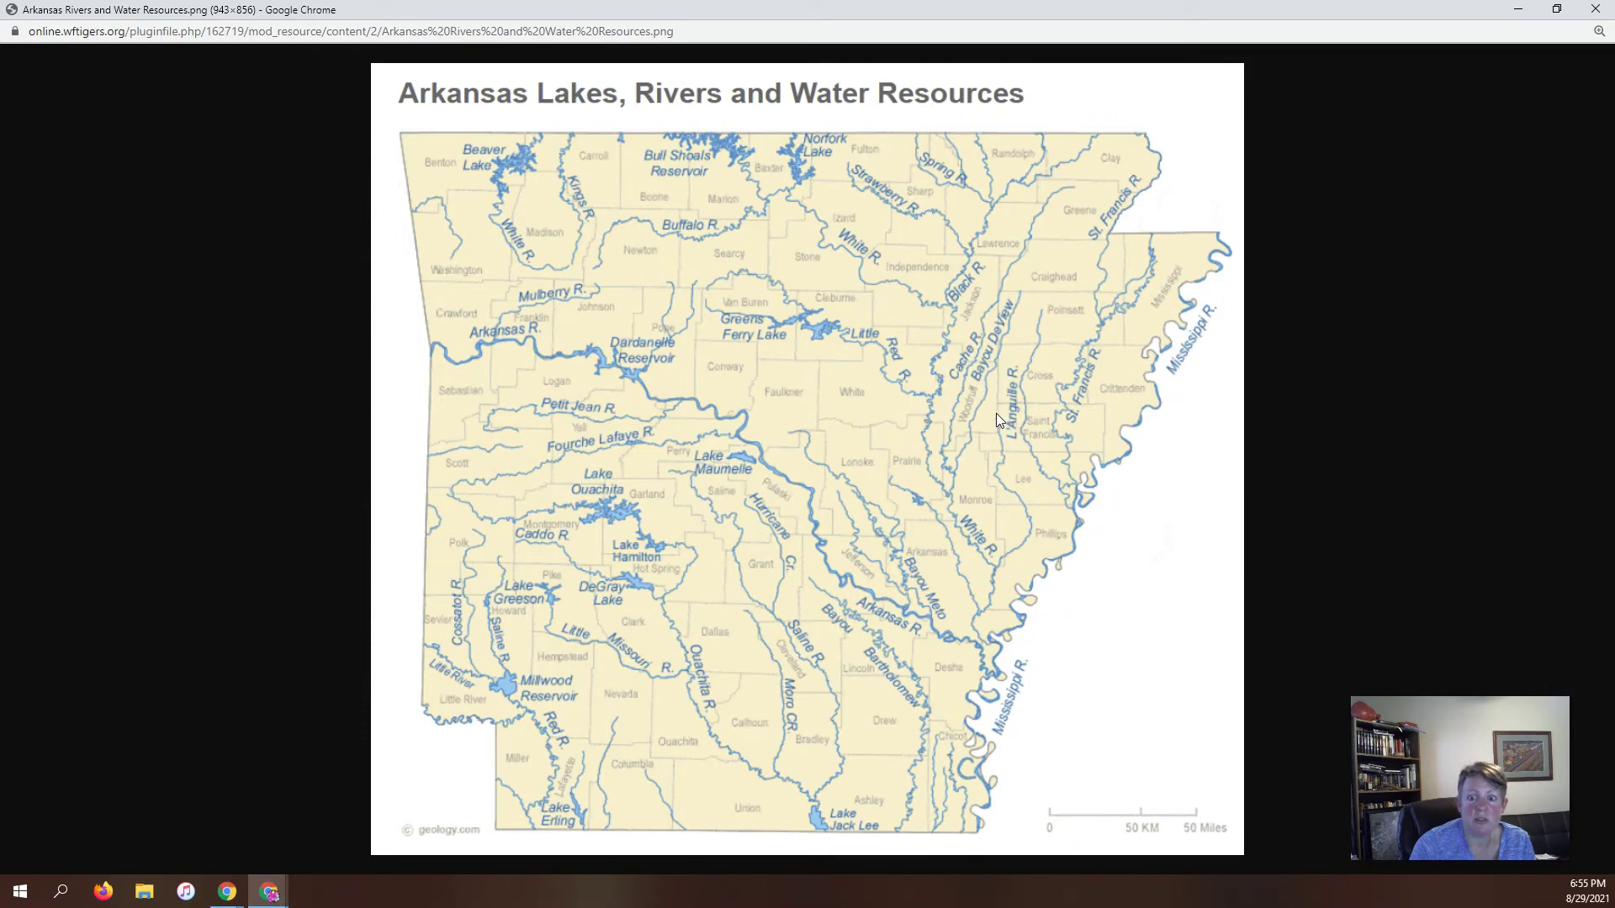
{"action": "left_click", "coordinate": [1596, 11]}
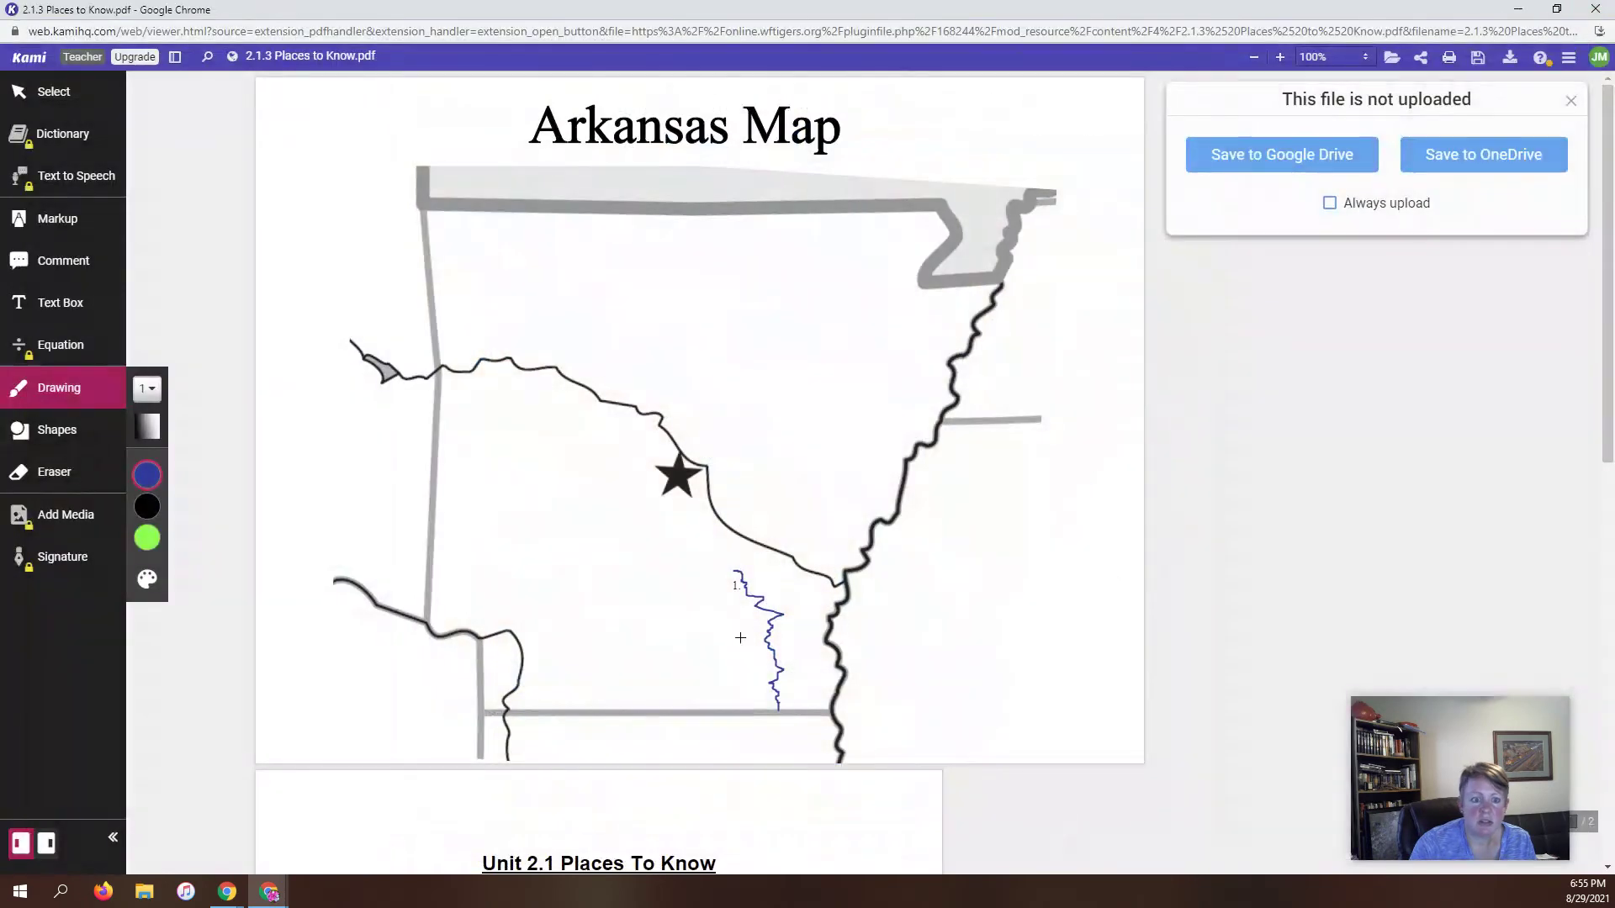
{"action": "left_click", "coordinate": [148, 476]}
{"action": "left_click", "coordinate": [189, 475]}
{"action": "scroll", "coordinate": [453, 617], "scroll_direction": "down", "scroll_amount": 3}
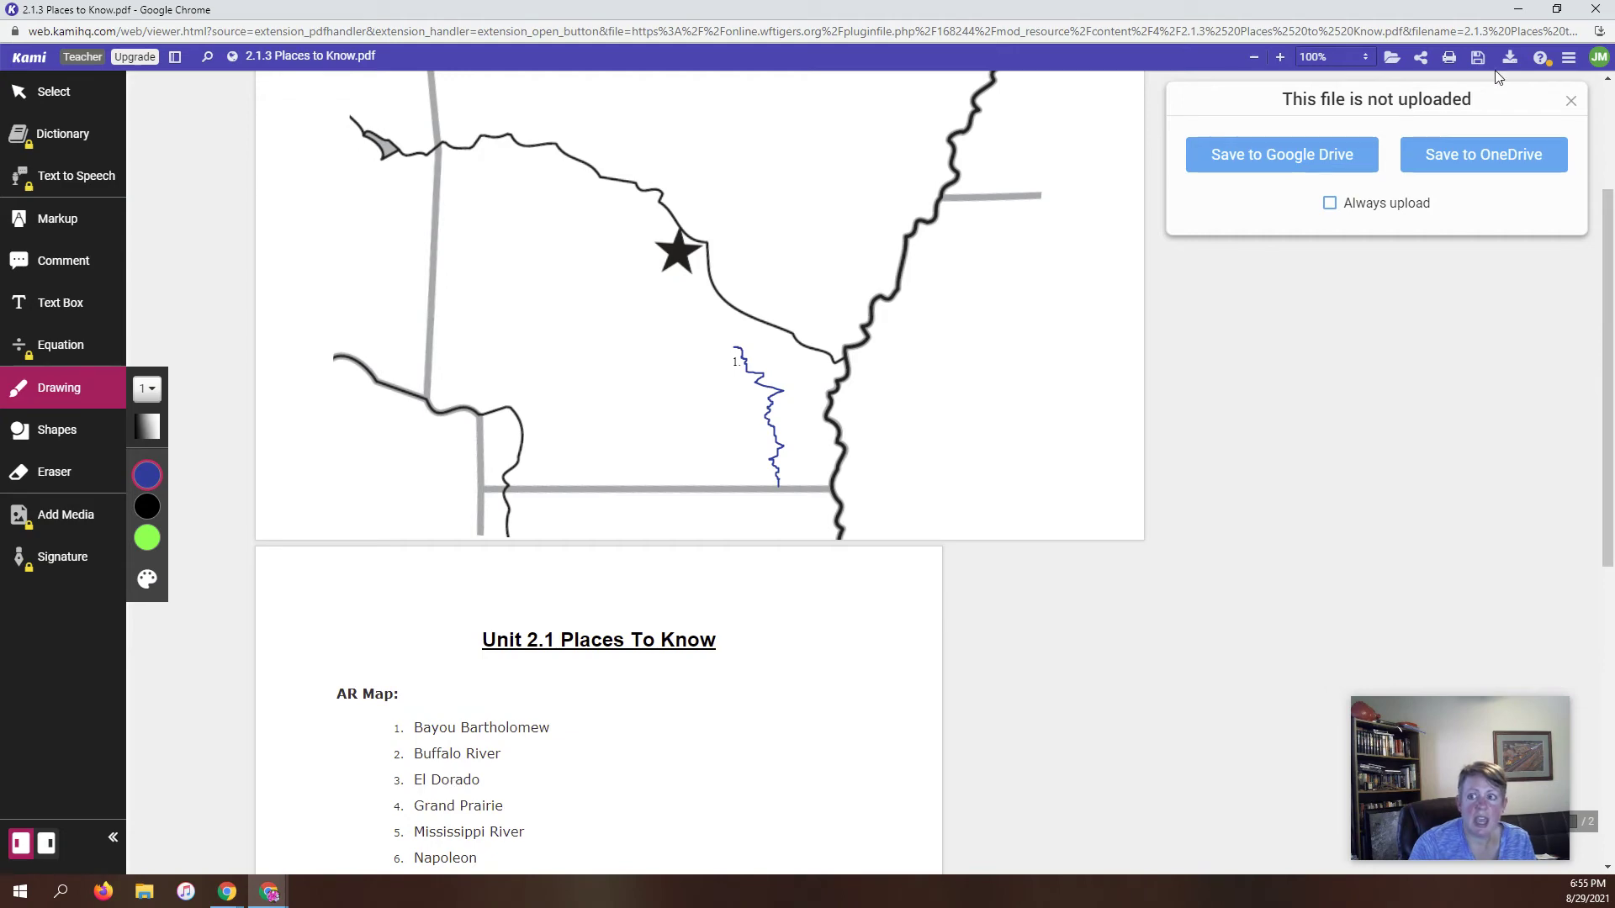
Step: View the Political Map of Arkansas enlarged and zoomed, then return to the Kami PDF
{"action": "left_click", "coordinate": [1524, 10]}
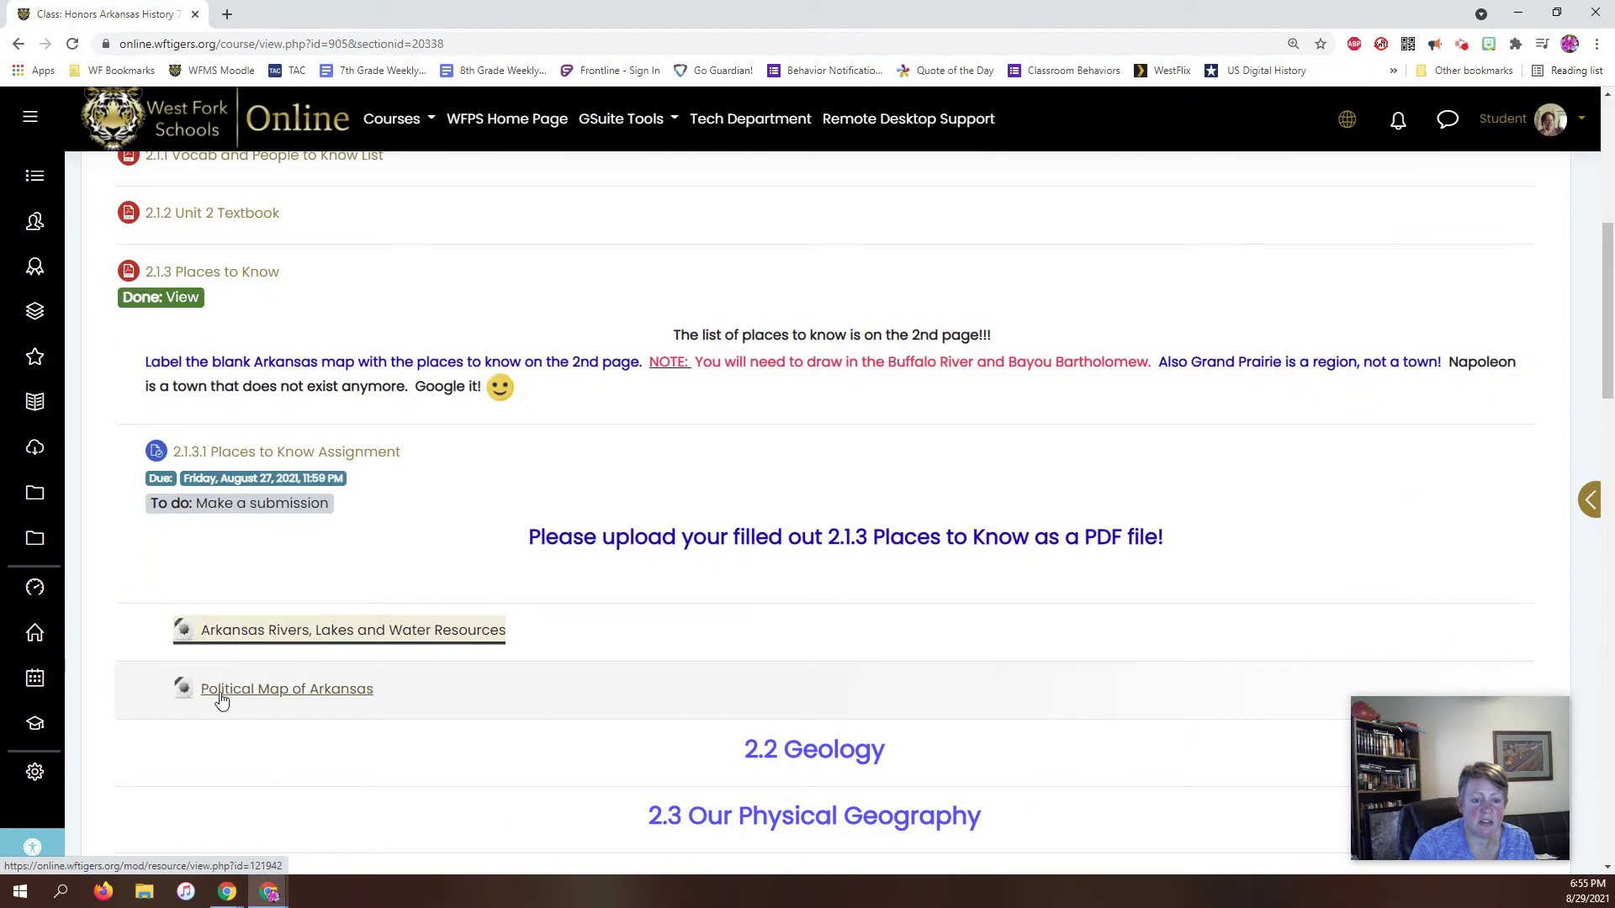
{"action": "left_click", "coordinate": [296, 697]}
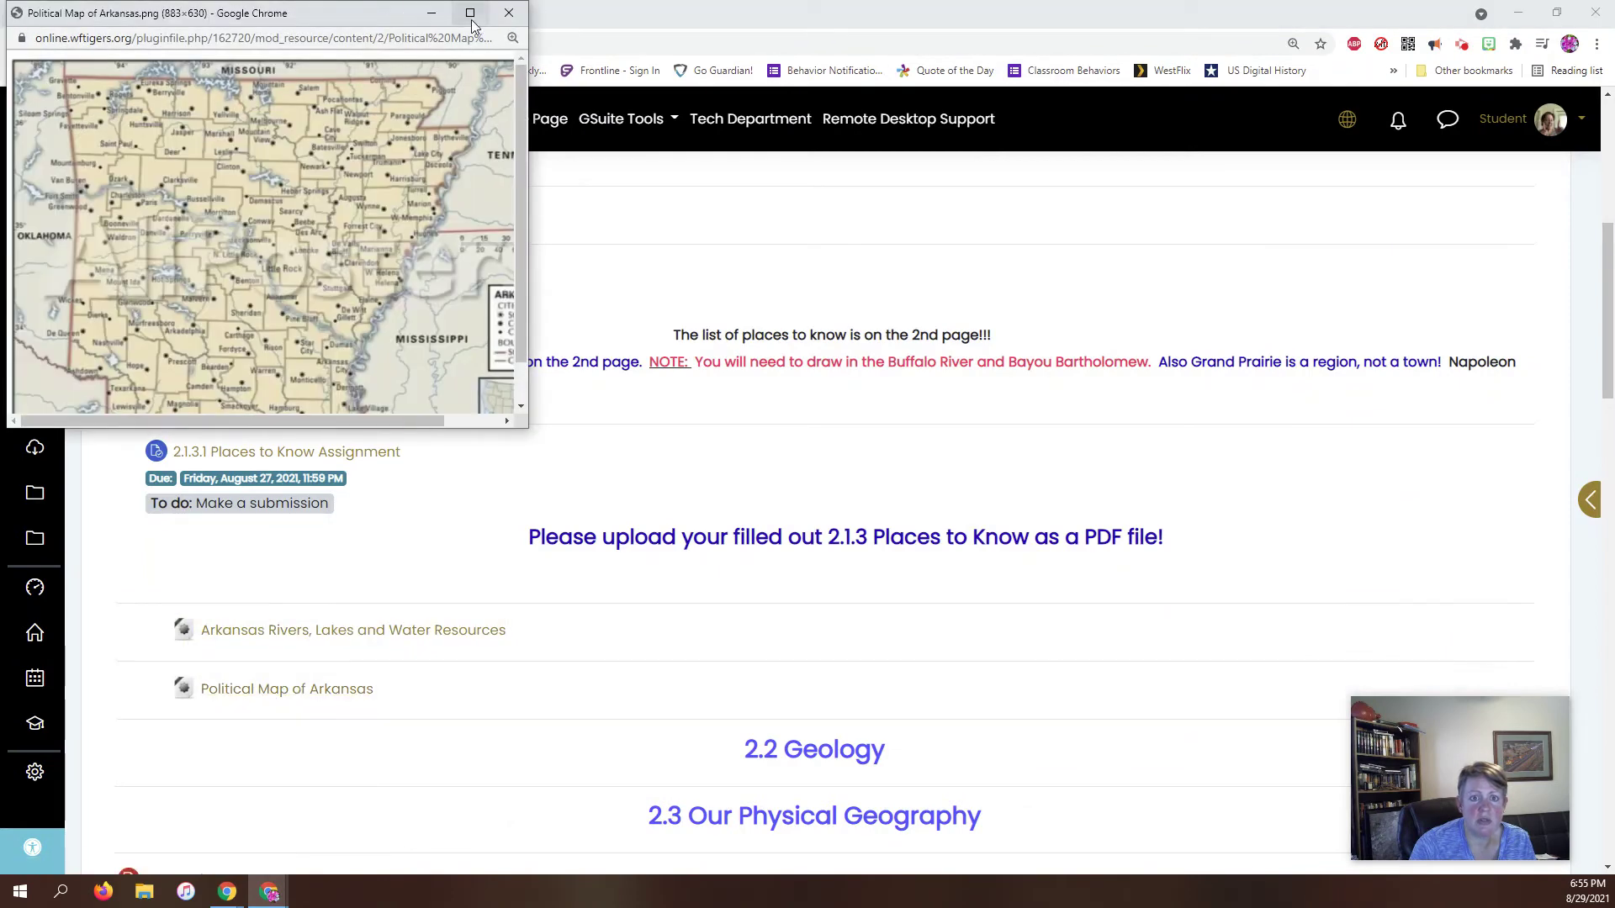
{"action": "left_click", "coordinate": [470, 13]}
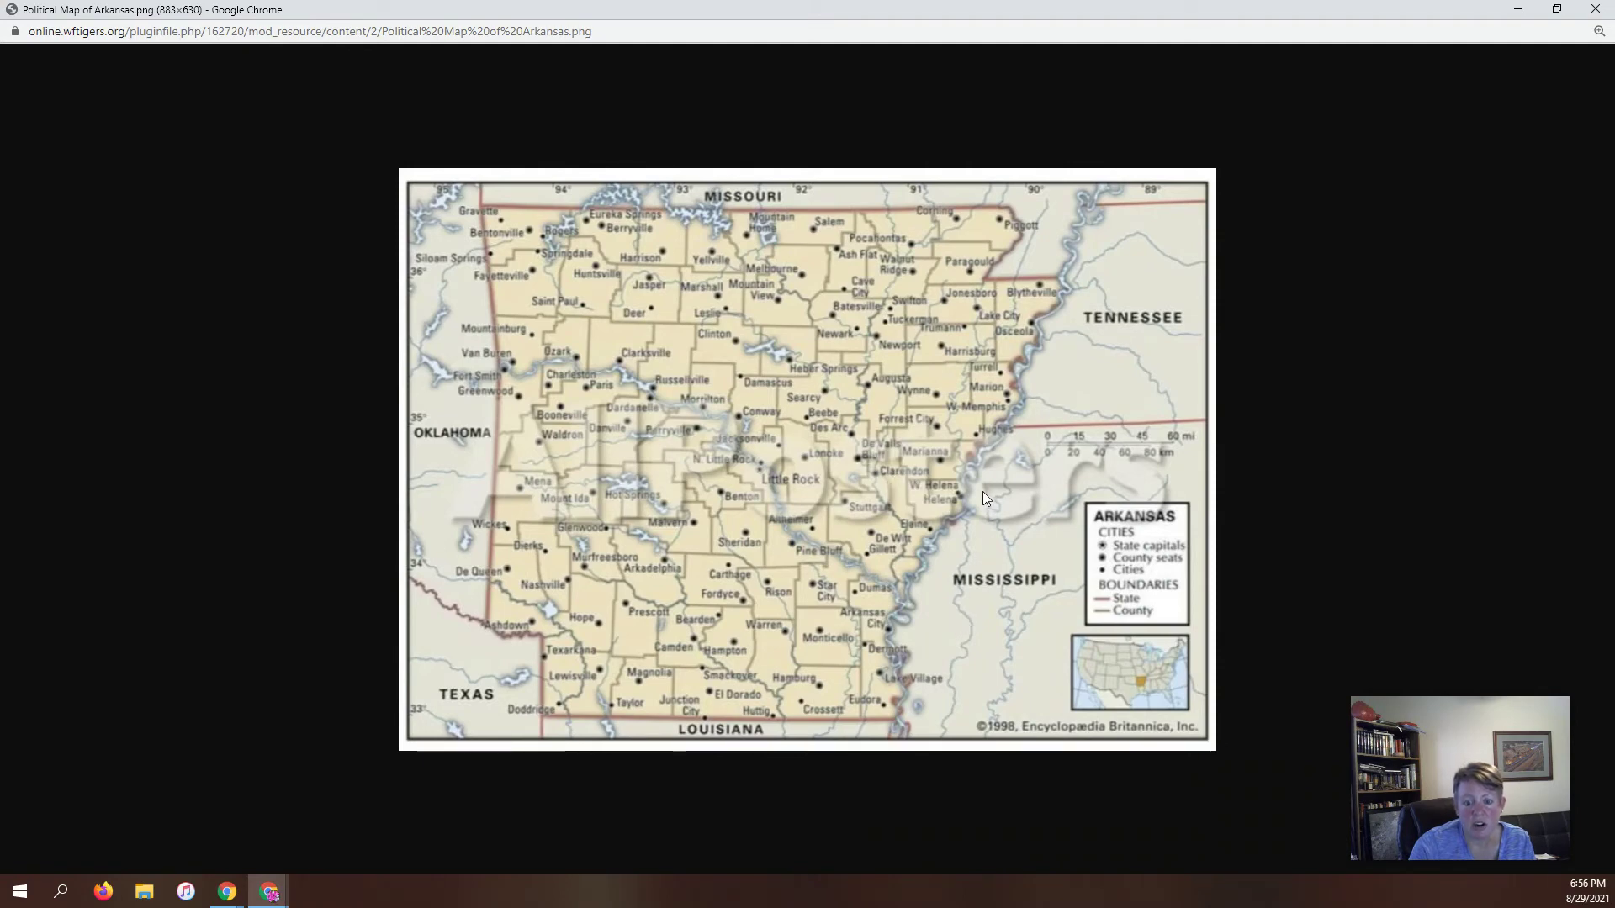
{"action": "key", "text": "ctrl+plus"}
{"action": "key", "text": "ctrl+plus"}
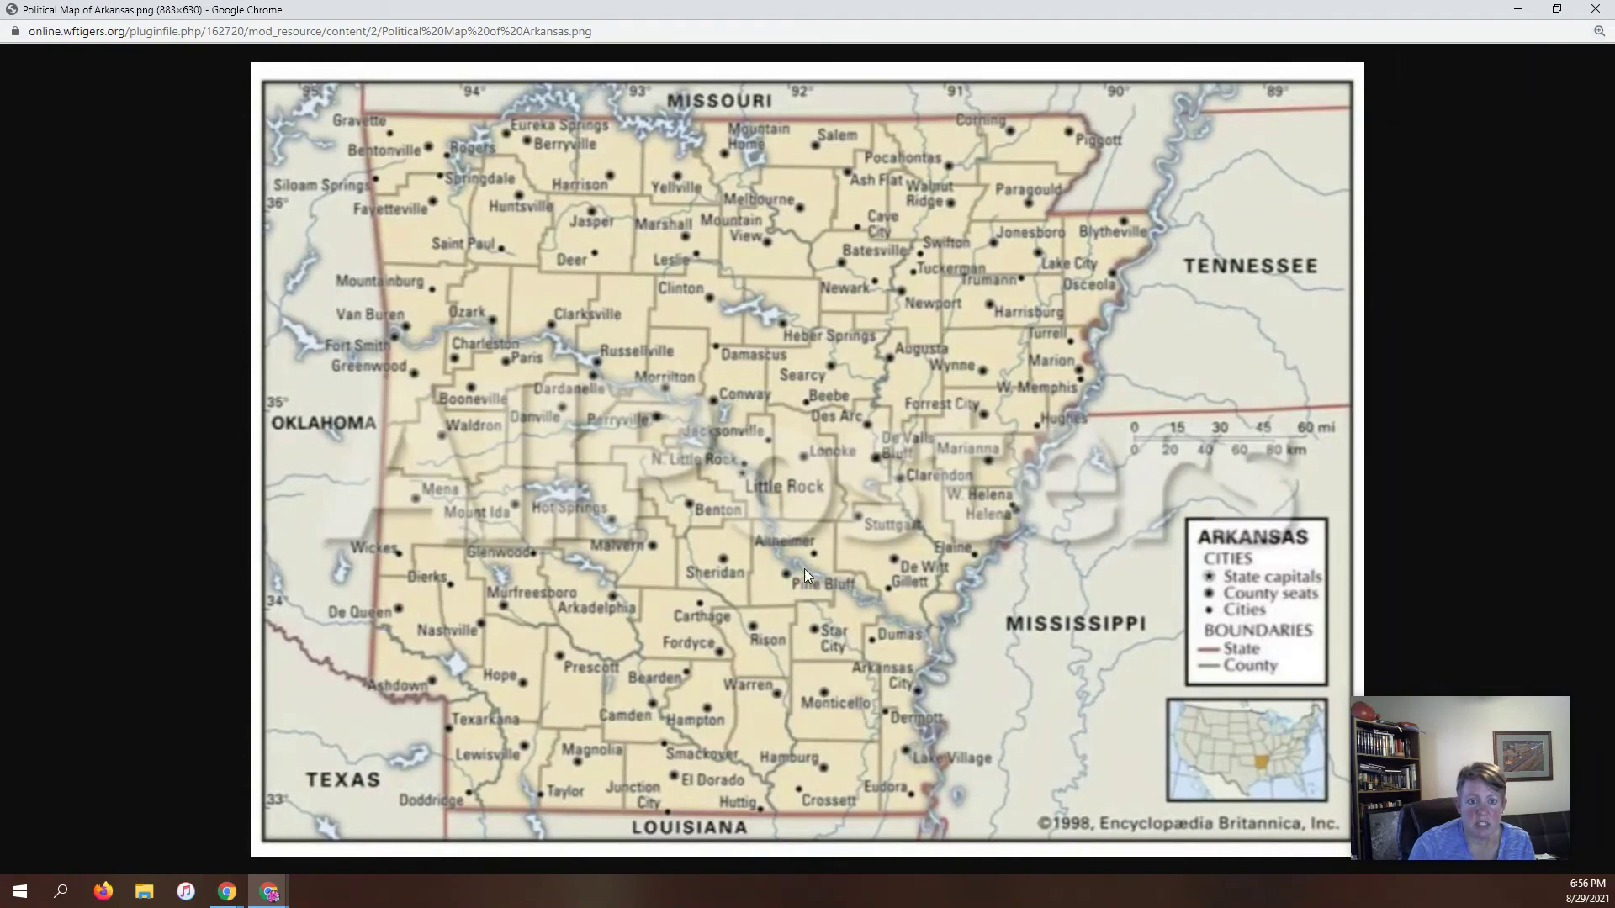
{"action": "left_click", "coordinate": [1518, 9]}
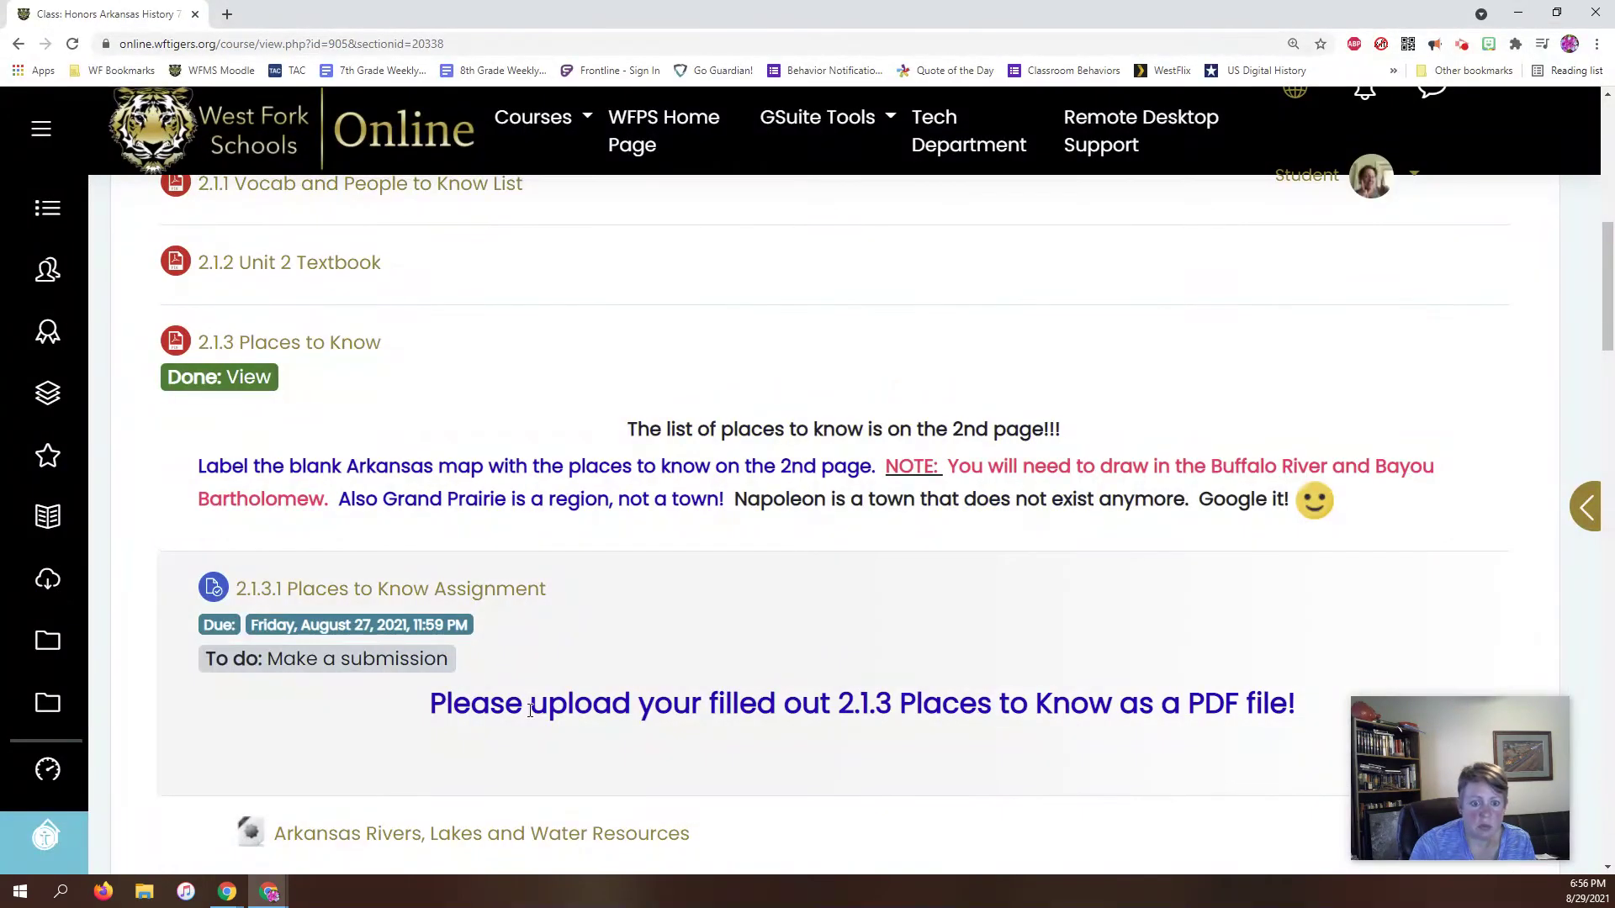
{"action": "left_click", "coordinate": [268, 890]}
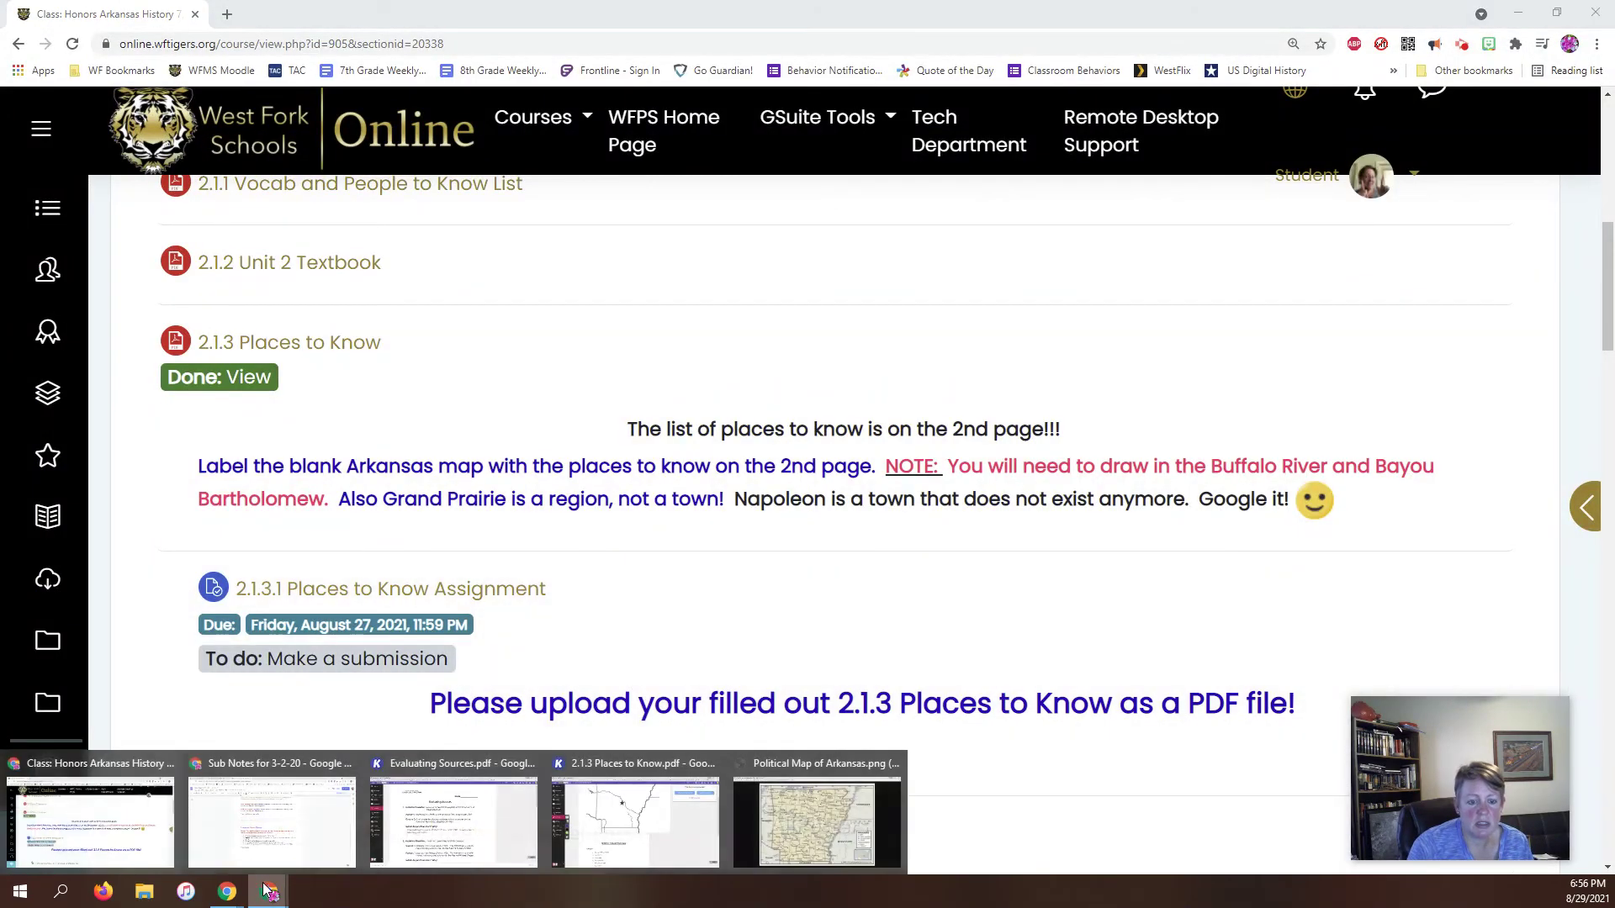
{"action": "scroll", "coordinate": [421, 678], "scroll_direction": "down", "scroll_amount": 3}
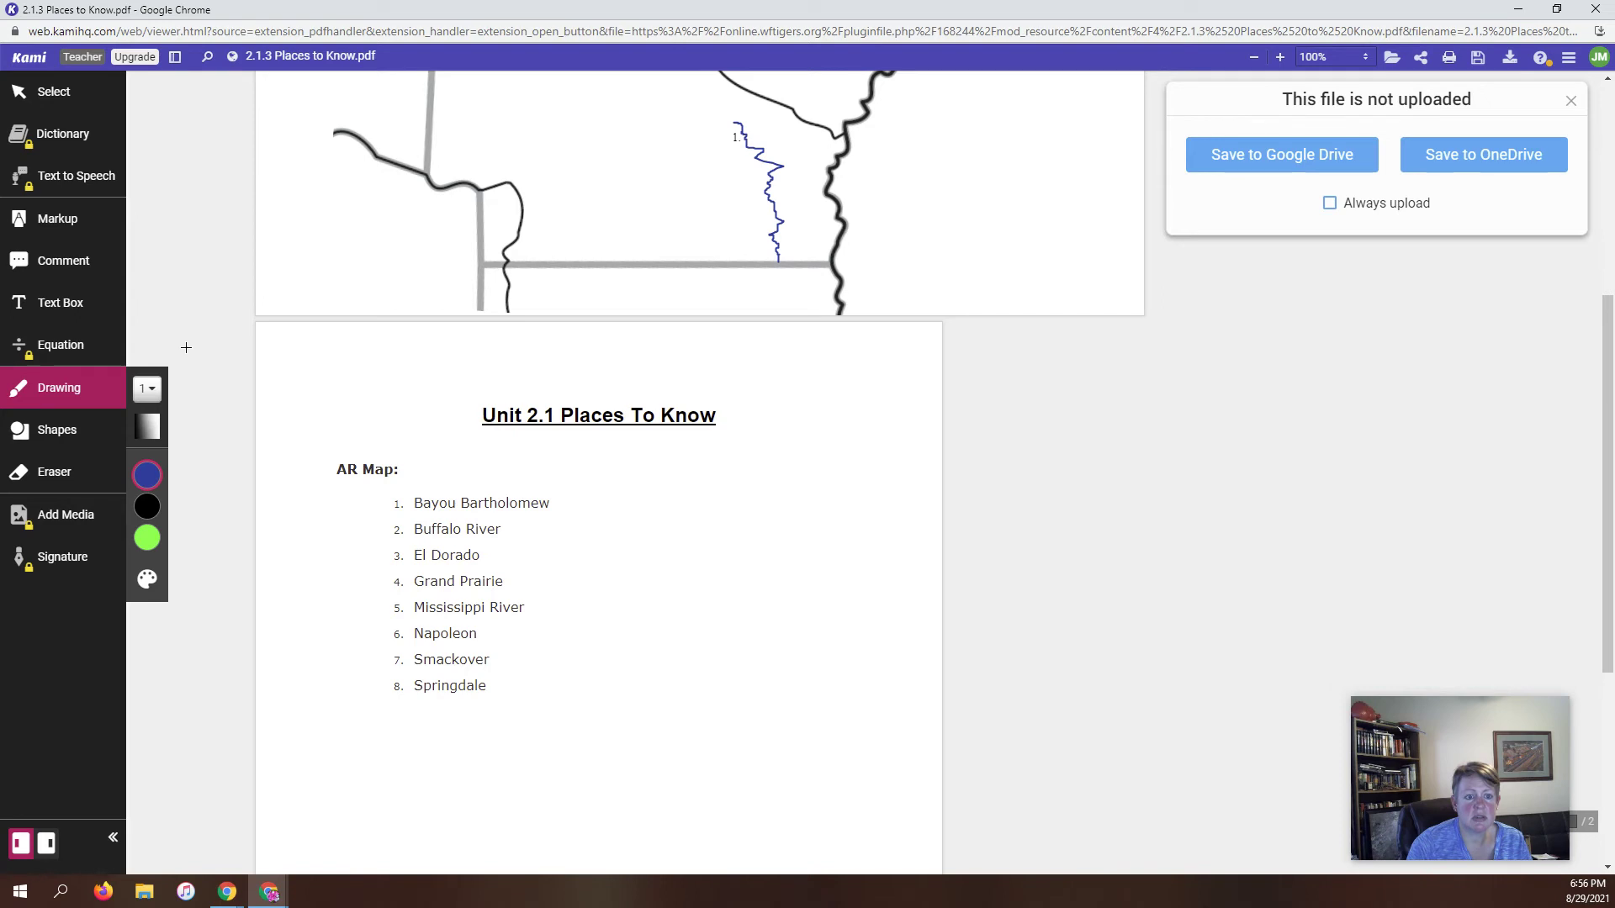
Step: Cycle through the Select, Shapes, Drawing and Text Box tools, ending in Select mode
{"action": "left_click", "coordinate": [38, 100]}
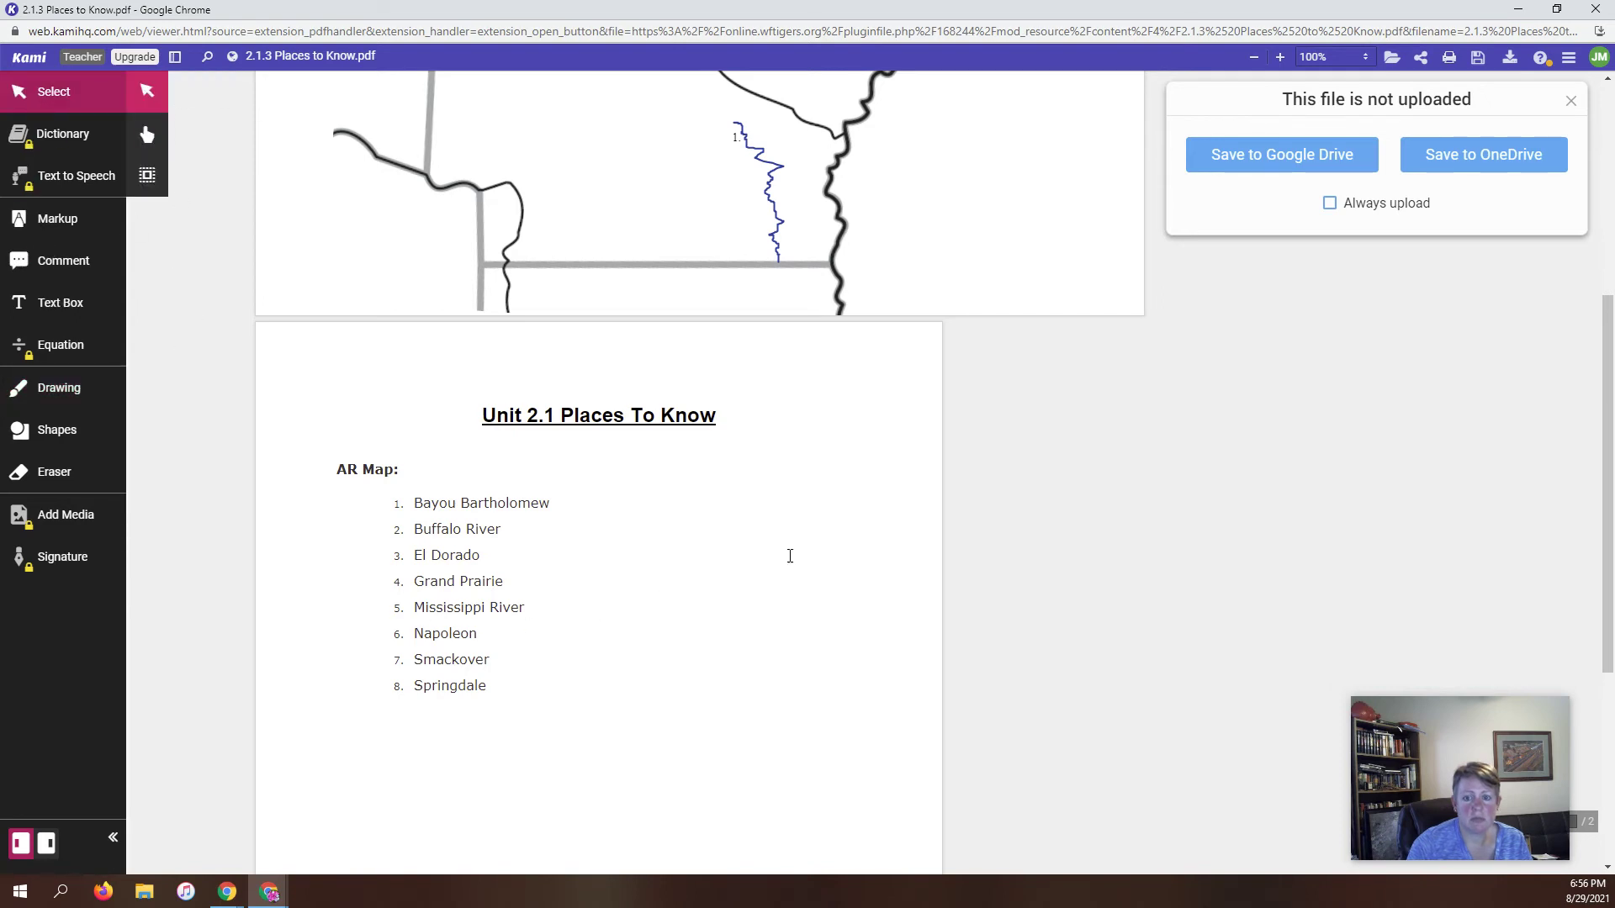
{"action": "scroll", "coordinate": [871, 442], "scroll_direction": "up", "scroll_amount": 5}
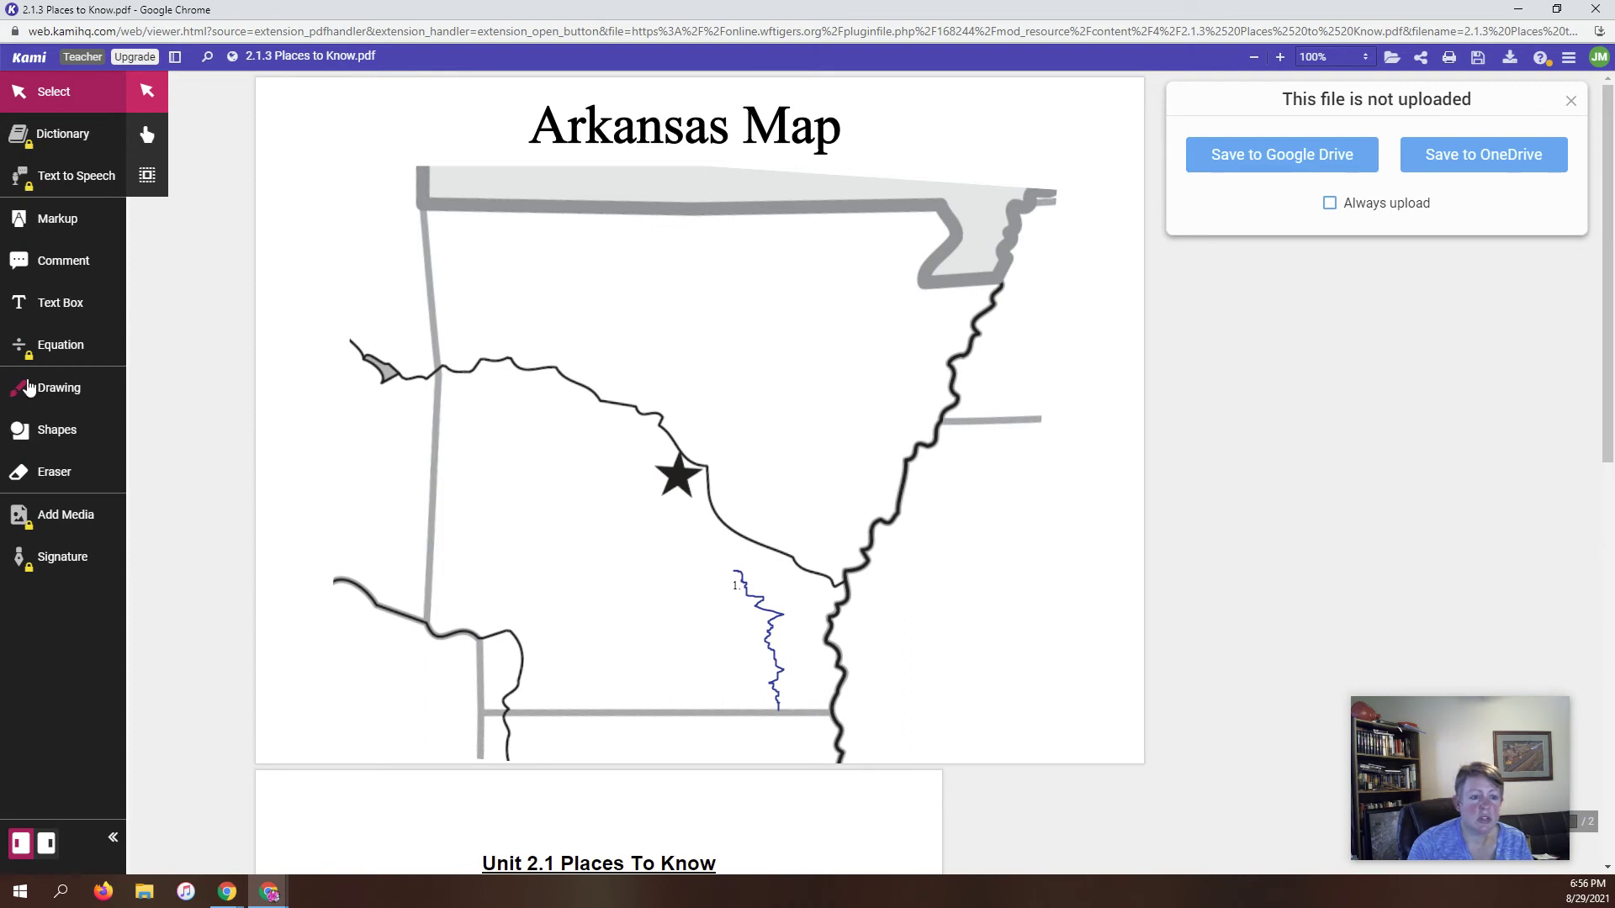
{"action": "left_click", "coordinate": [20, 431]}
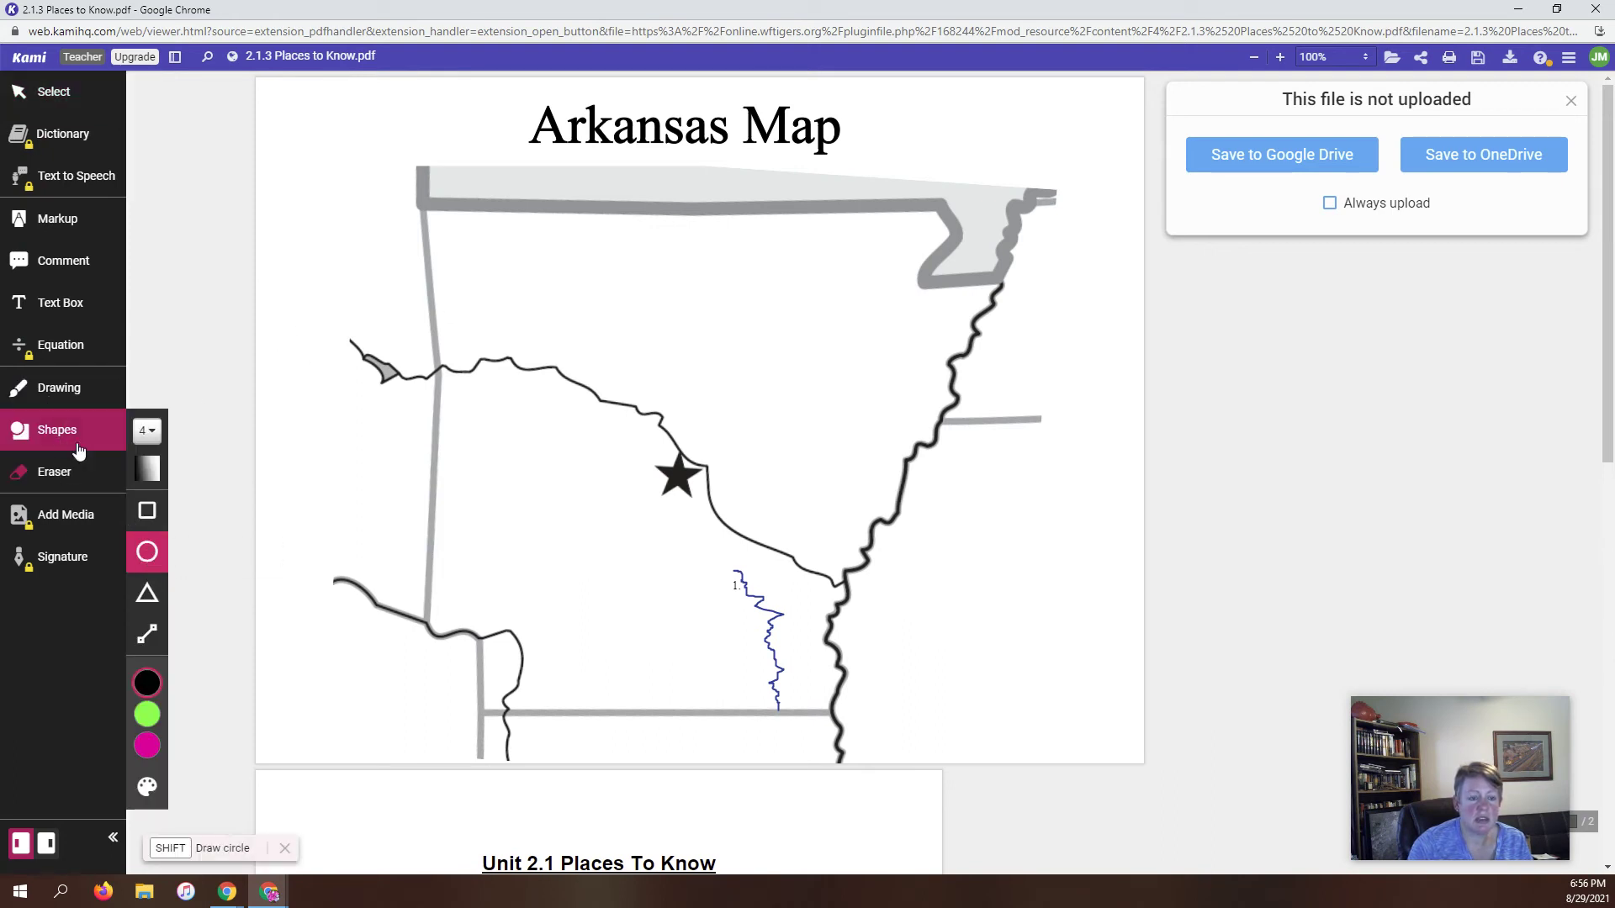
{"action": "left_click", "coordinate": [54, 389]}
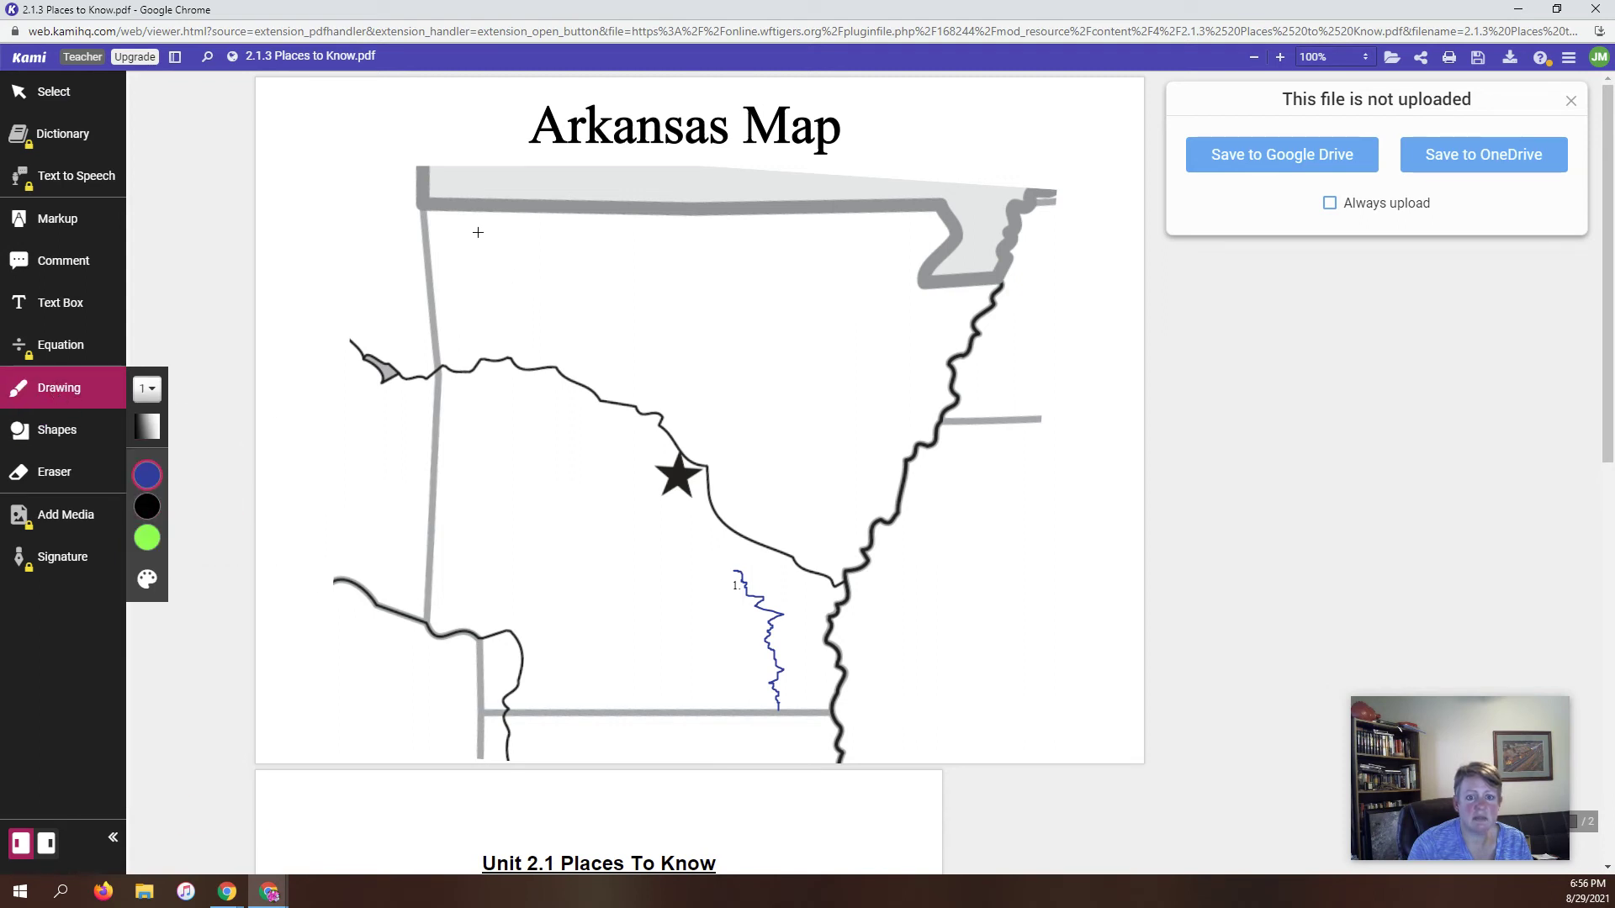
{"action": "scroll", "coordinate": [835, 612], "scroll_direction": "down", "scroll_amount": 5}
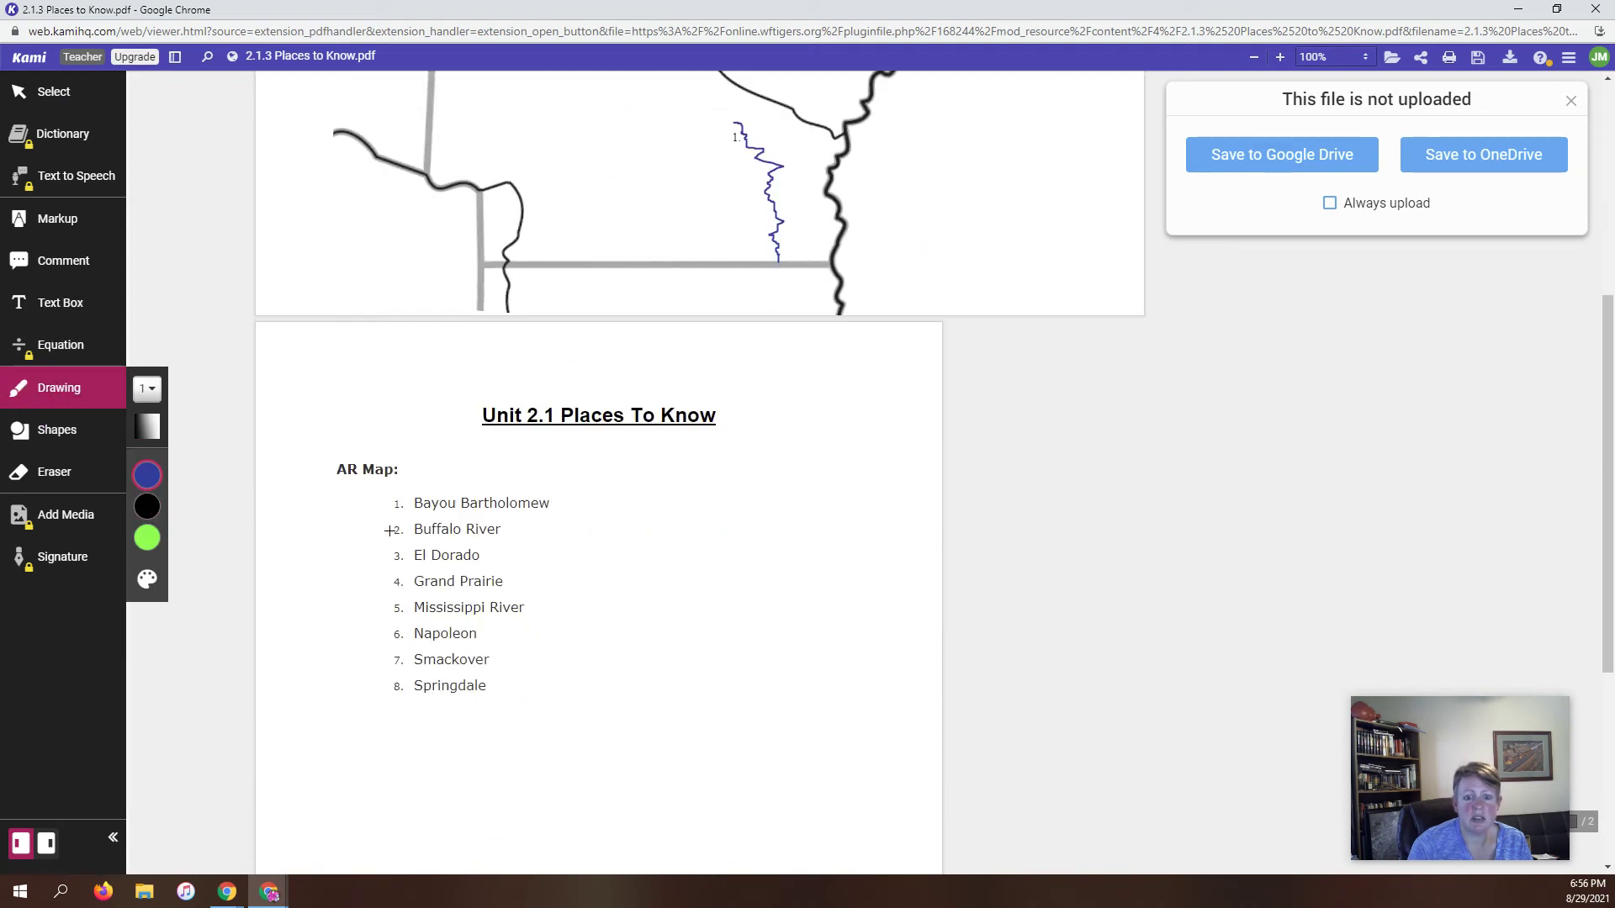
{"action": "scroll", "coordinate": [698, 350], "scroll_direction": "up", "scroll_amount": 3}
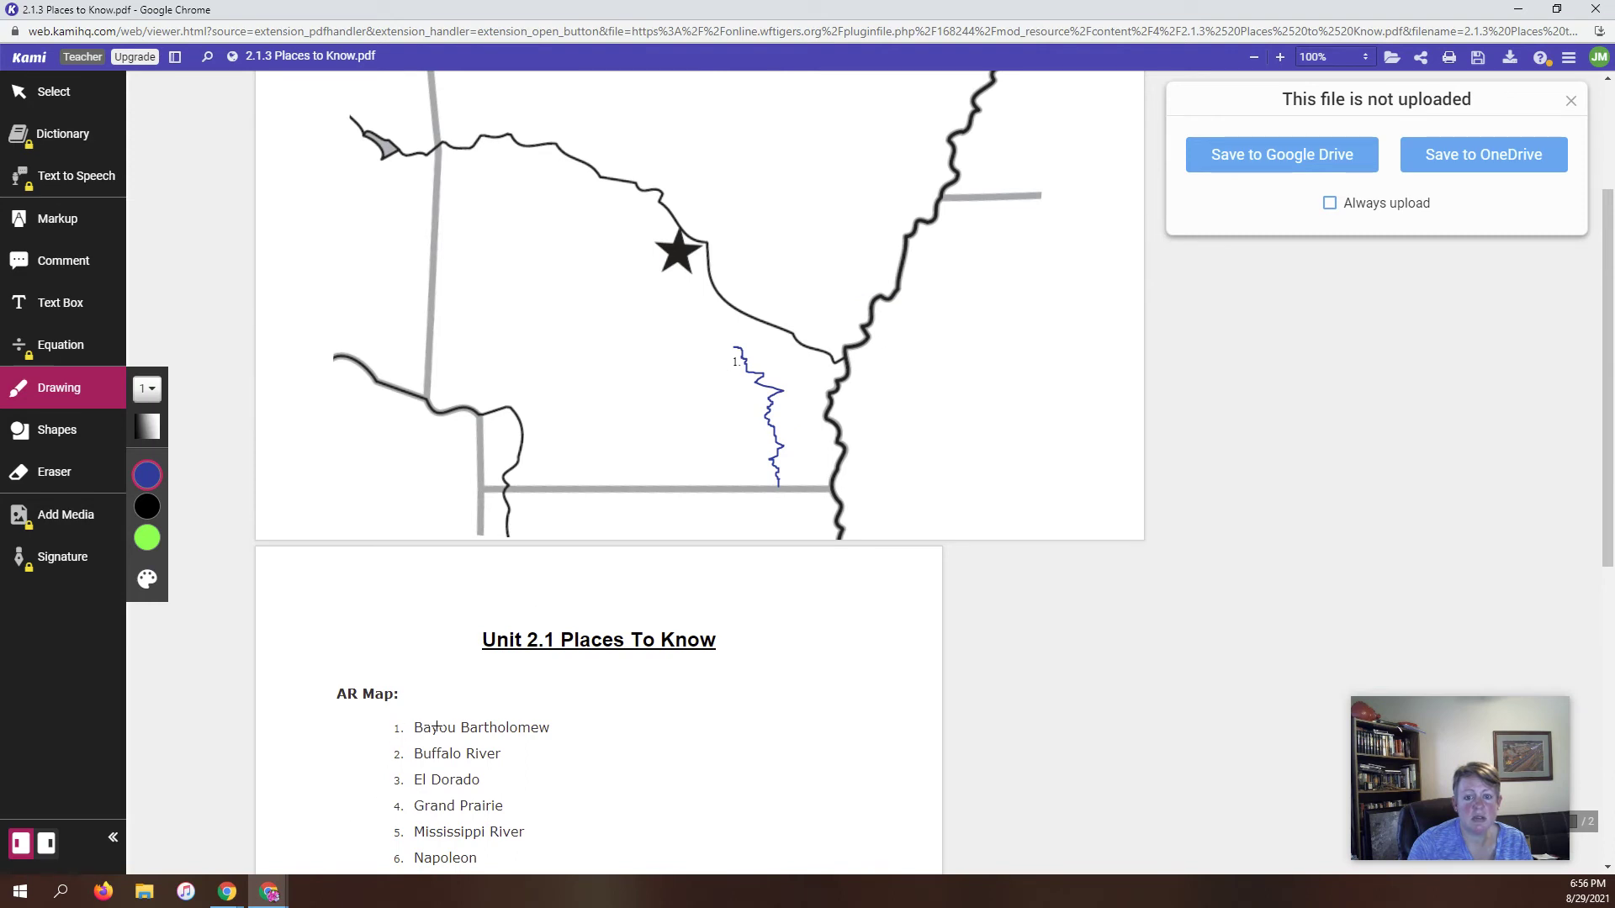
{"action": "left_click", "coordinate": [74, 304]}
{"action": "left_click", "coordinate": [66, 94]}
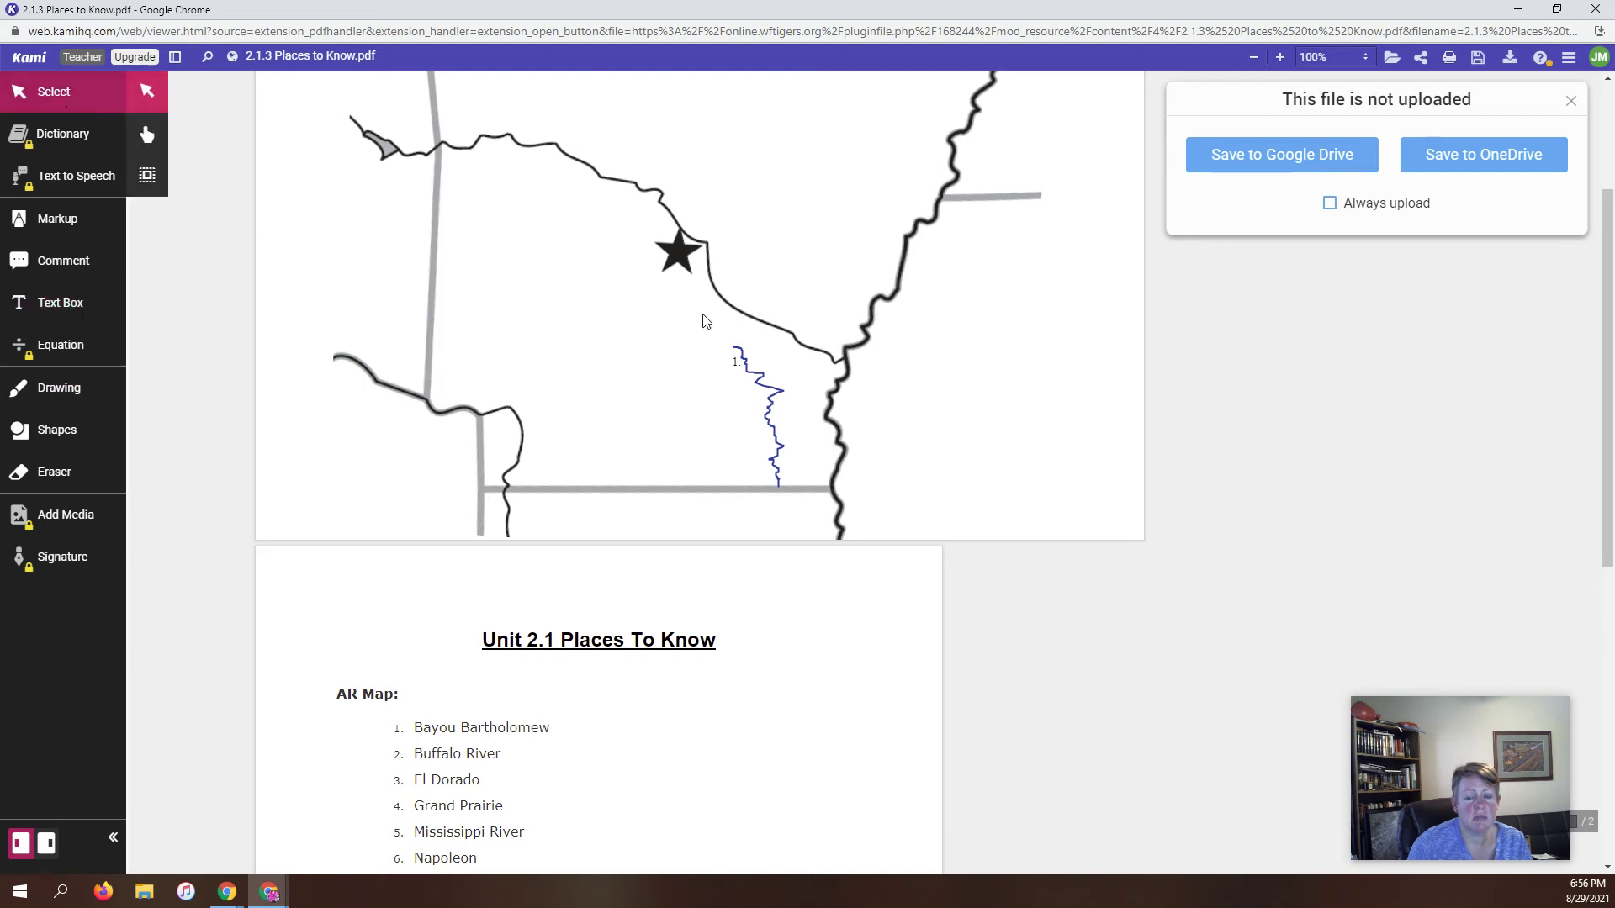
Step: Extend the label to "1. Bayou Bartholomew" and move it across the blue river
{"action": "left_click", "coordinate": [736, 353]}
{"action": "left_click", "coordinate": [737, 362]}
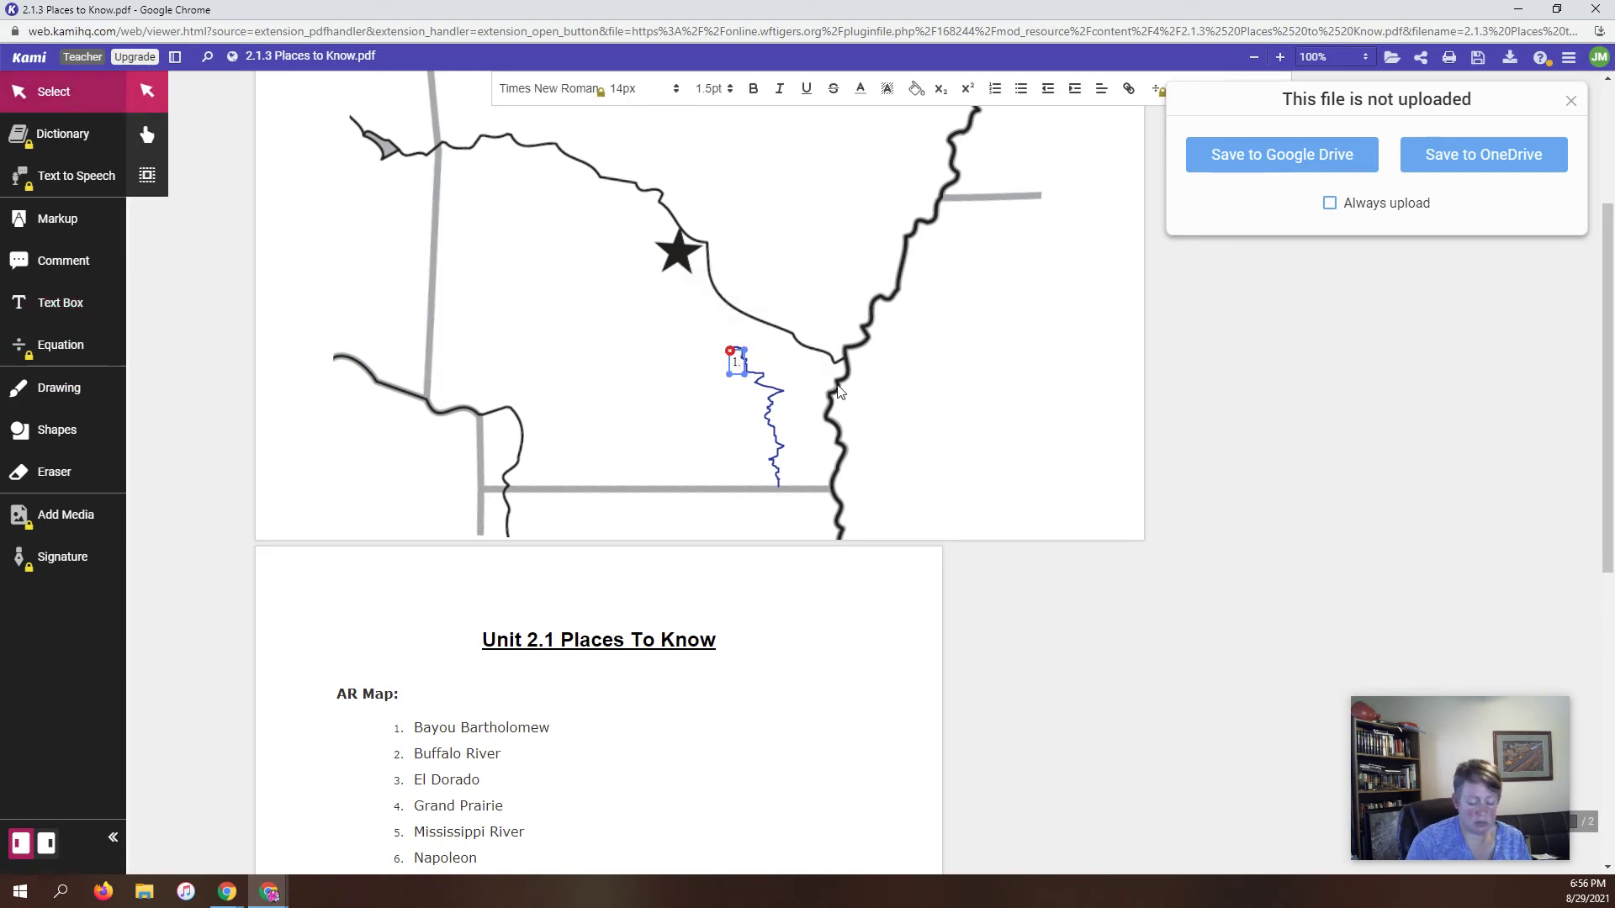
{"action": "type", "text": "Ba"}
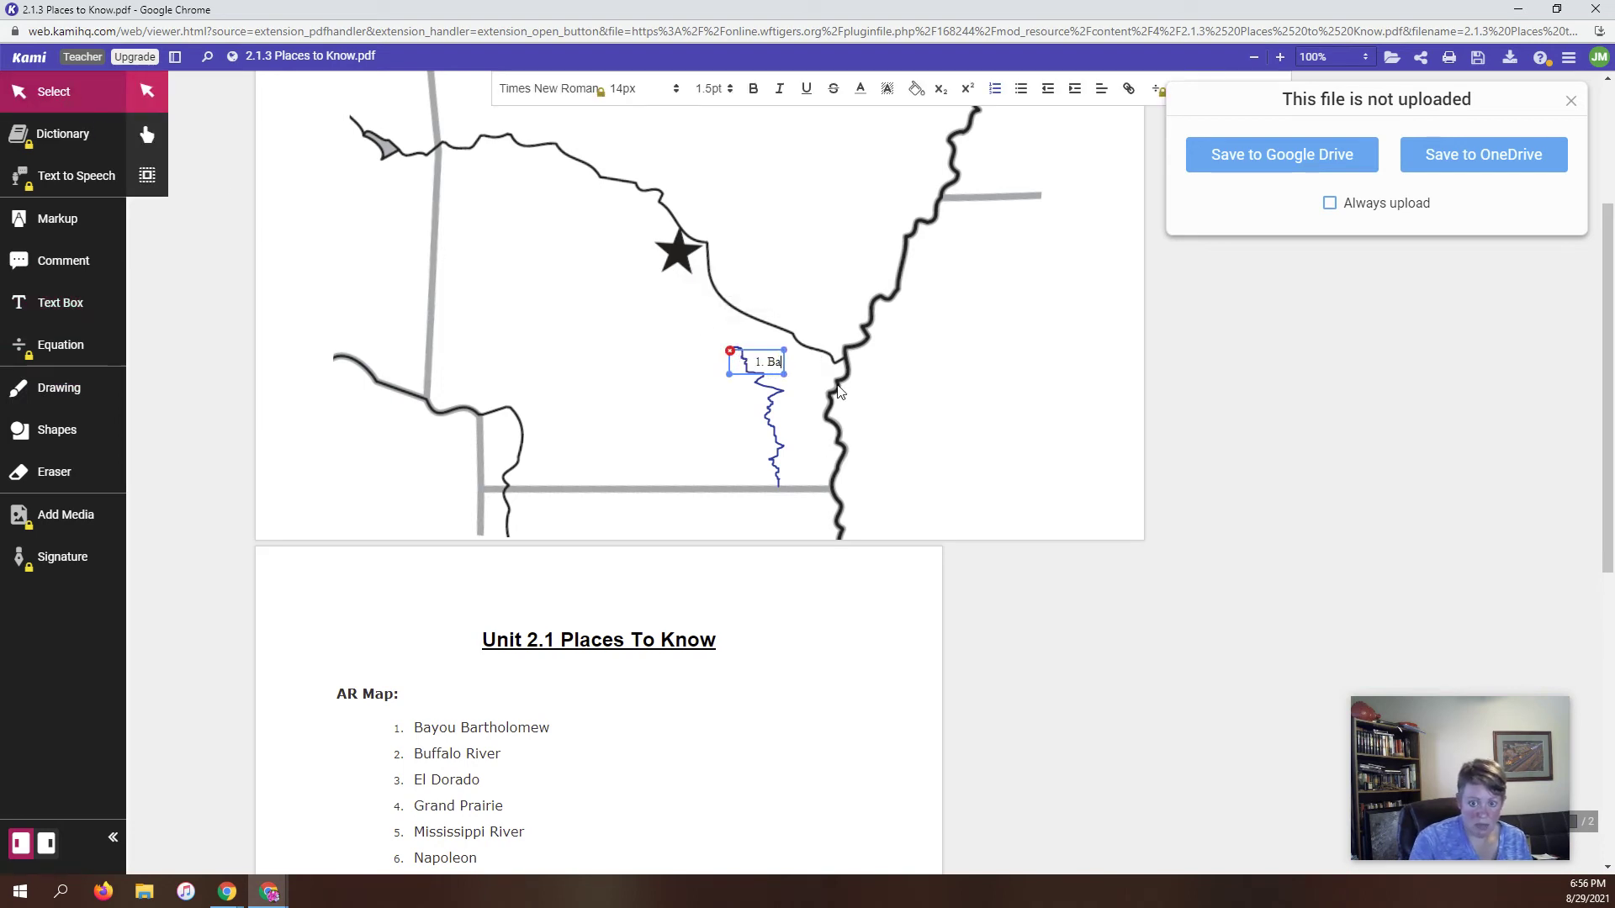
{"action": "type", "text": "you Bartholomew"}
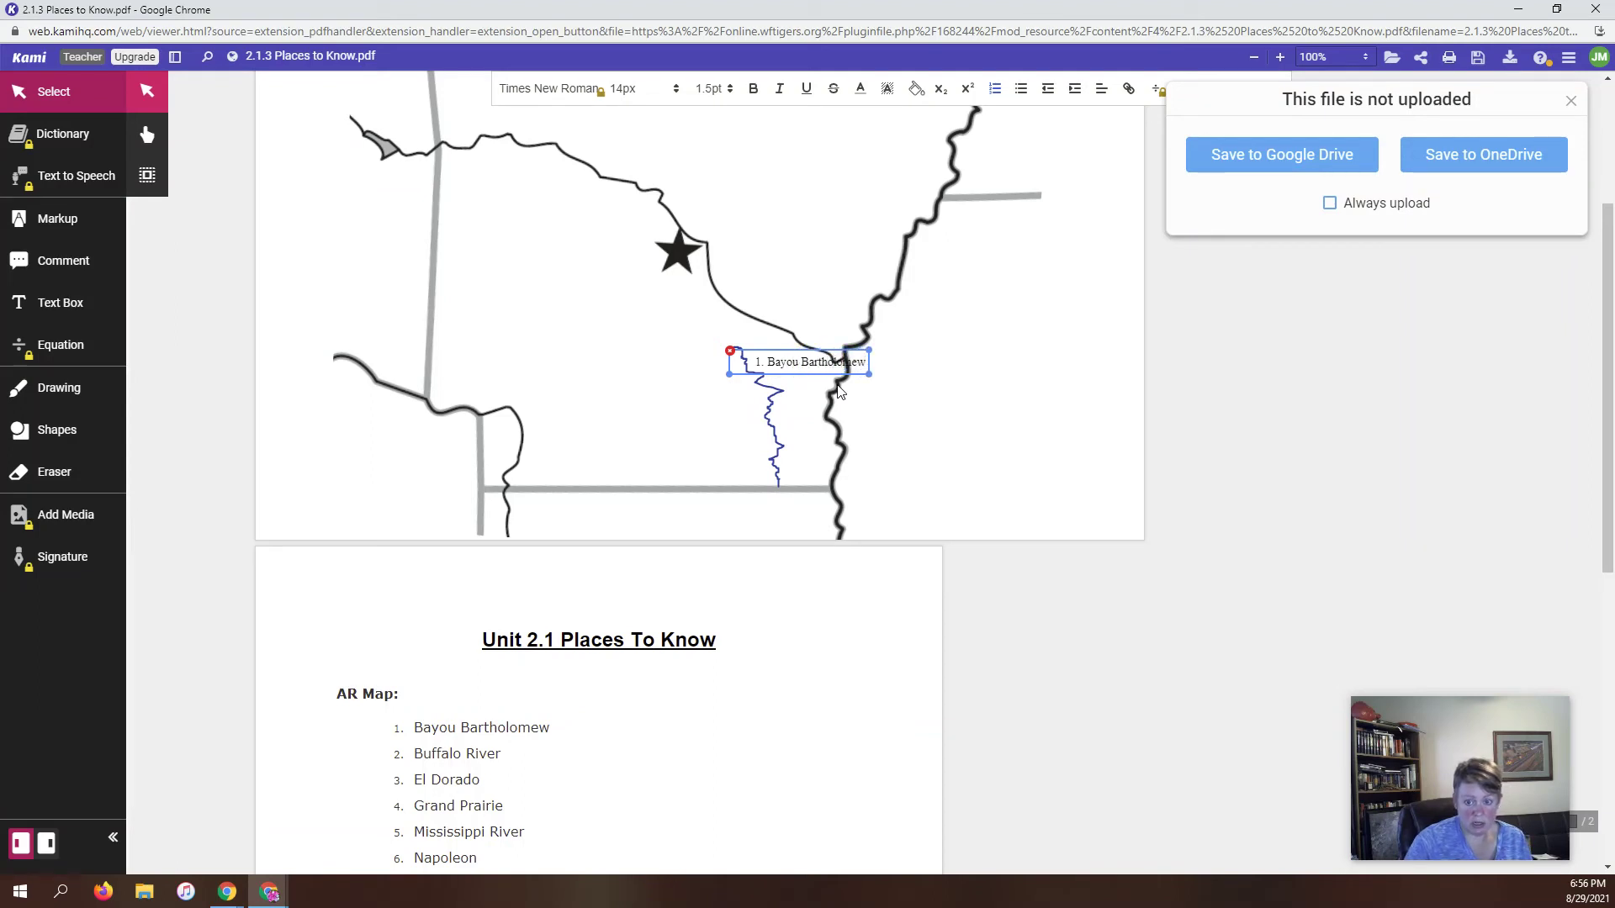
{"action": "left_click", "coordinate": [952, 378]}
{"action": "left_click", "coordinate": [858, 353]}
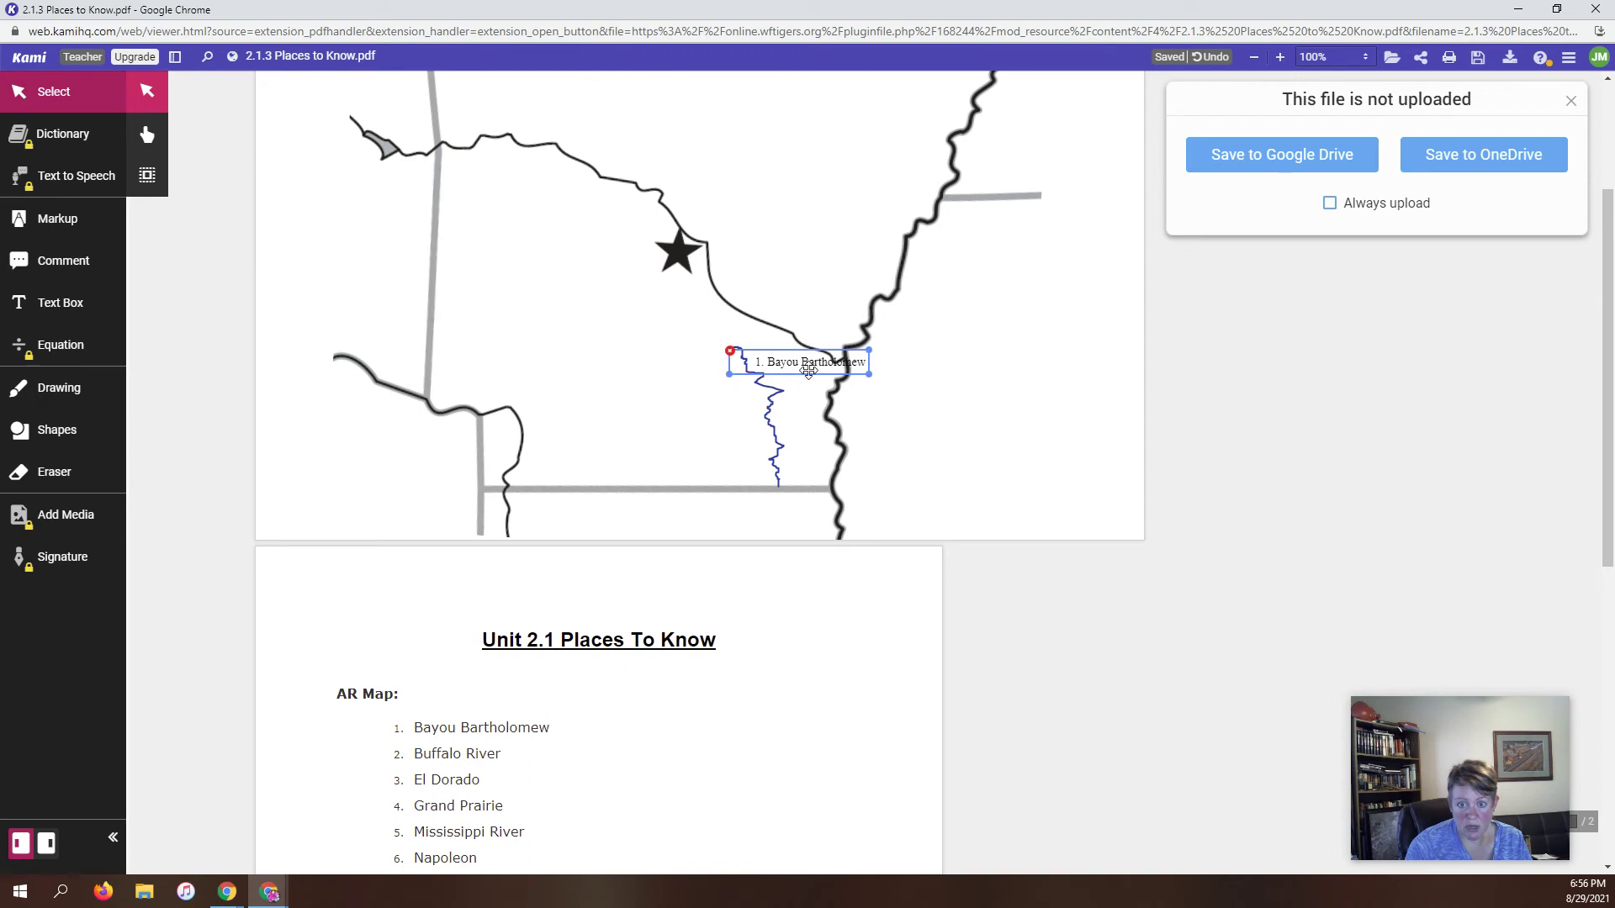
{"action": "left_click_drag", "start_coordinate": [807, 371], "coordinate": [762, 412]}
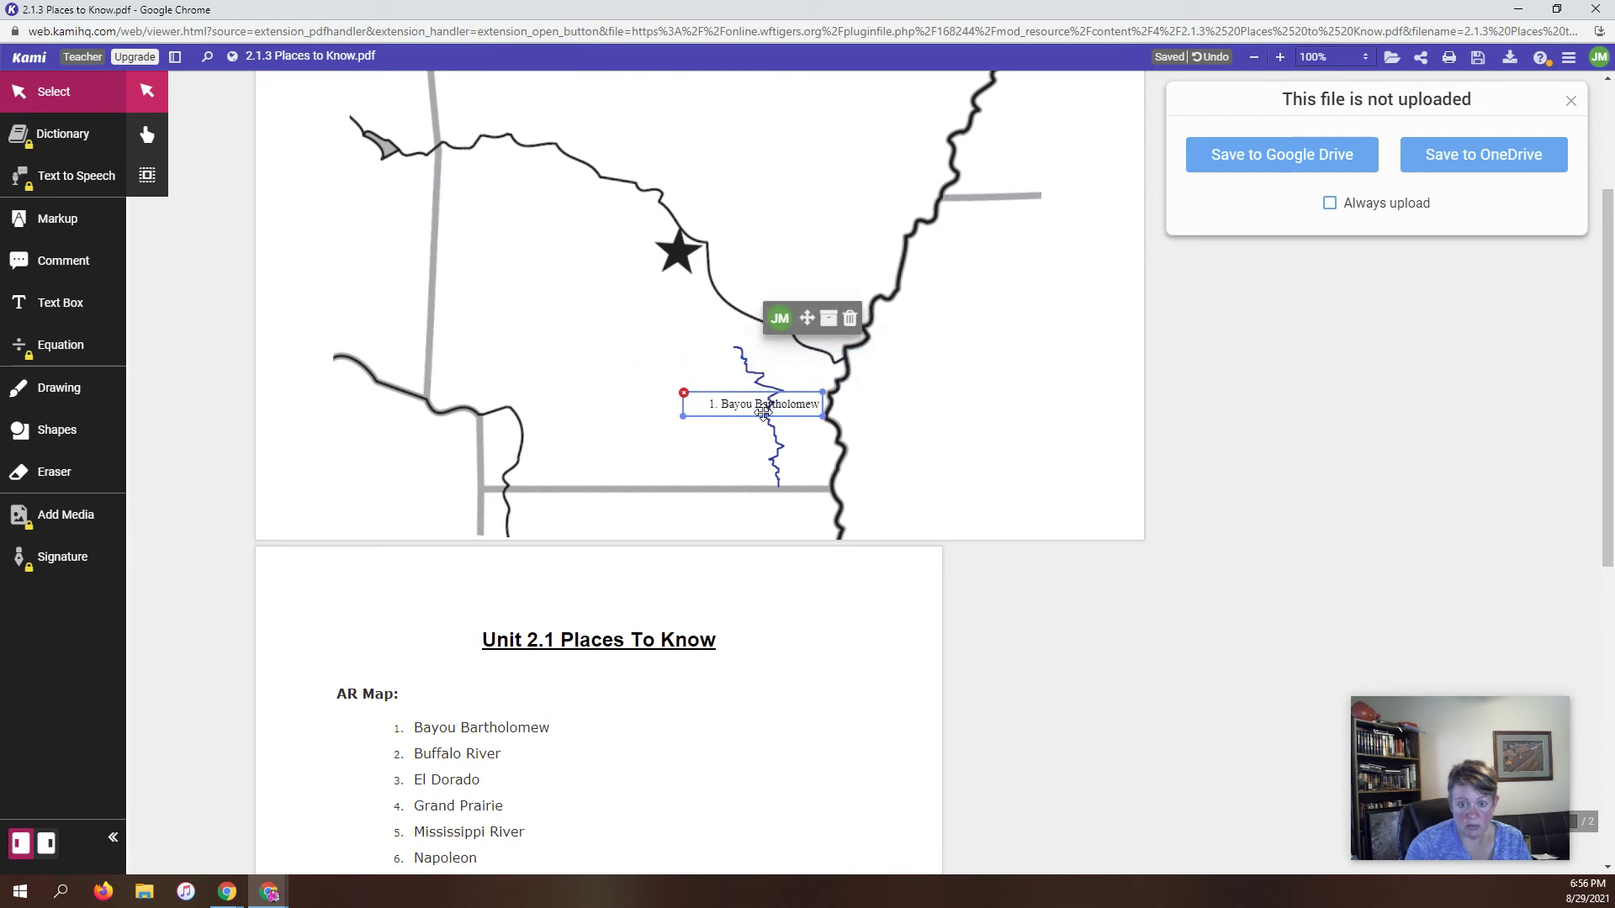
{"action": "left_click", "coordinate": [978, 389]}
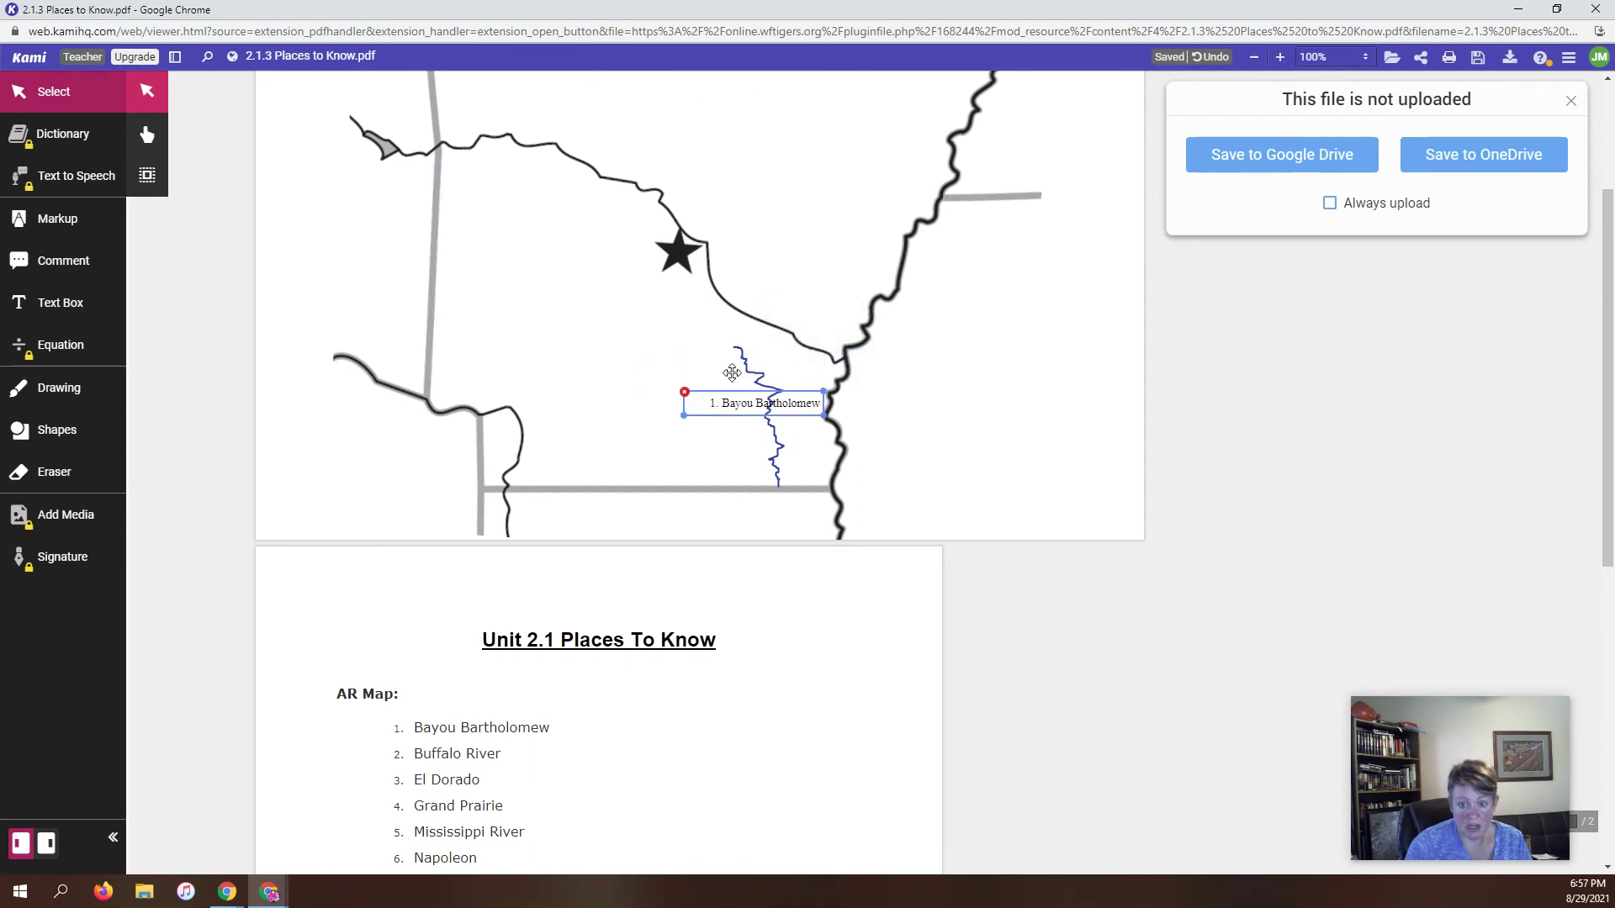
{"action": "scroll", "coordinate": [1058, 582], "scroll_direction": "up", "scroll_amount": 3}
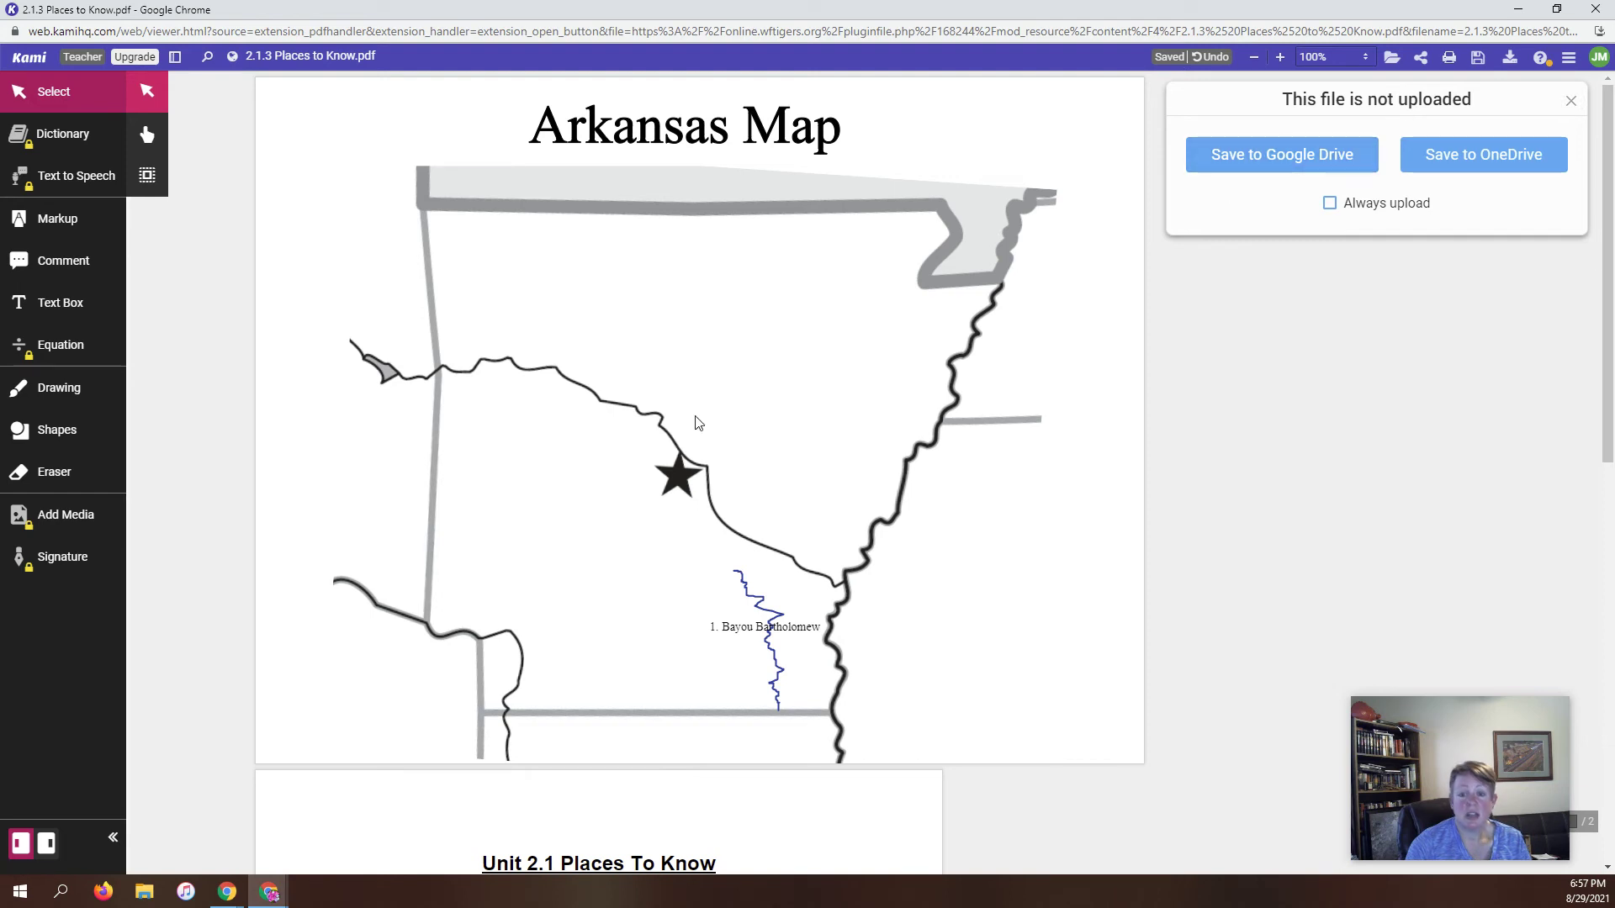
Step: Export the annotated map from Kami as a PDF with all annotations
{"action": "scroll", "coordinate": [602, 632], "scroll_direction": "down", "scroll_amount": 5}
{"action": "scroll", "coordinate": [617, 723], "scroll_direction": "up", "scroll_amount": 5}
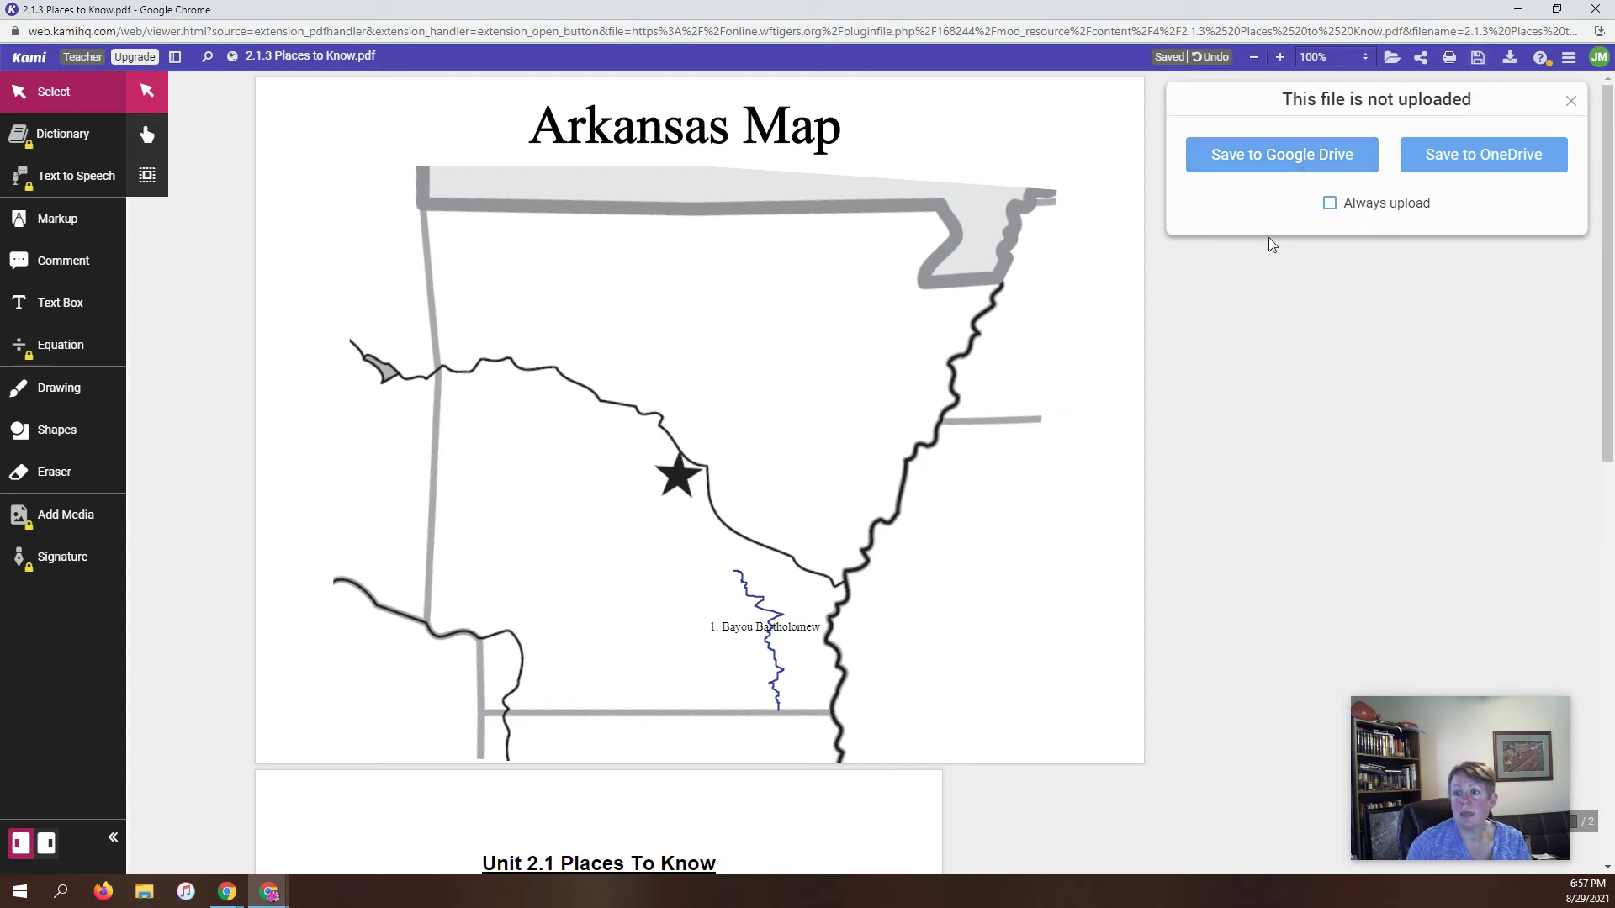
{"action": "left_click", "coordinate": [1510, 61]}
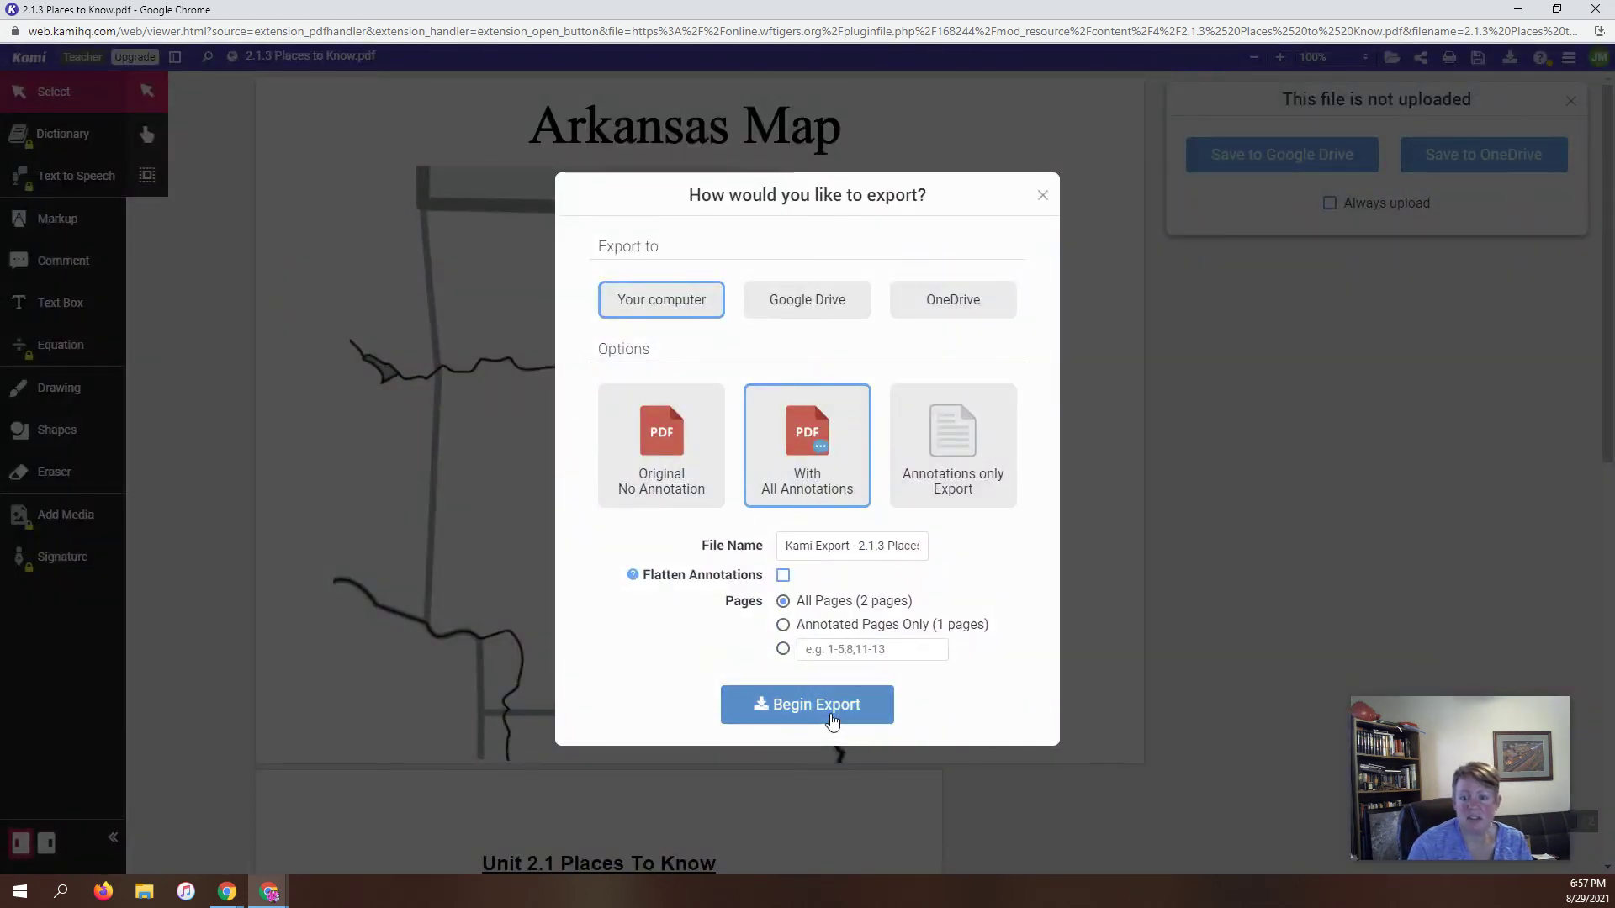
{"action": "left_click", "coordinate": [831, 720]}
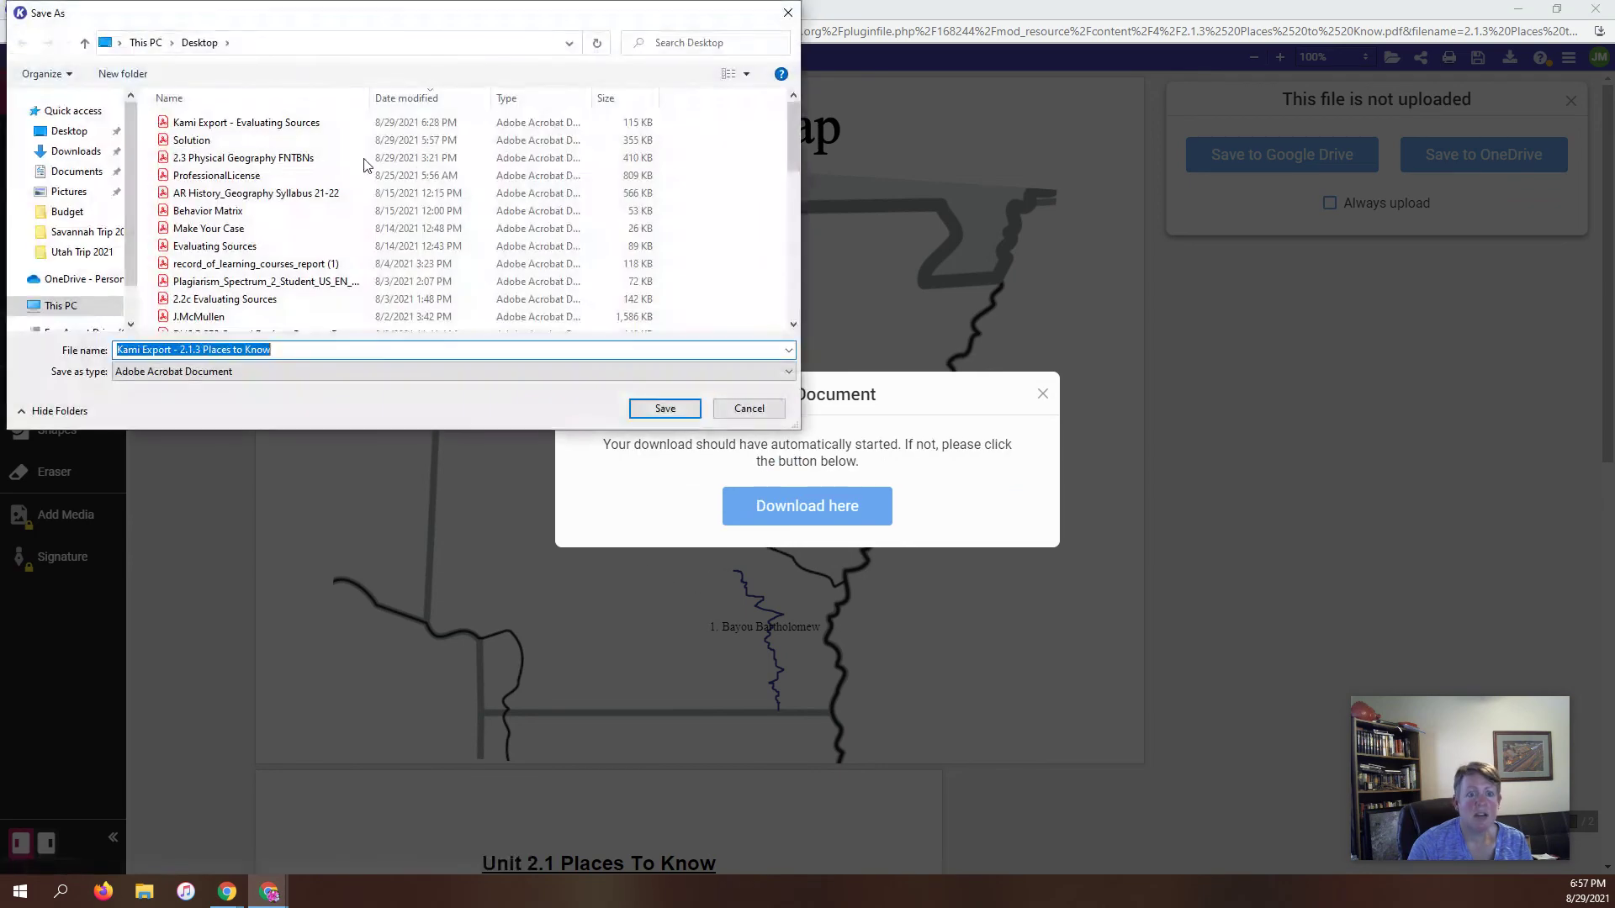
Step: Save the exported PDF to the Desktop as '2.1.3 Places to Know'
{"action": "left_click", "coordinate": [177, 349]}
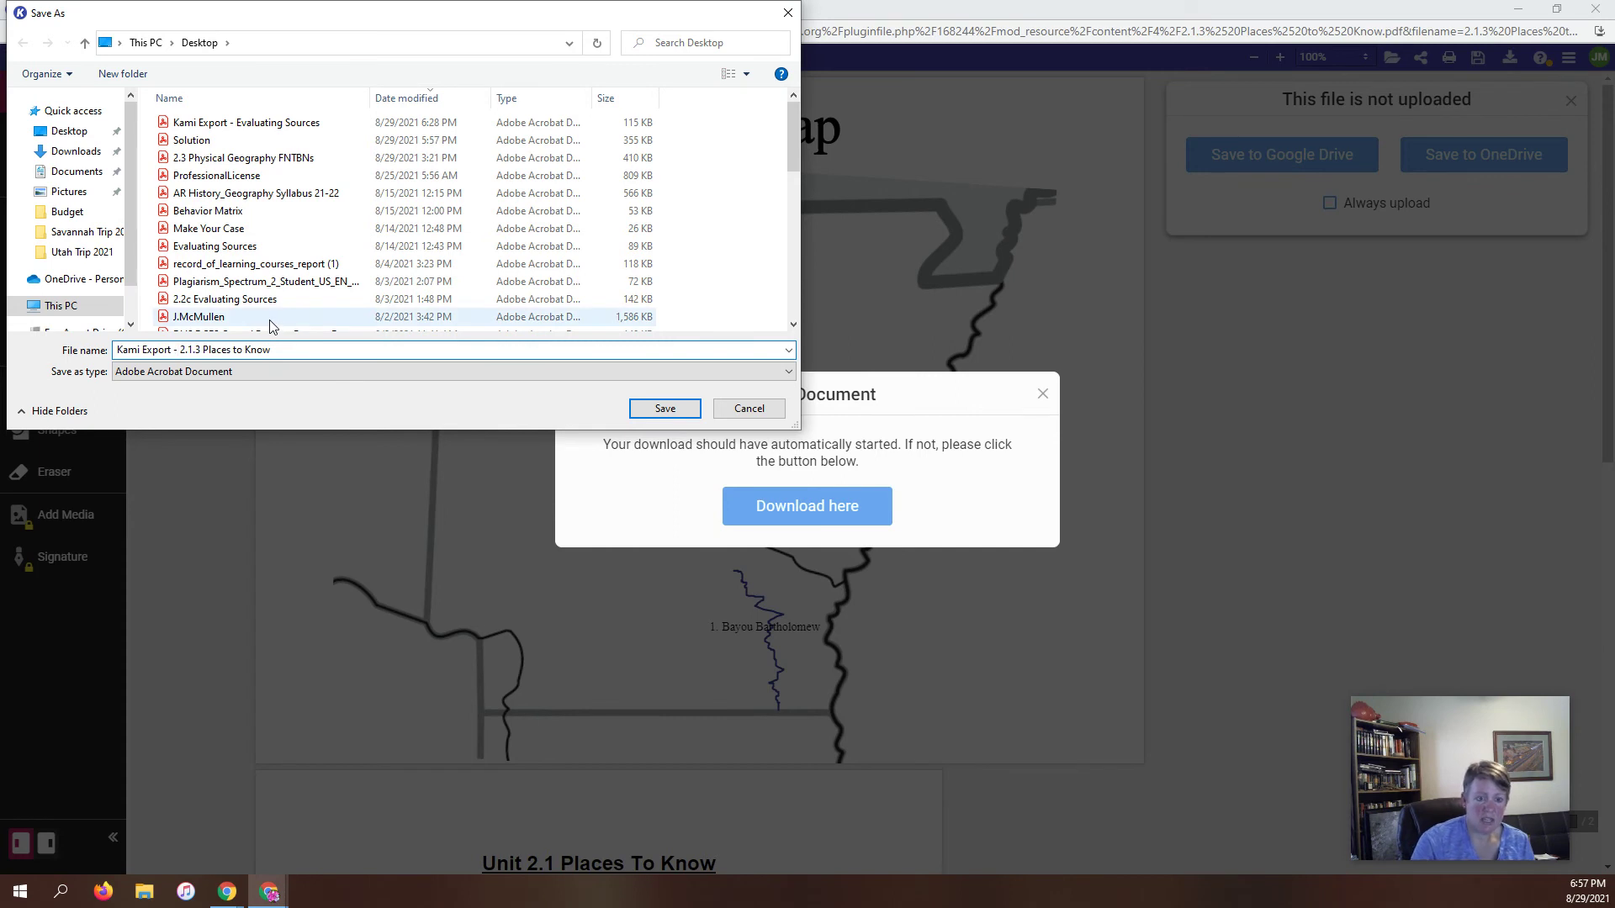
{"action": "key", "text": "BackSpace"}
{"action": "key", "text": "BackSpace"}
{"action": "key", "text": "BackSpace"}
{"action": "key", "text": "BackSpace"}
{"action": "key", "text": "BackSpace"}
{"action": "key", "text": "BackSpace"}
{"action": "key", "text": "BackSpace"}
{"action": "key", "text": "BackSpace"}
{"action": "key", "text": "BackSpace"}
{"action": "key", "text": "BackSpace"}
{"action": "key", "text": "BackSpace"}
{"action": "key", "text": "BackSpace"}
{"action": "key", "text": "BackSpace"}
{"action": "key", "text": "BackSpace"}
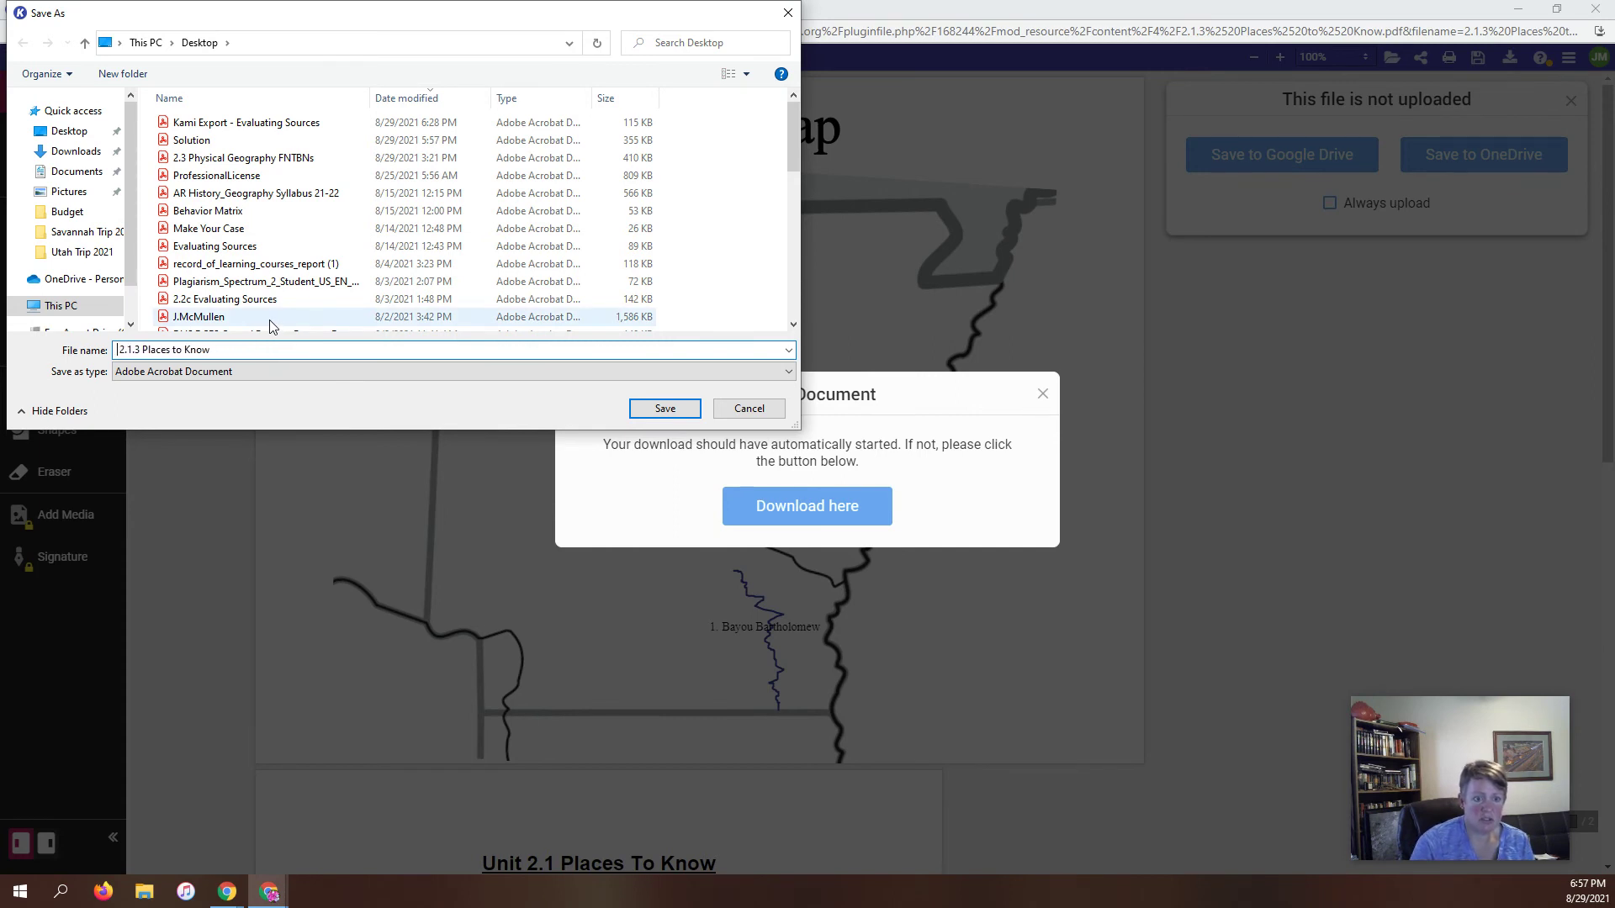
{"action": "left_click", "coordinate": [665, 409]}
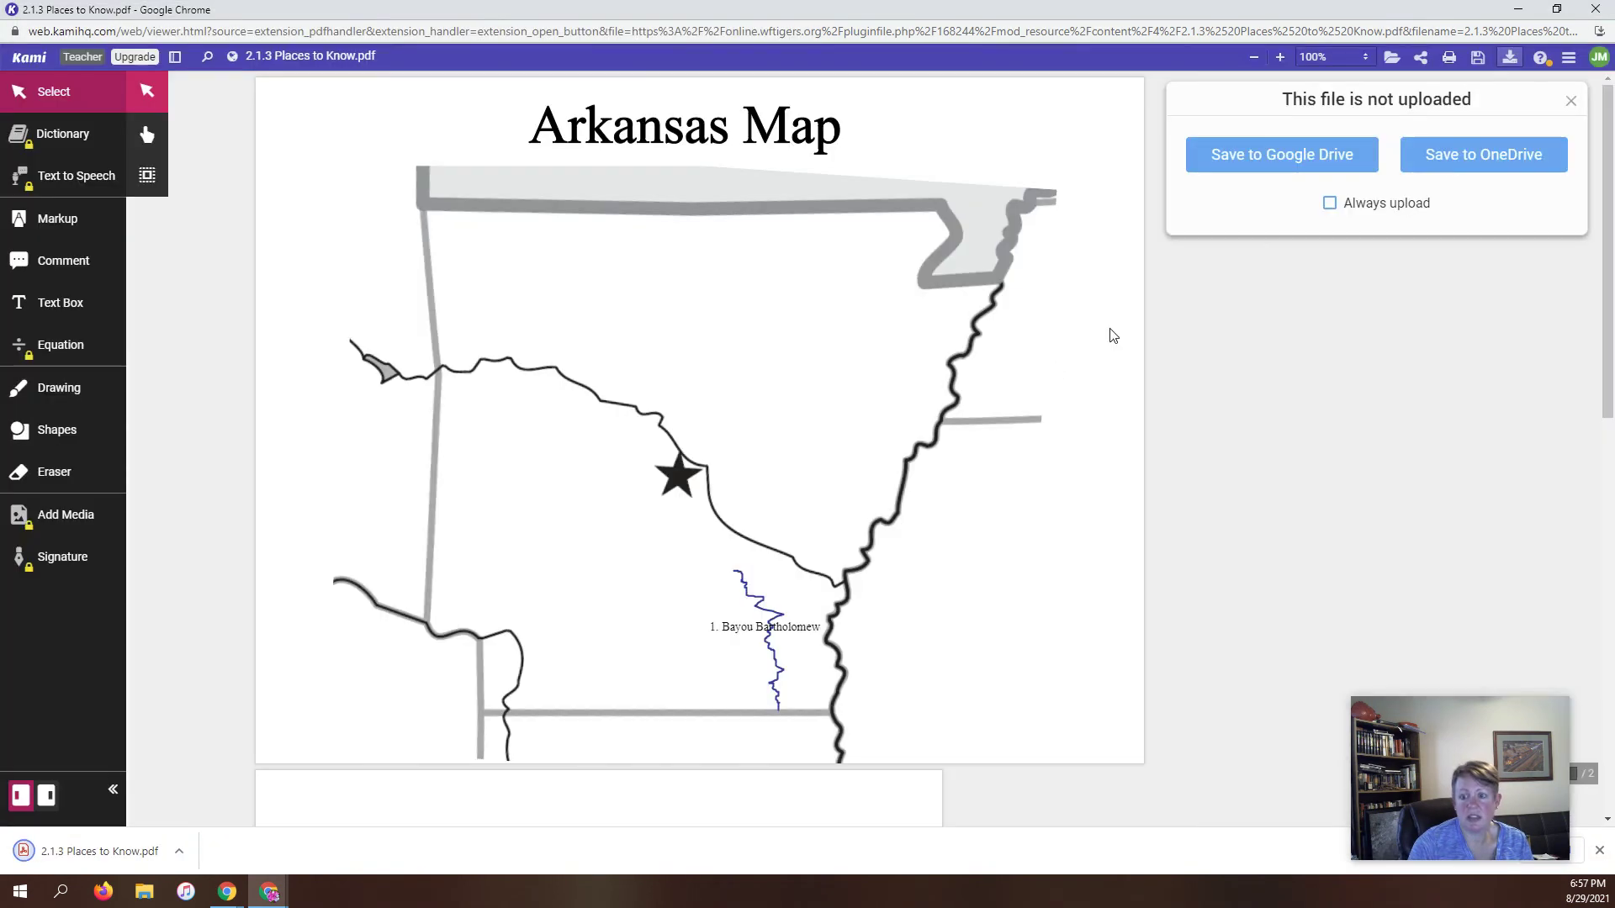
{"action": "left_click", "coordinate": [1043, 370]}
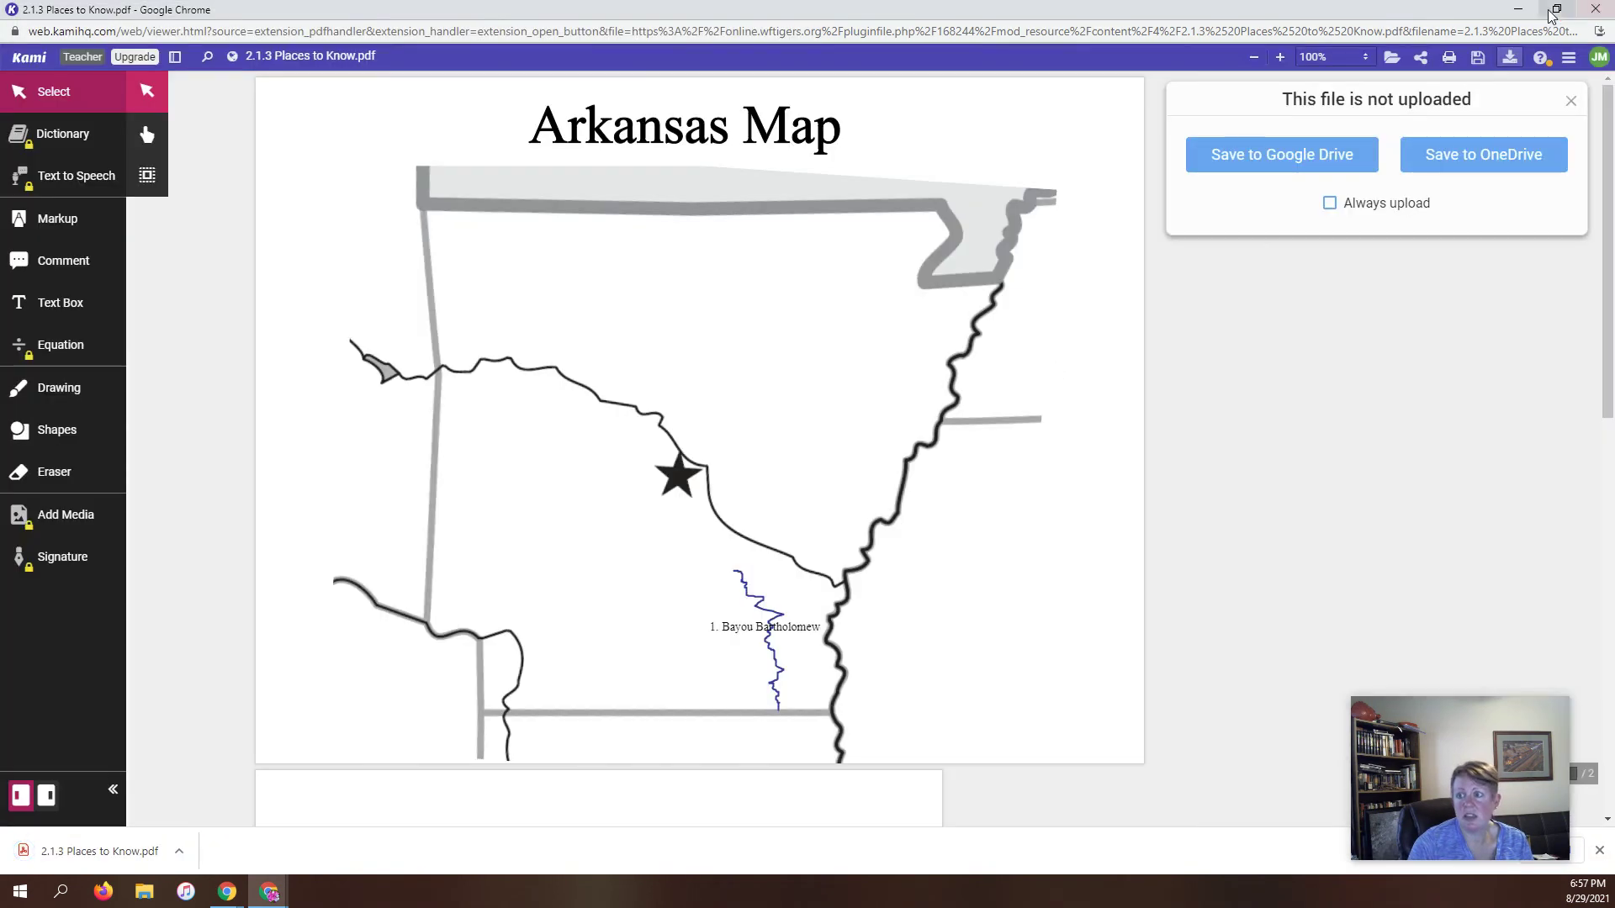
Step: Minimize Kami and open the Moodle 2.1.3.1 Places to Know Assignment page, which shows no attempt yet
{"action": "left_click", "coordinate": [1531, 10]}
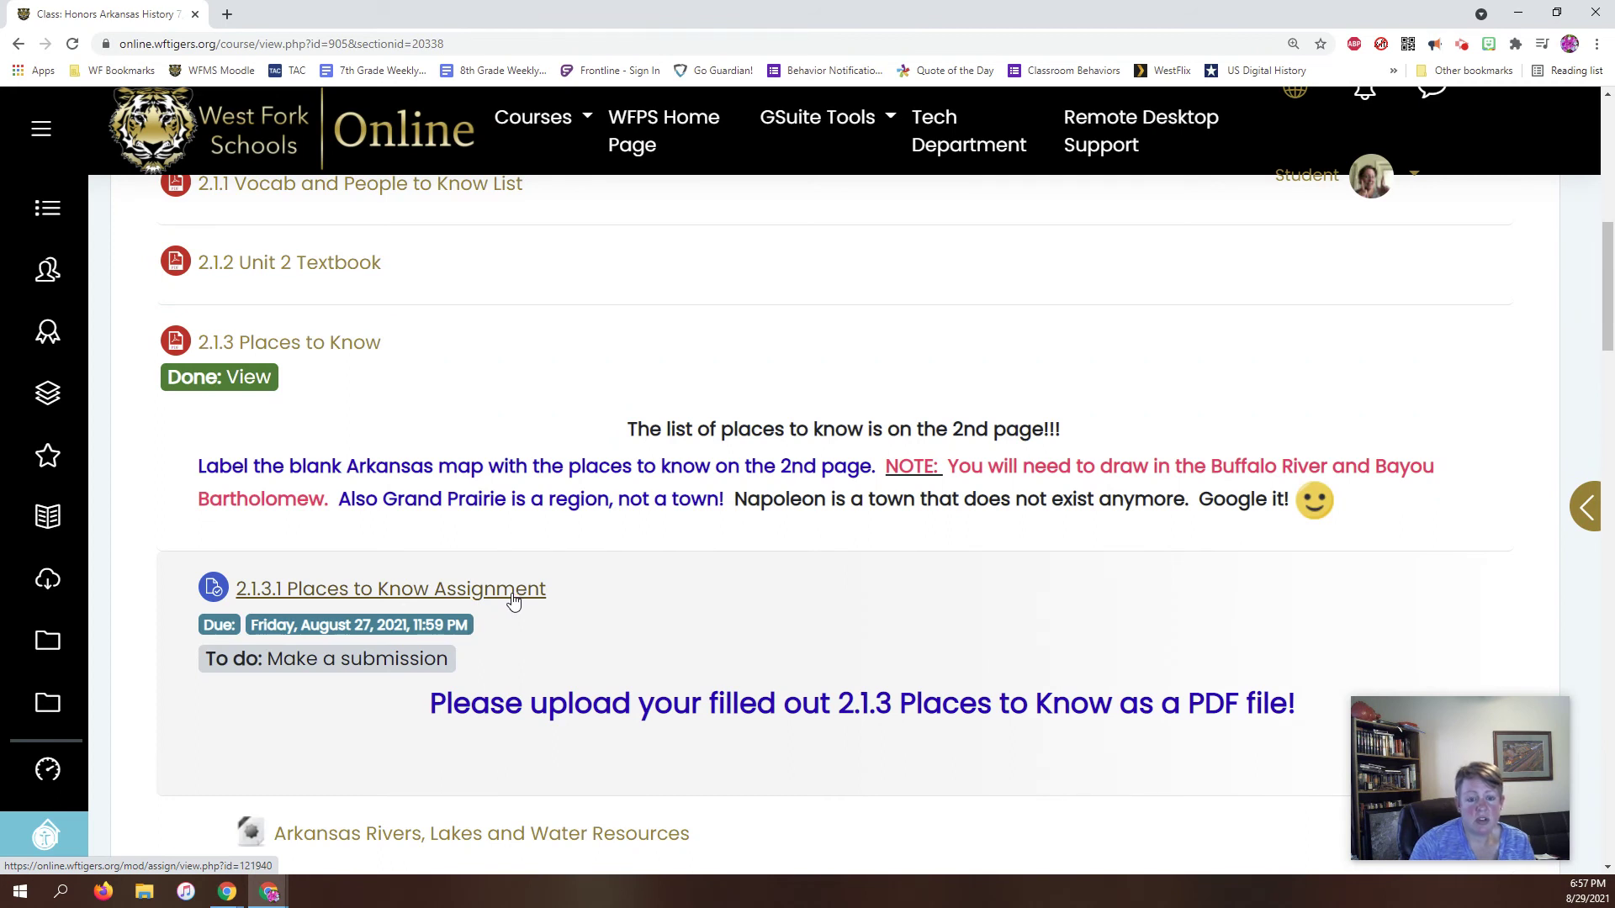
{"action": "left_click", "coordinate": [513, 601]}
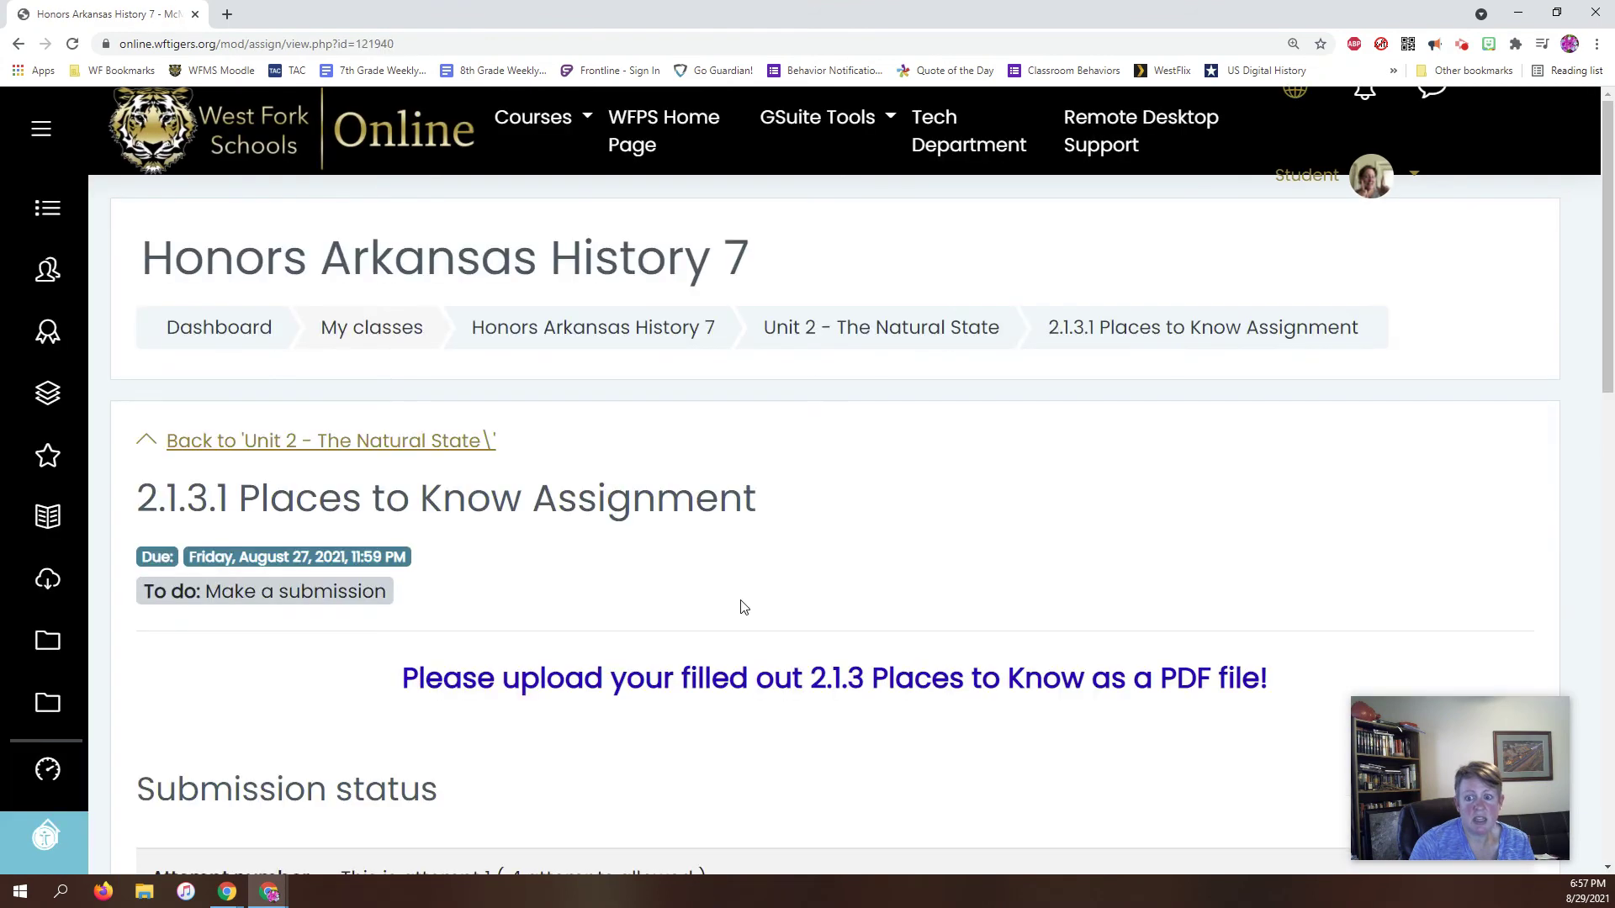
{"action": "scroll", "coordinate": [878, 586], "scroll_direction": "down", "scroll_amount": 3}
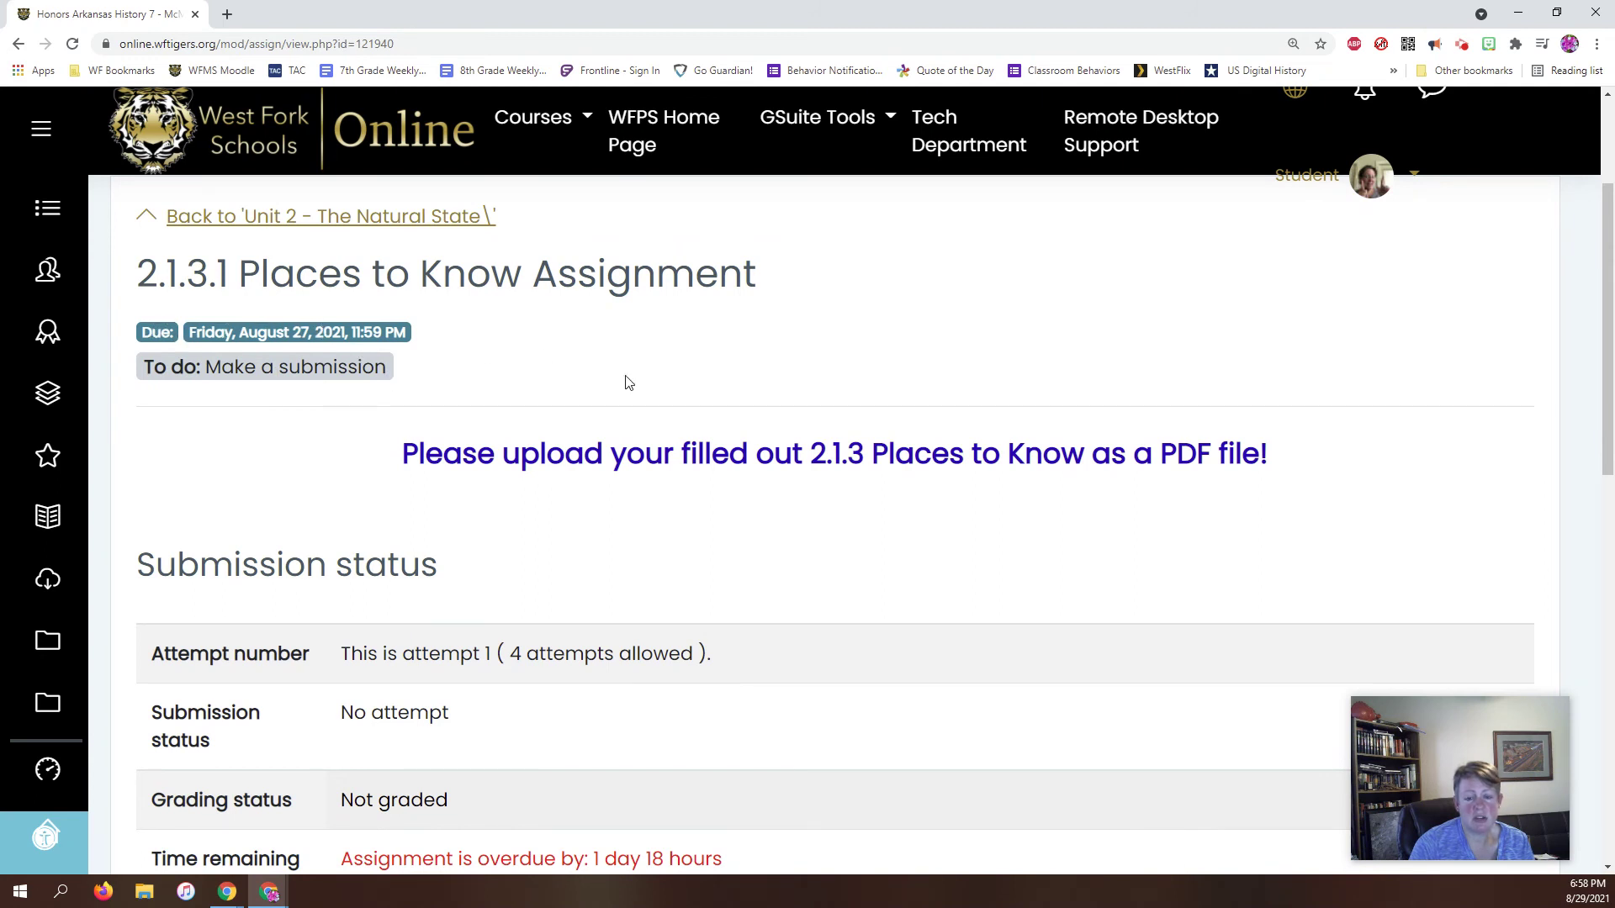
{"action": "scroll", "coordinate": [775, 439], "scroll_direction": "down", "scroll_amount": 6}
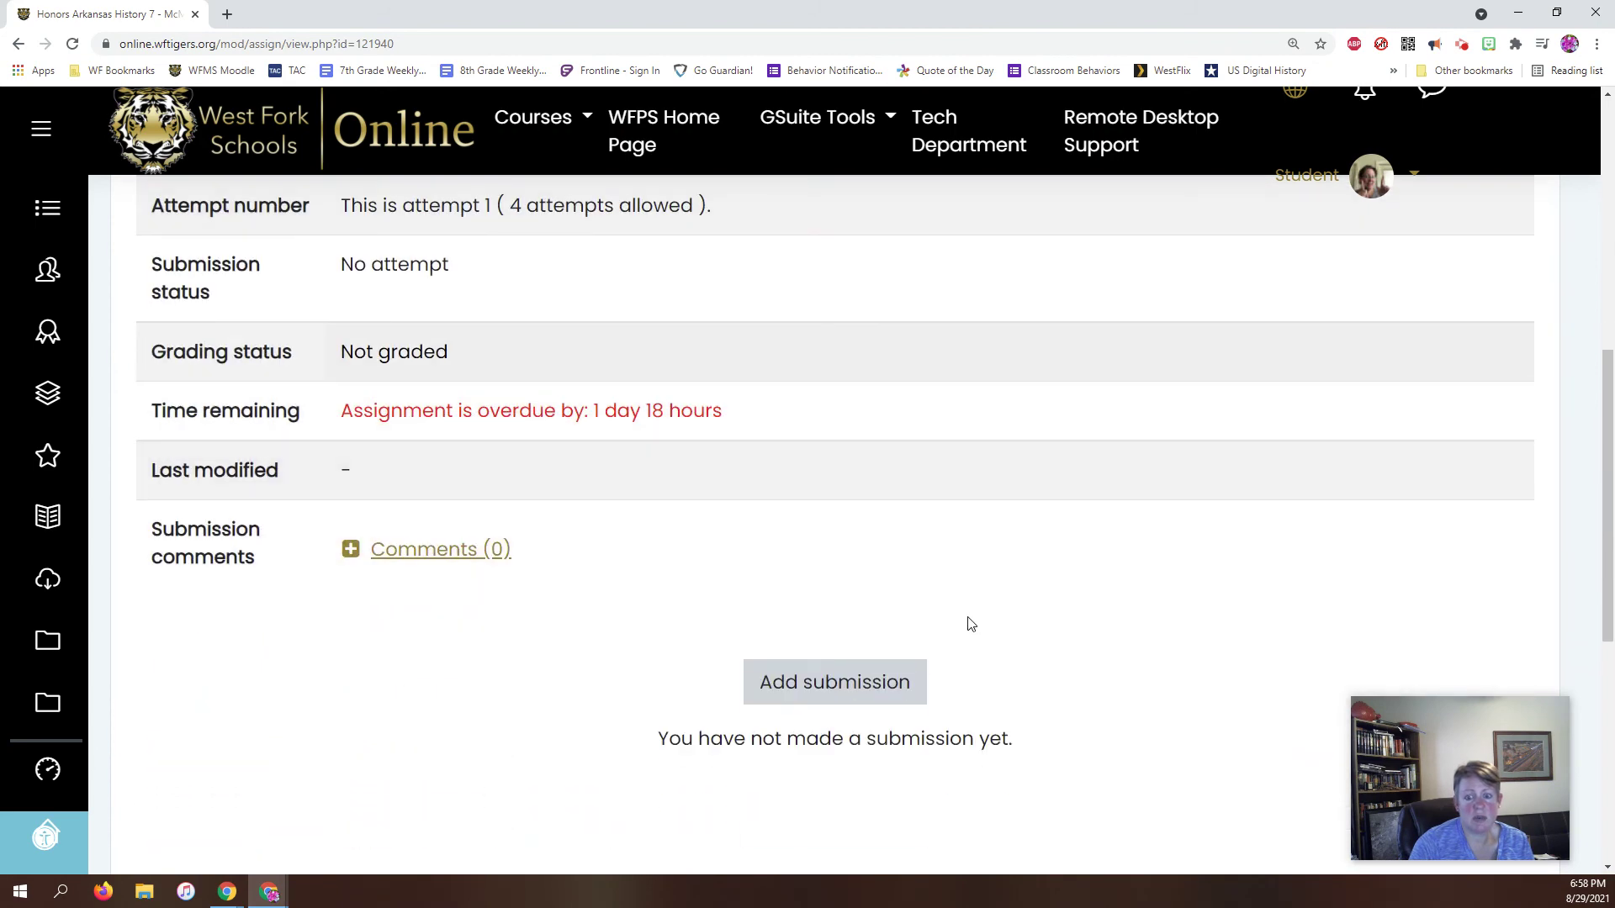
Step: Start a new submission for the 2.1.3.1 Places to Know Assignment
{"action": "left_click", "coordinate": [852, 690]}
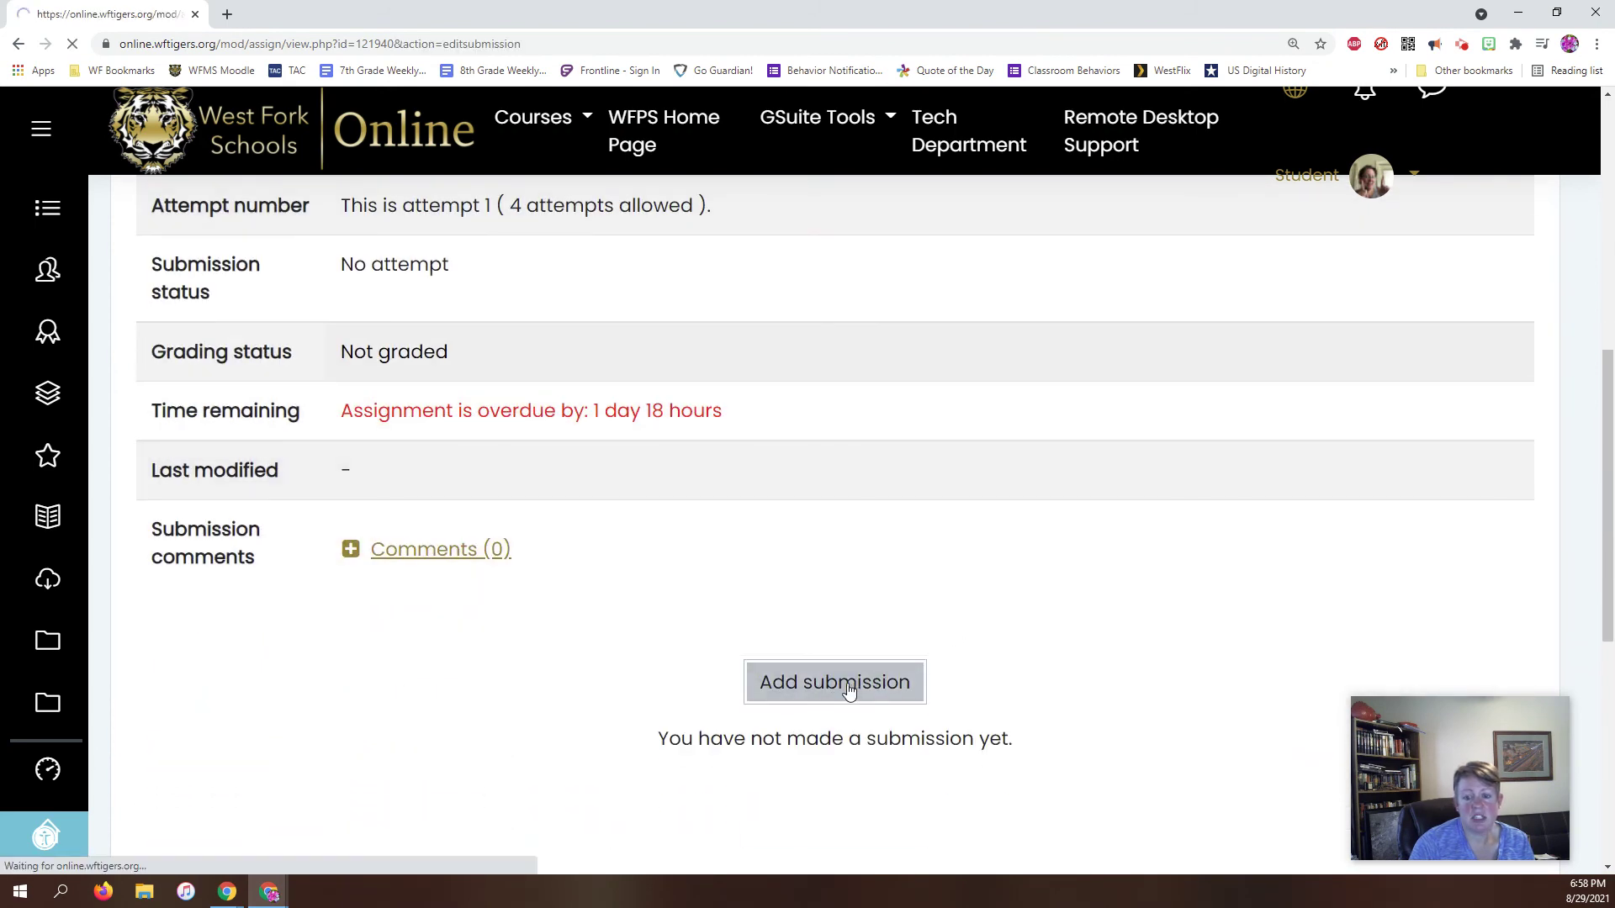
{"action": "scroll", "coordinate": [845, 685], "scroll_direction": "down", "scroll_amount": 1}
{"action": "scroll", "coordinate": [845, 684], "scroll_direction": "down", "scroll_amount": 5}
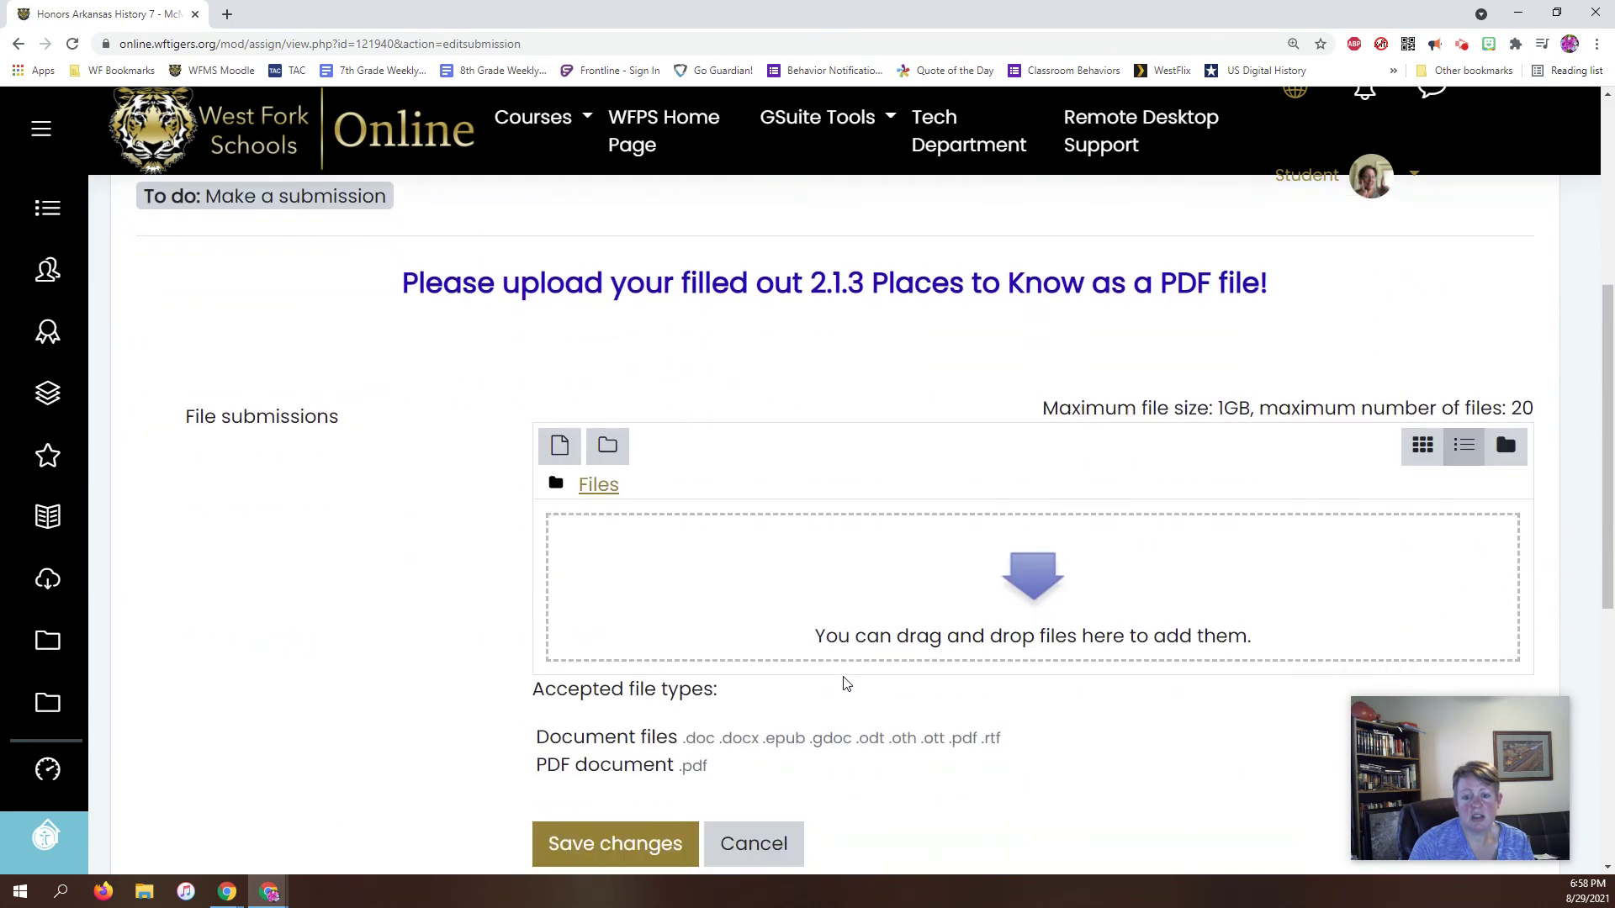
{"action": "scroll", "coordinate": [782, 664], "scroll_direction": "down", "scroll_amount": 3}
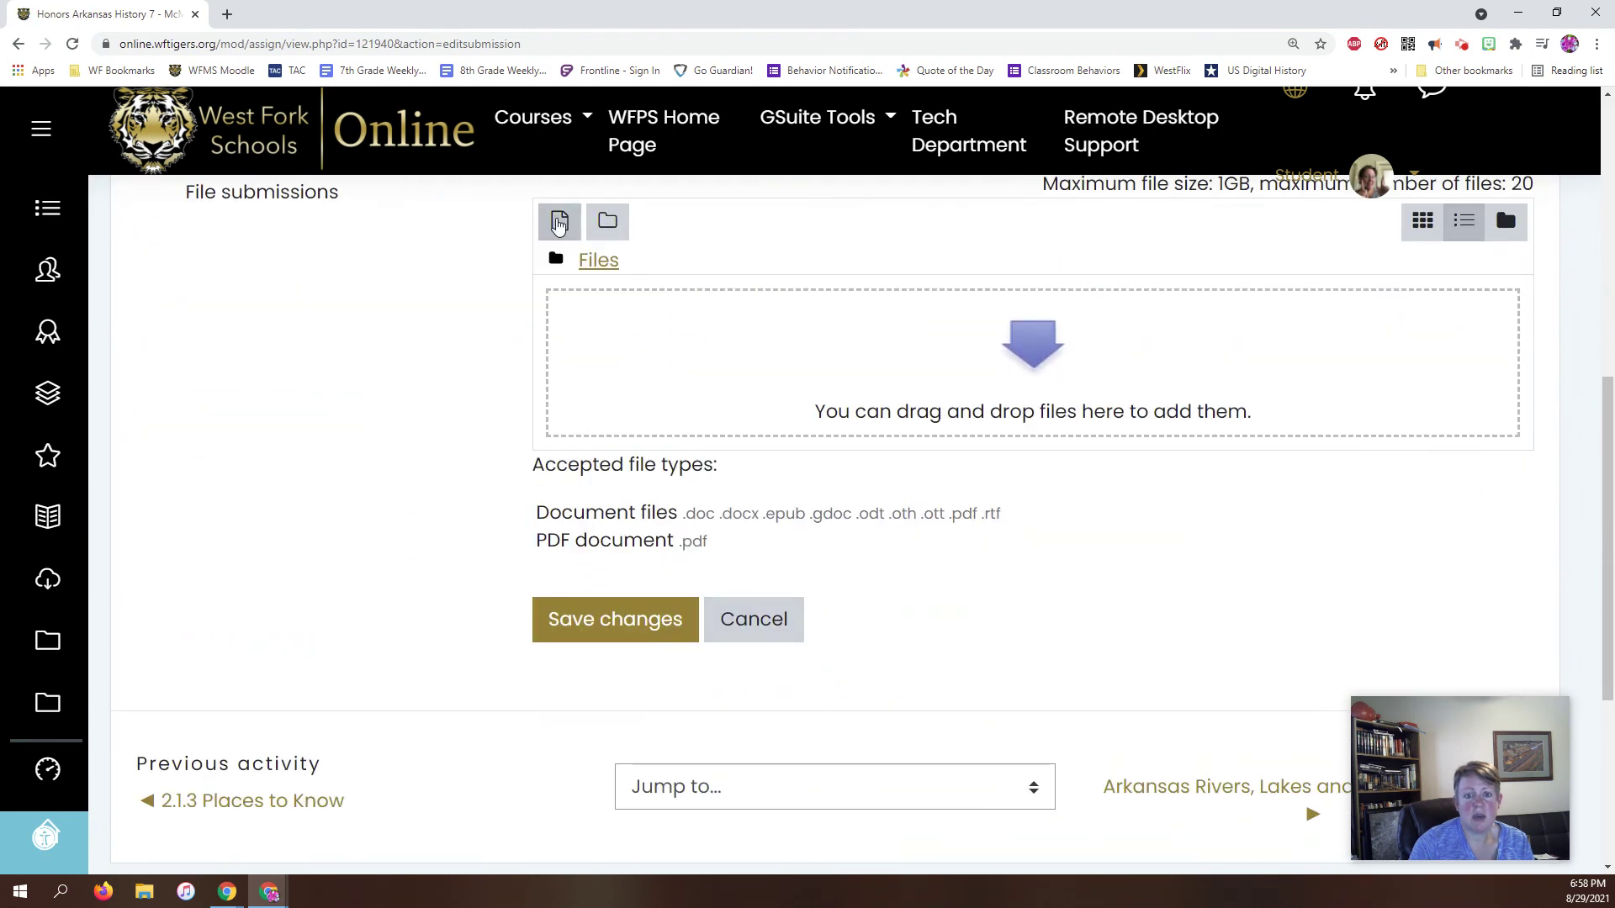
Step: Upload '2.1.3 Places to Know.pdf' to File submissions and save the changes
{"action": "left_click", "coordinate": [559, 222]}
{"action": "left_click", "coordinate": [669, 389]}
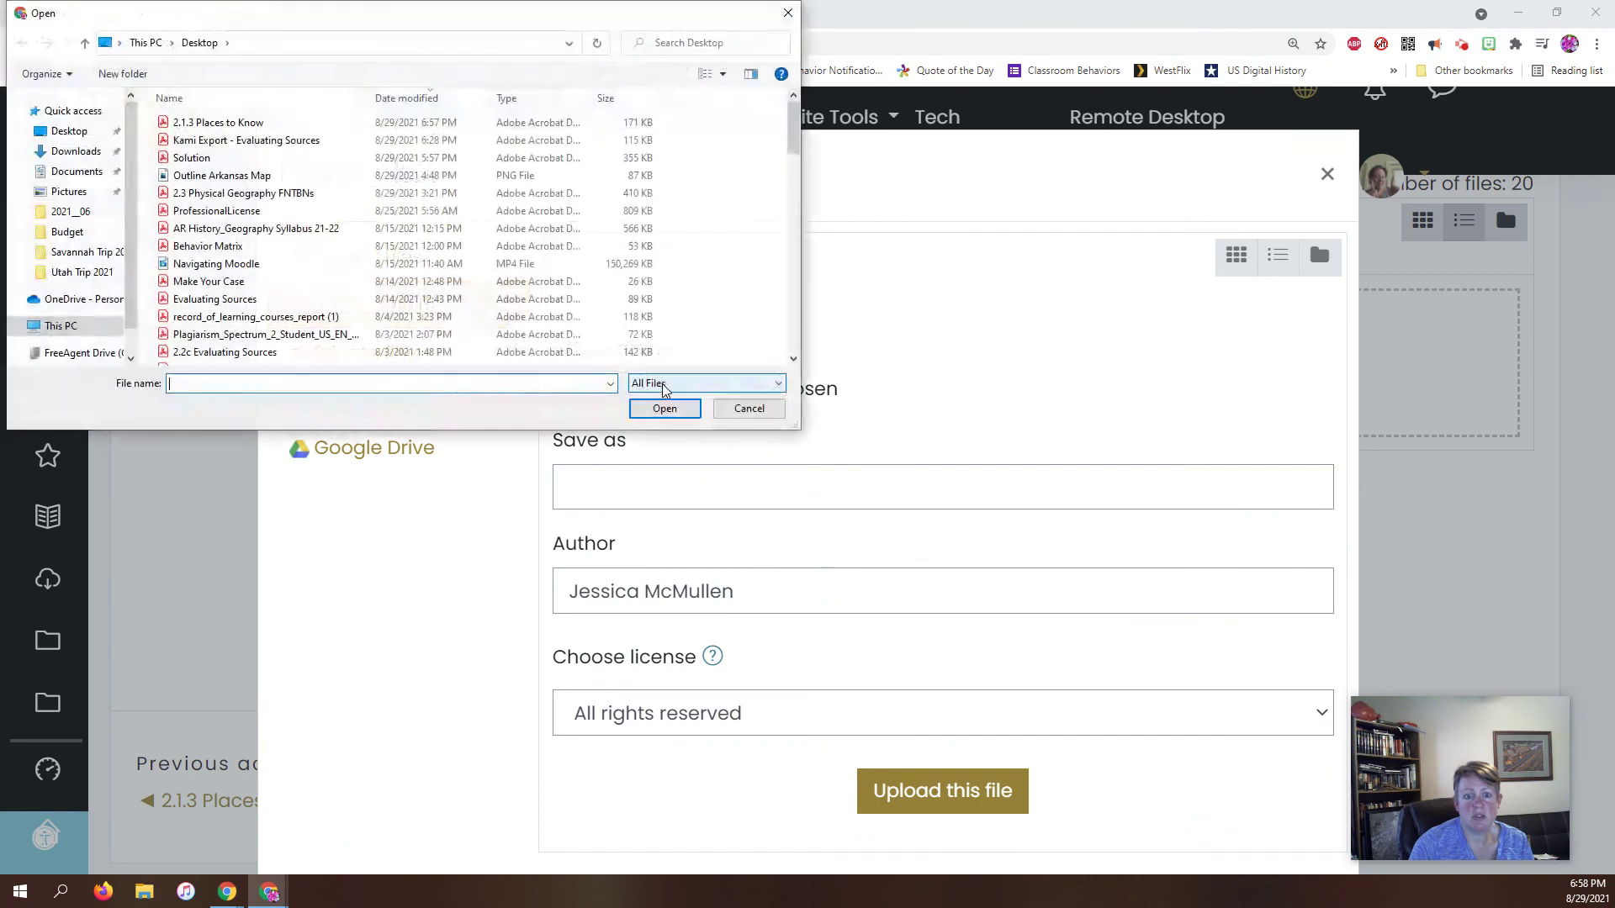
{"action": "left_click", "coordinate": [222, 126]}
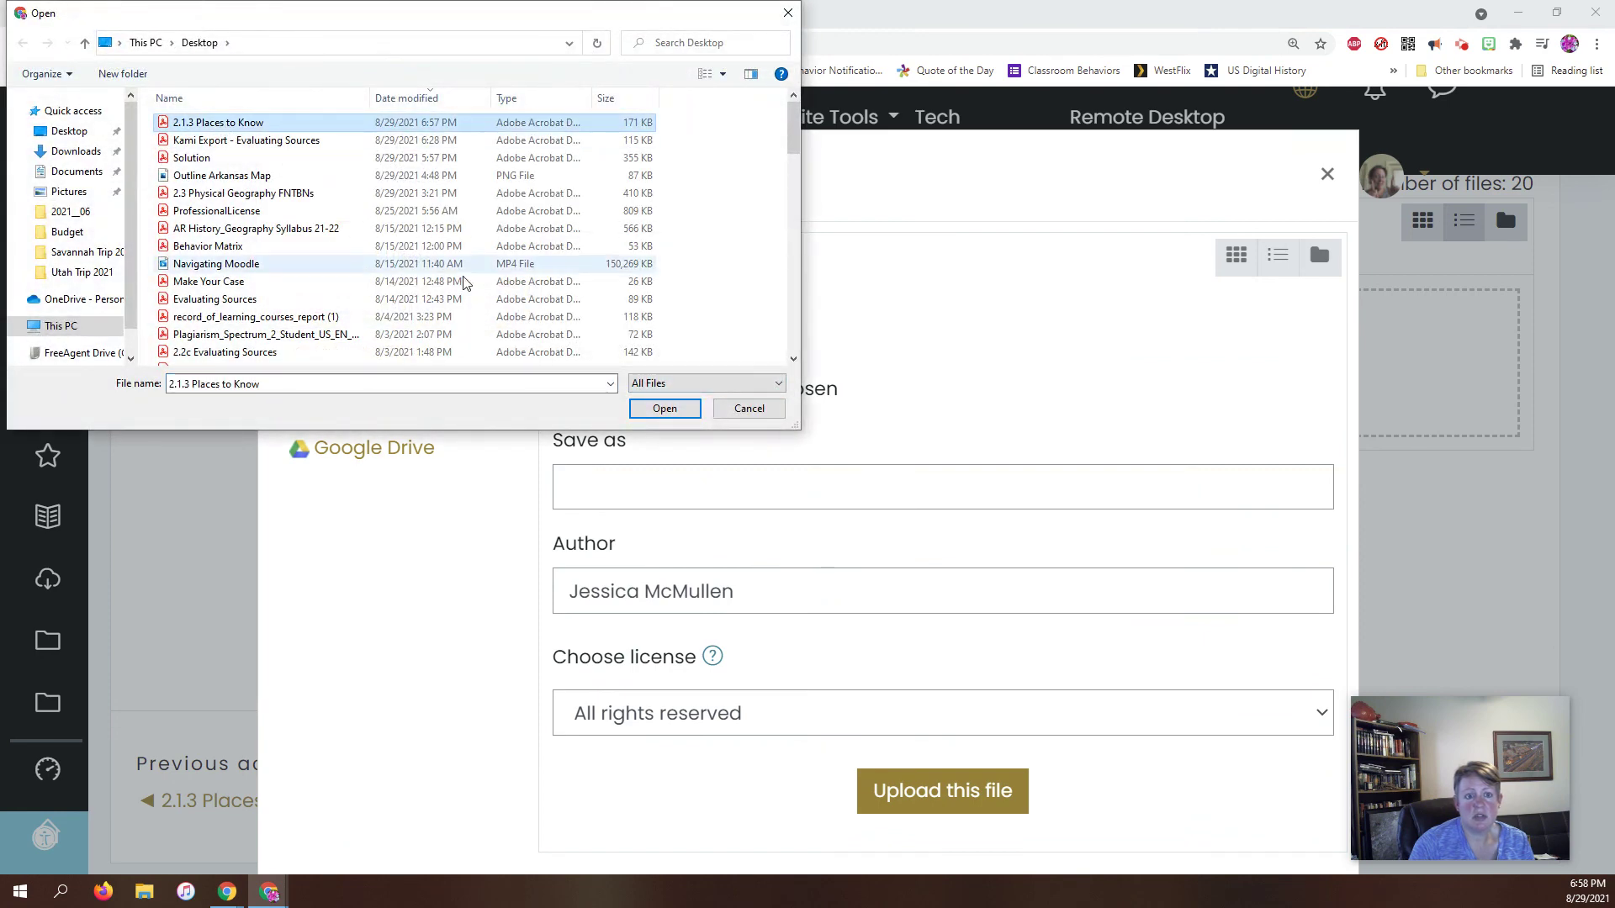
{"action": "left_click", "coordinate": [665, 408]}
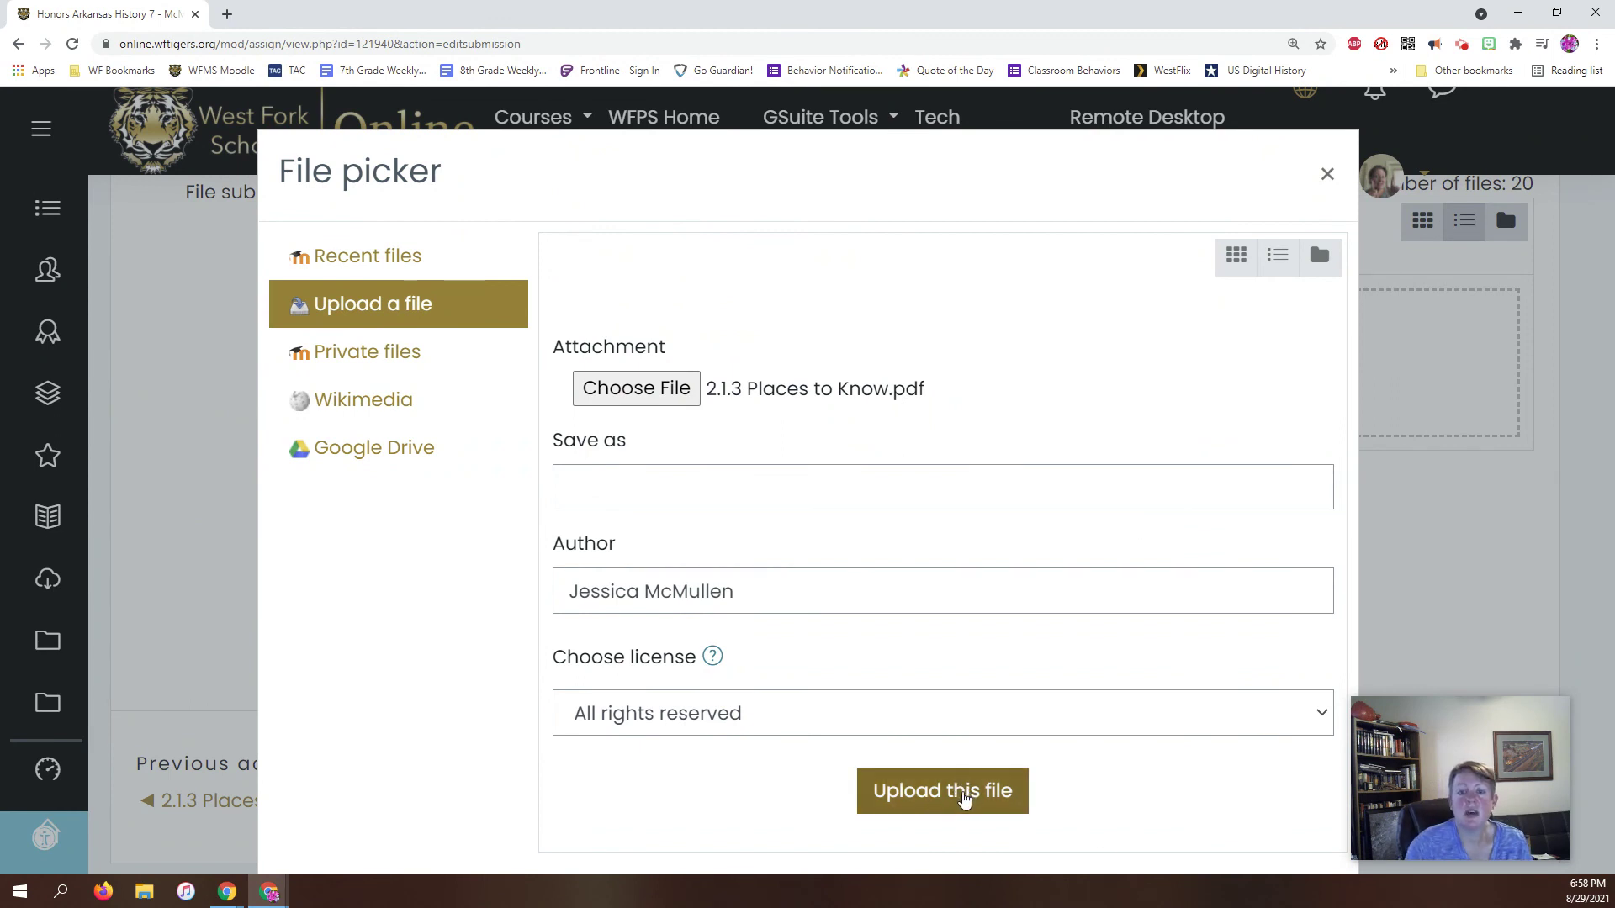
{"action": "left_click", "coordinate": [965, 798]}
{"action": "left_click", "coordinate": [686, 651]}
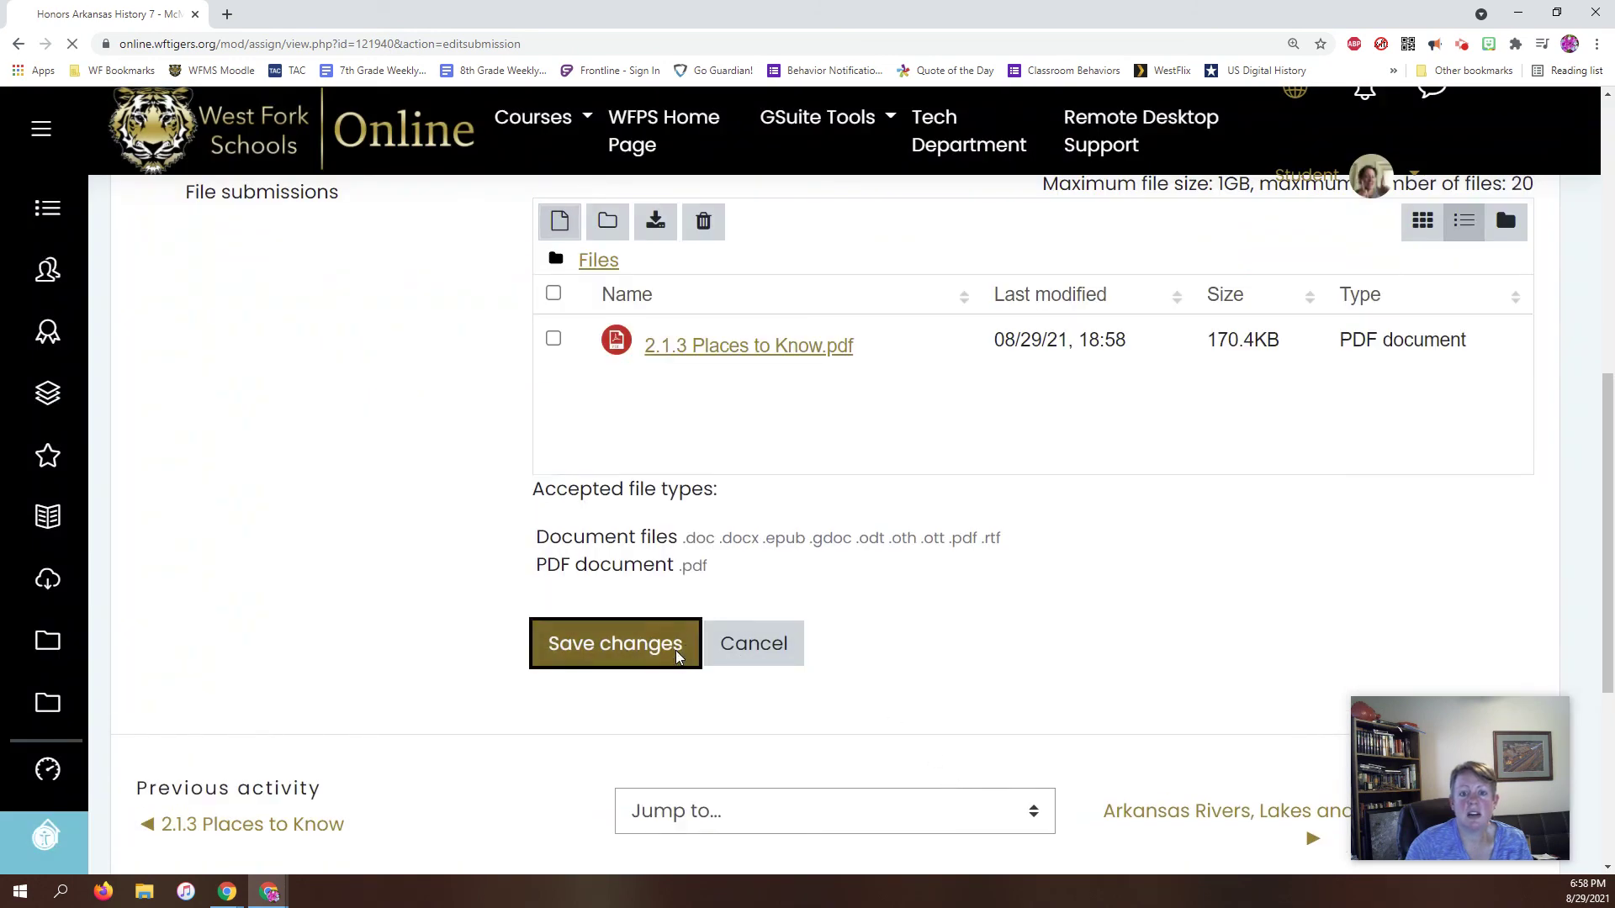
Step: Review the Submission status table to confirm it shows Submitted for grading with the PDF
{"action": "scroll", "coordinate": [674, 649], "scroll_direction": "down", "scroll_amount": 5}
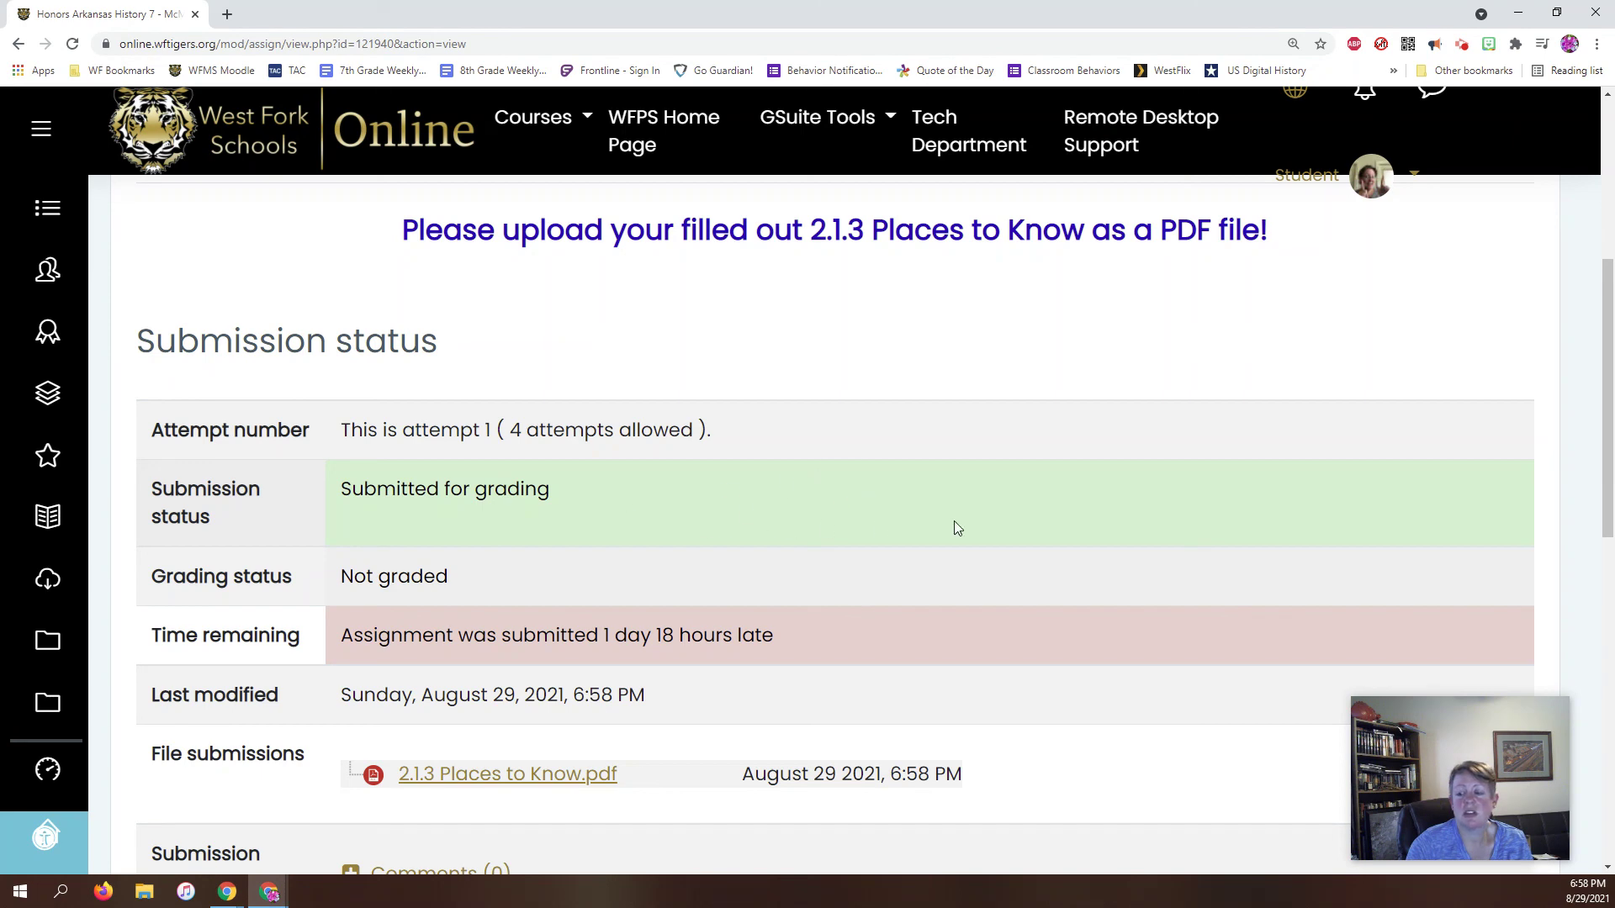
{"action": "scroll", "coordinate": [1009, 510], "scroll_direction": "up", "scroll_amount": 5}
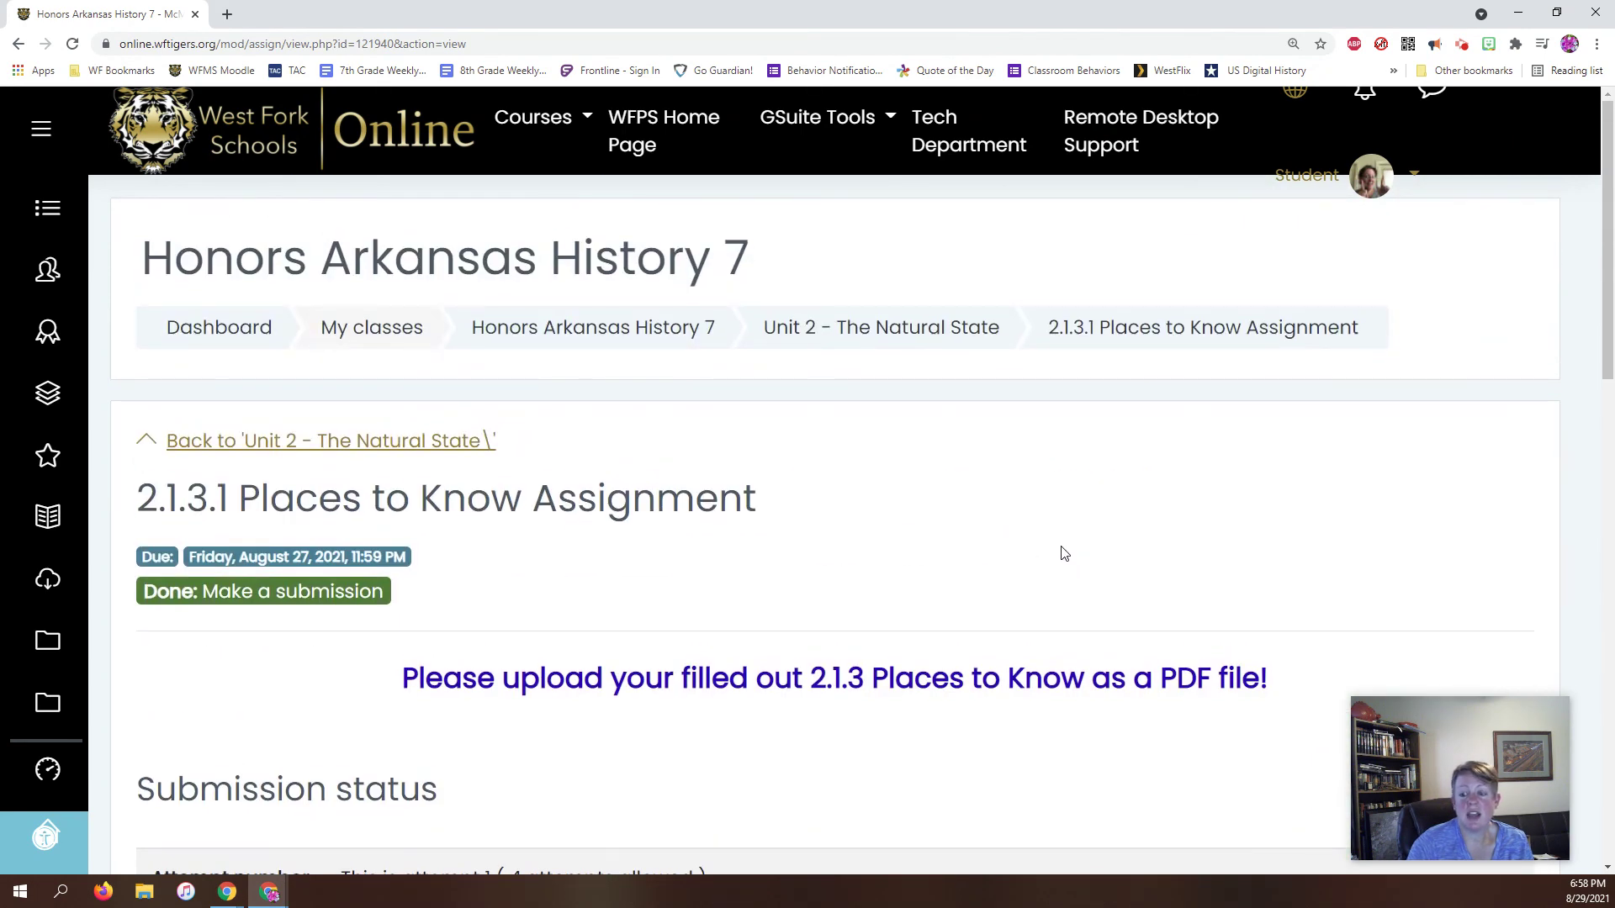
{"action": "left_click_drag", "start_coordinate": [1507, 718], "coordinate": [817, 377]}
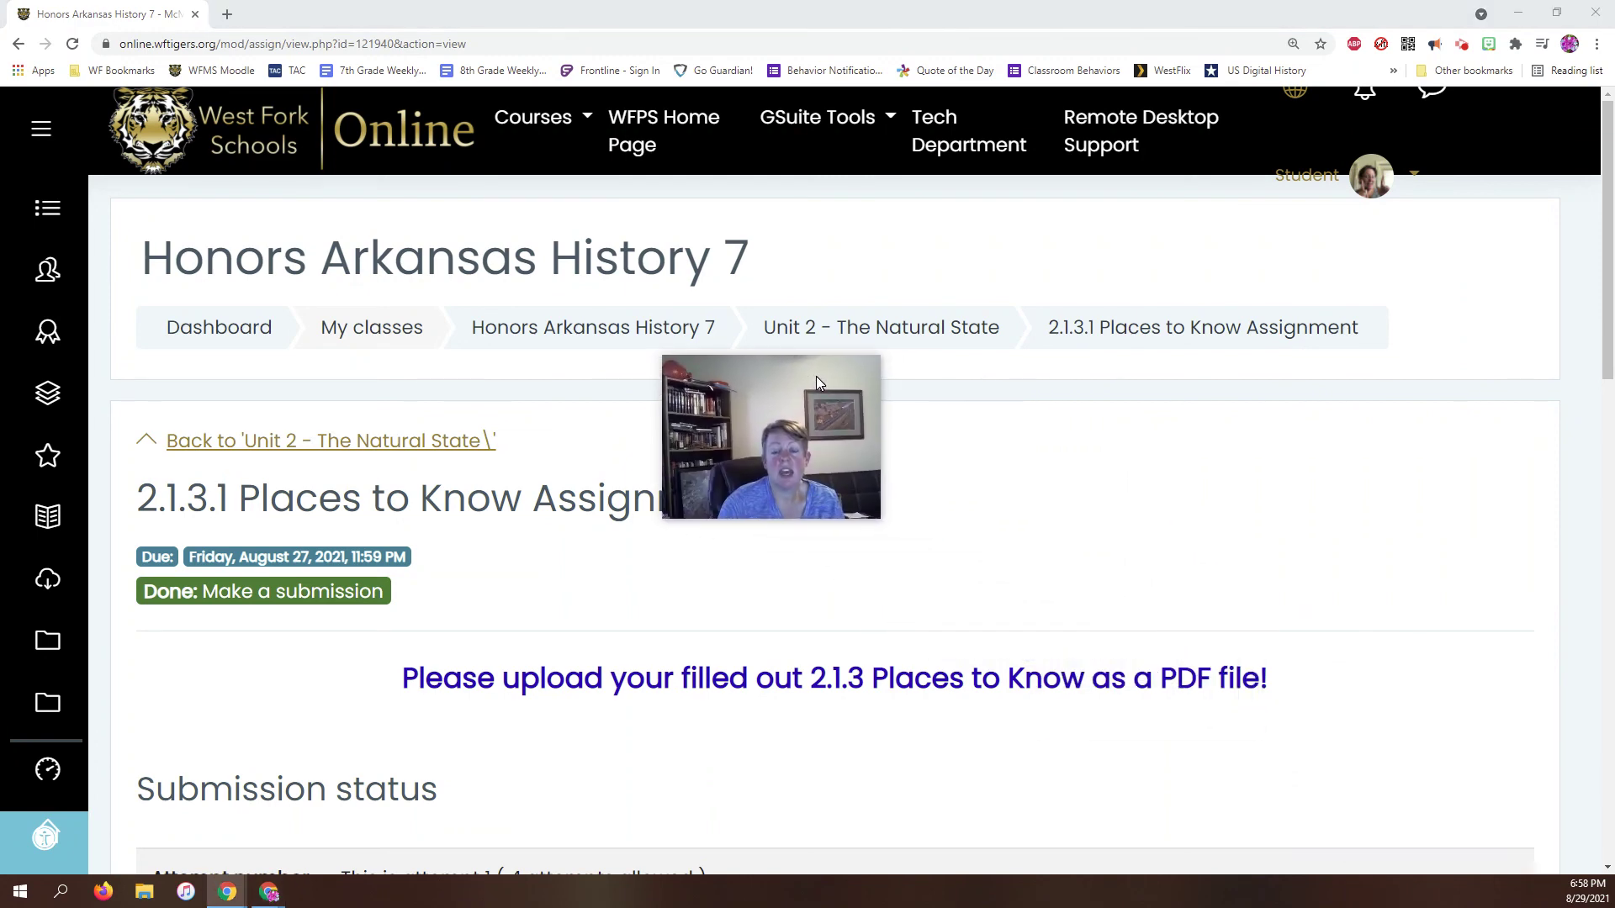